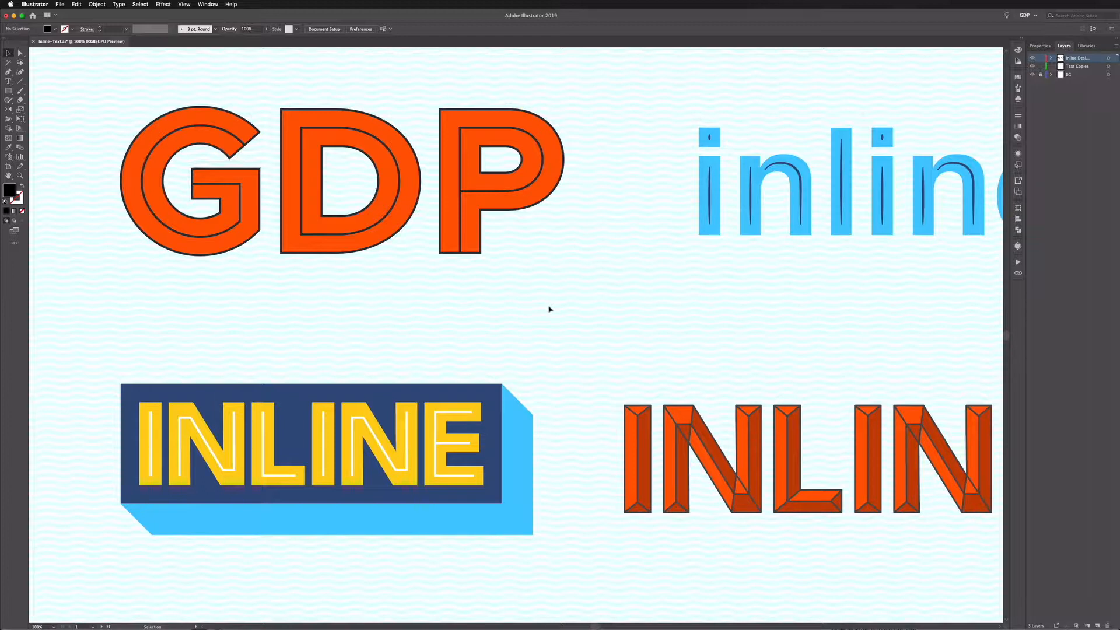
- Look over the finished inline lettering designs and the solid black GDP, line and LIT texts on the second artboard
left_click_drag(753, 305, 563, 305)
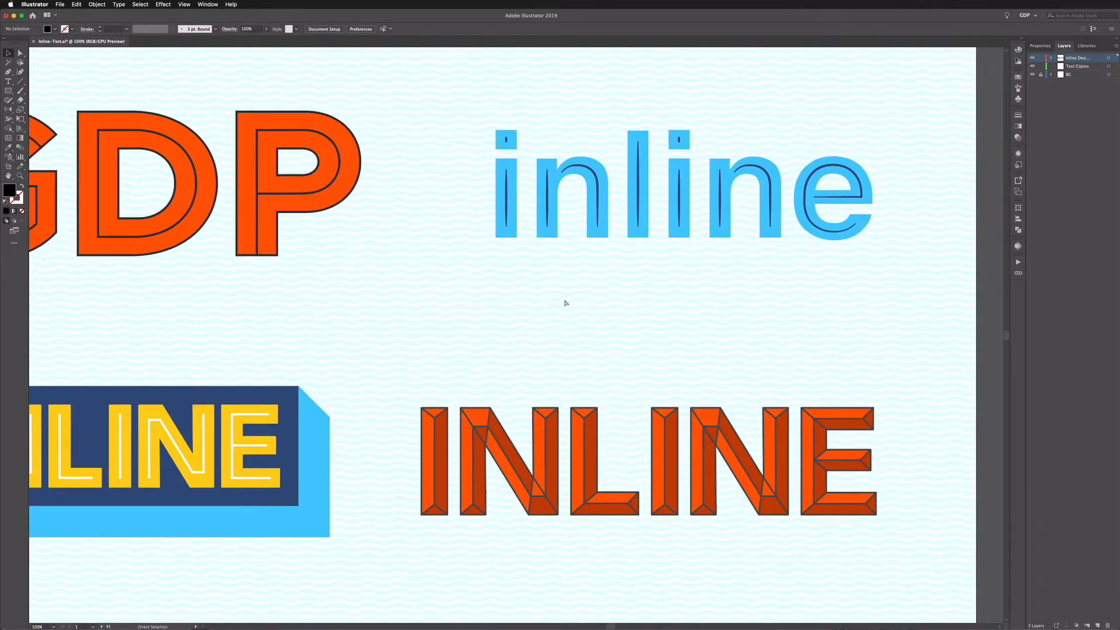
key("super+minus")
key("v")
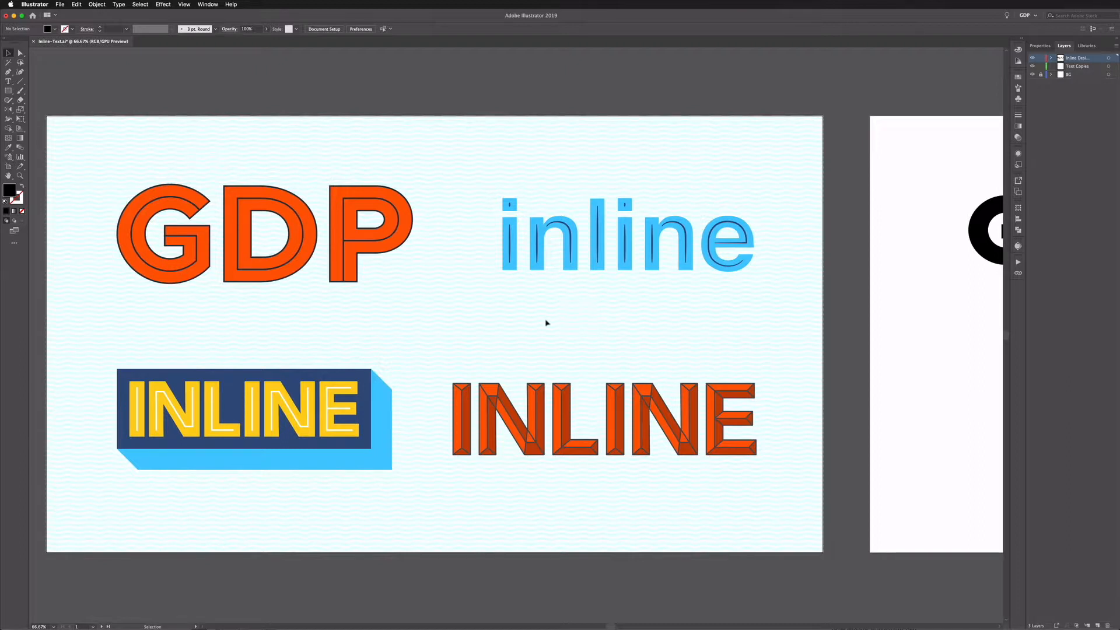
scroll(549, 322, "left", 3)
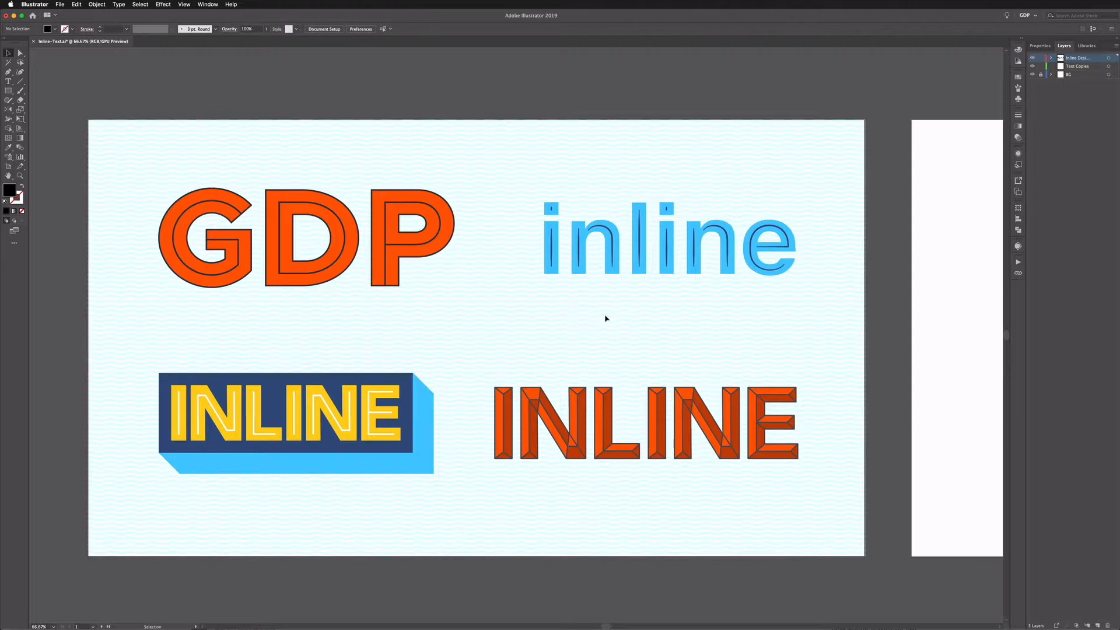
left_click_drag(776, 317, 380, 324)
left_click_drag(691, 328, 366, 323)
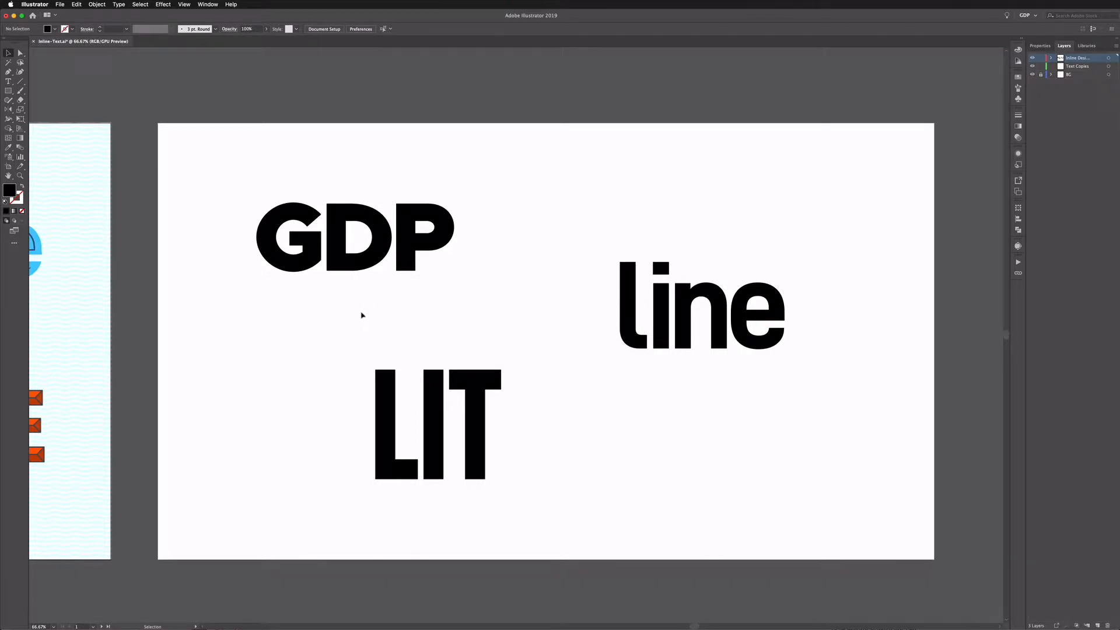
left_click(359, 260)
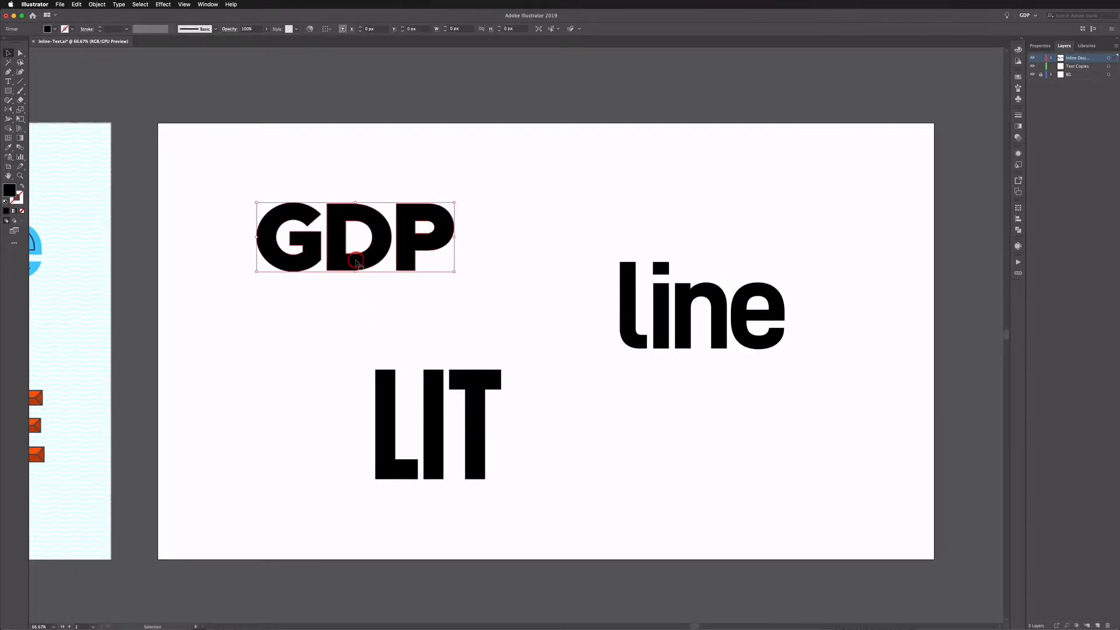
left_click(627, 300)
left_click(532, 296)
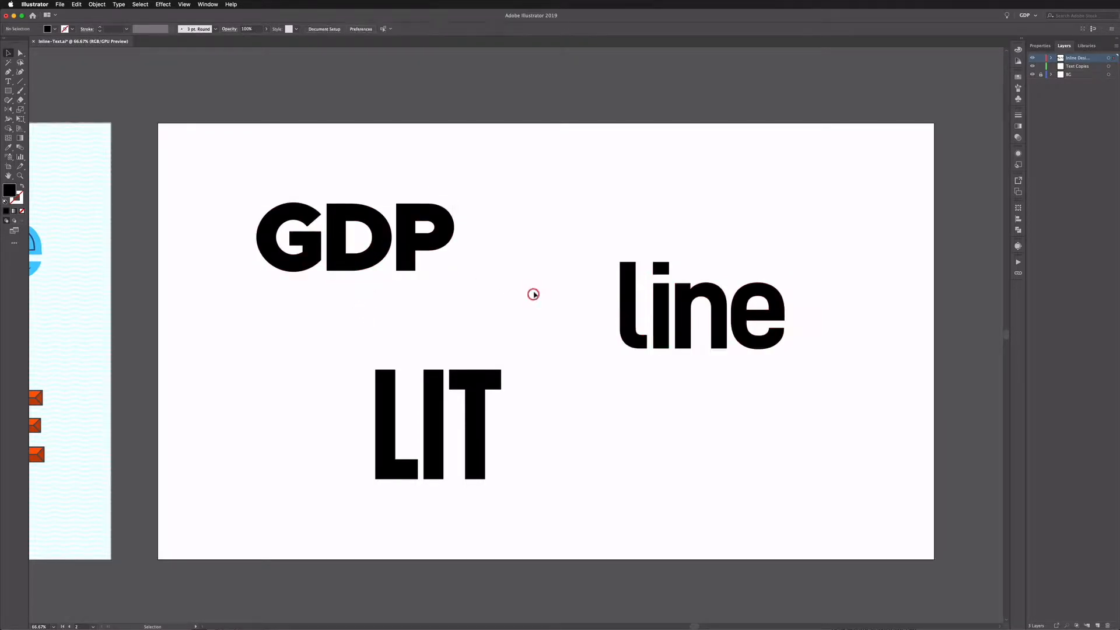
left_click(474, 386)
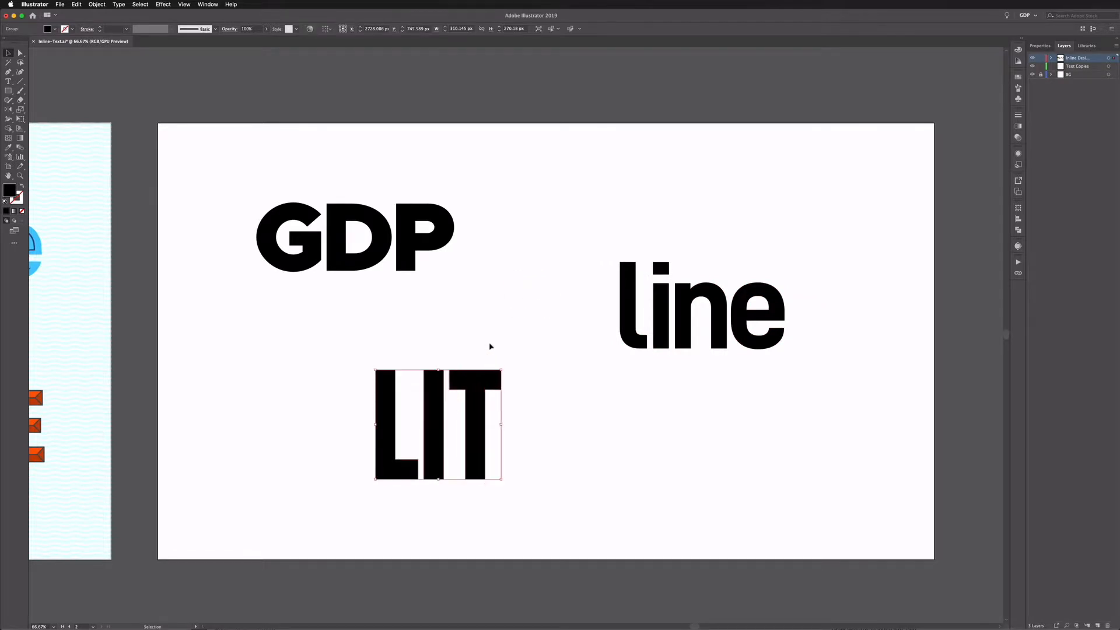
left_click(494, 344)
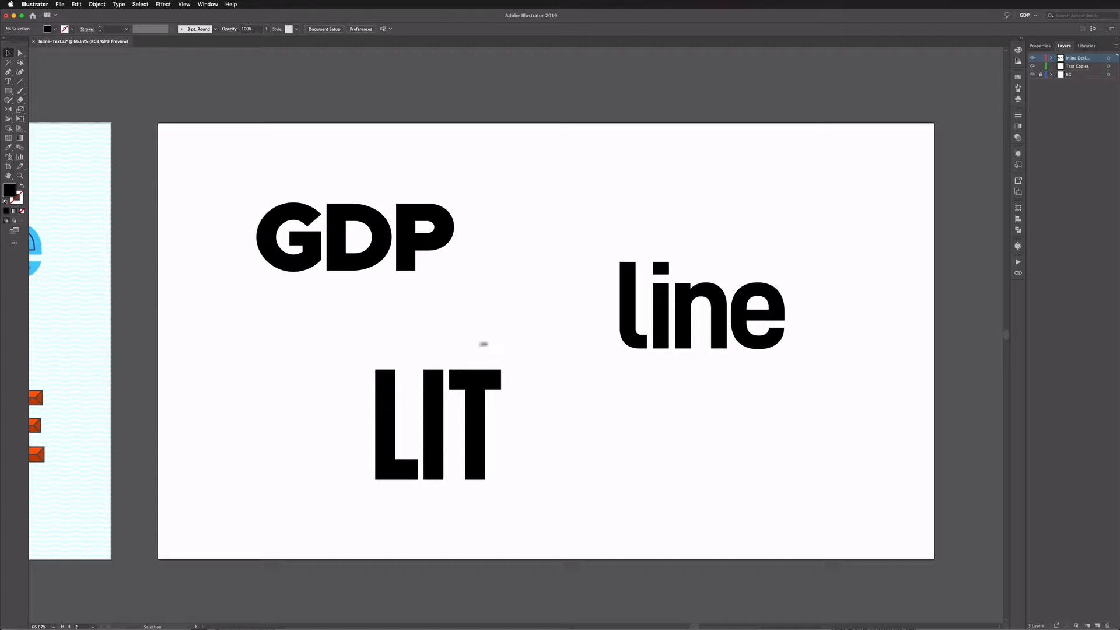
- Copy the black GDP lettering in place onto the Text Copies layer and hide that layer
left_click(397, 235)
key("a")
key("v")
key("super+equal")
key("super+equal")
key("super+equal")
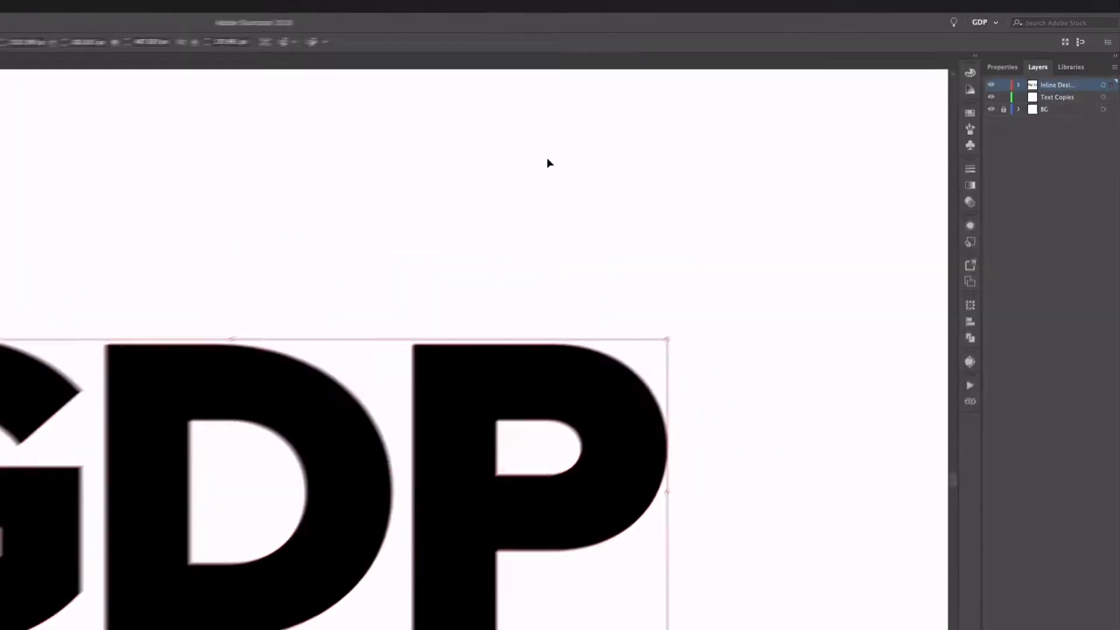
left_click(1088, 65)
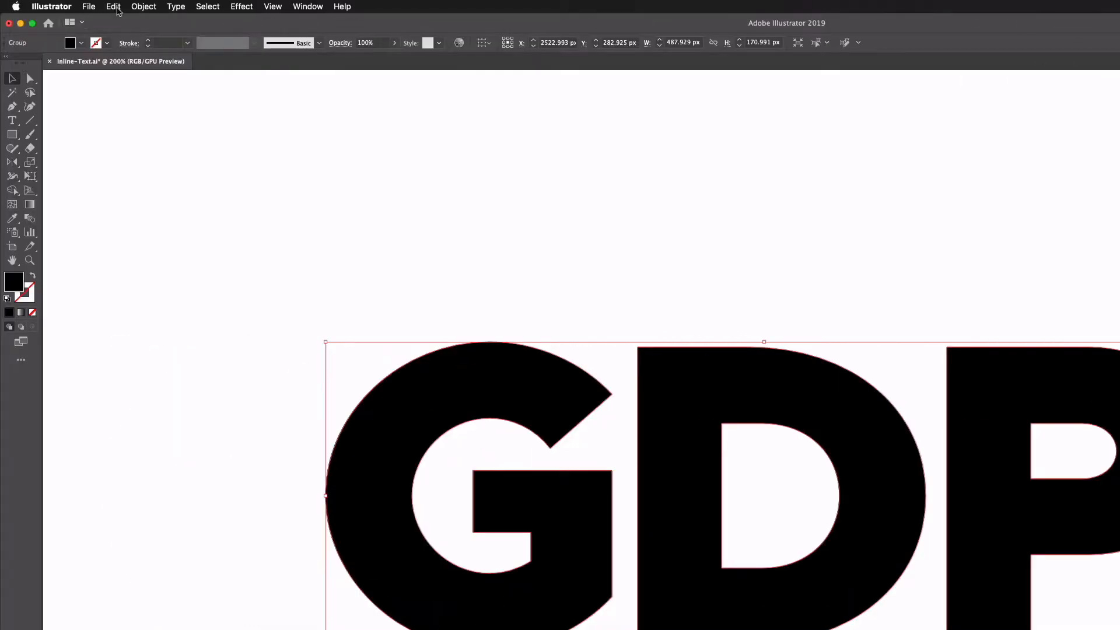
left_click(114, 6)
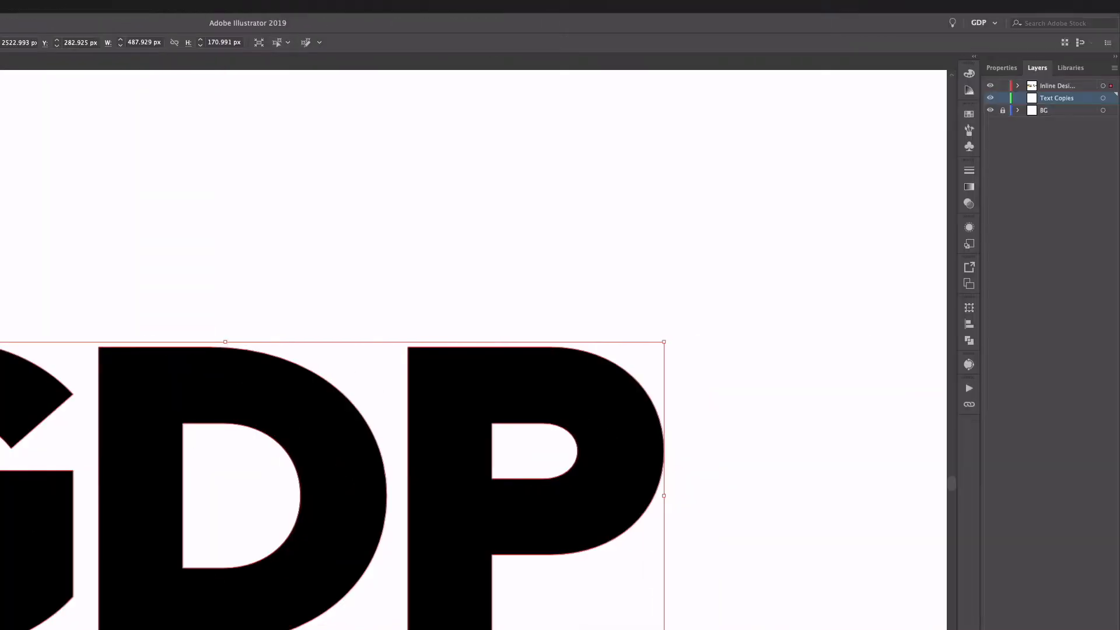
left_click(204, 106)
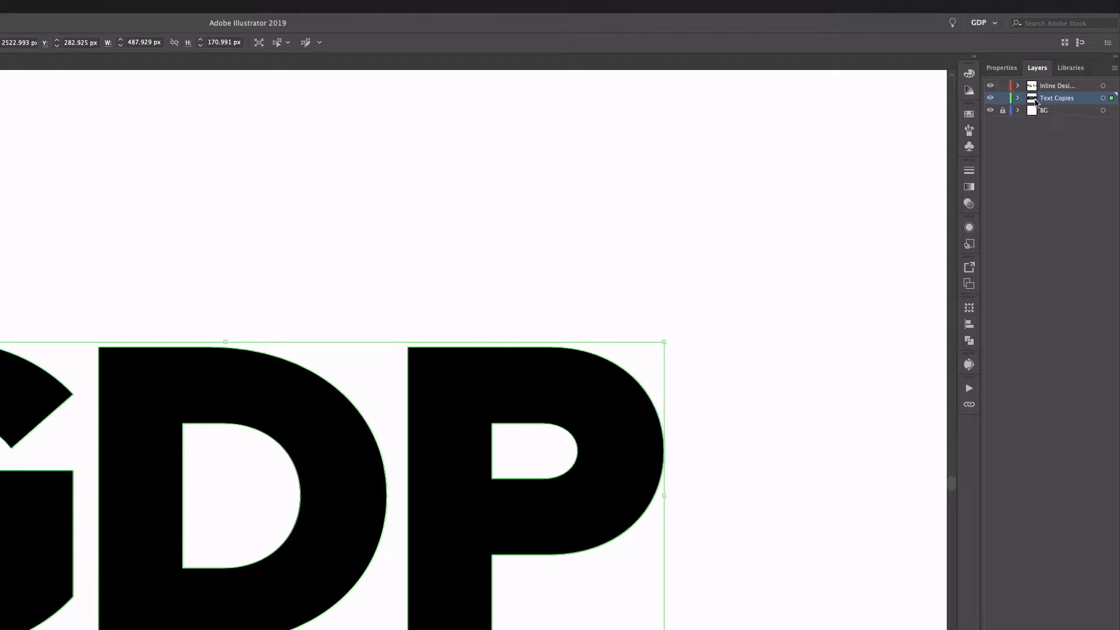
left_click(990, 97)
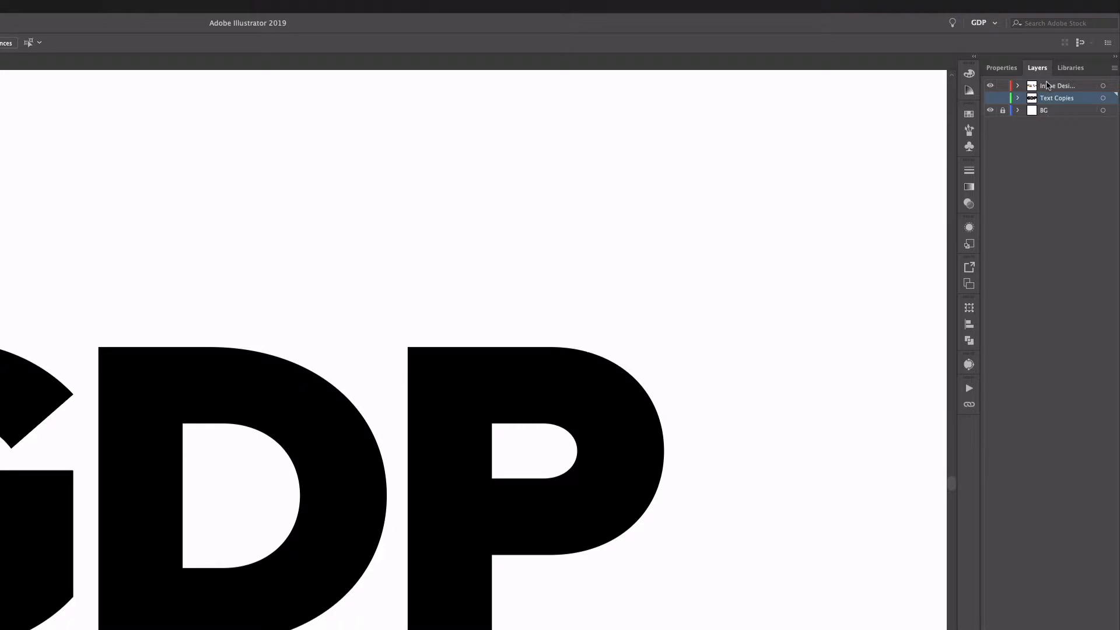
- Swap the fill and stroke of the visible GDP lettering to turn the solid letters into black outlines without fill
left_click(117, 369)
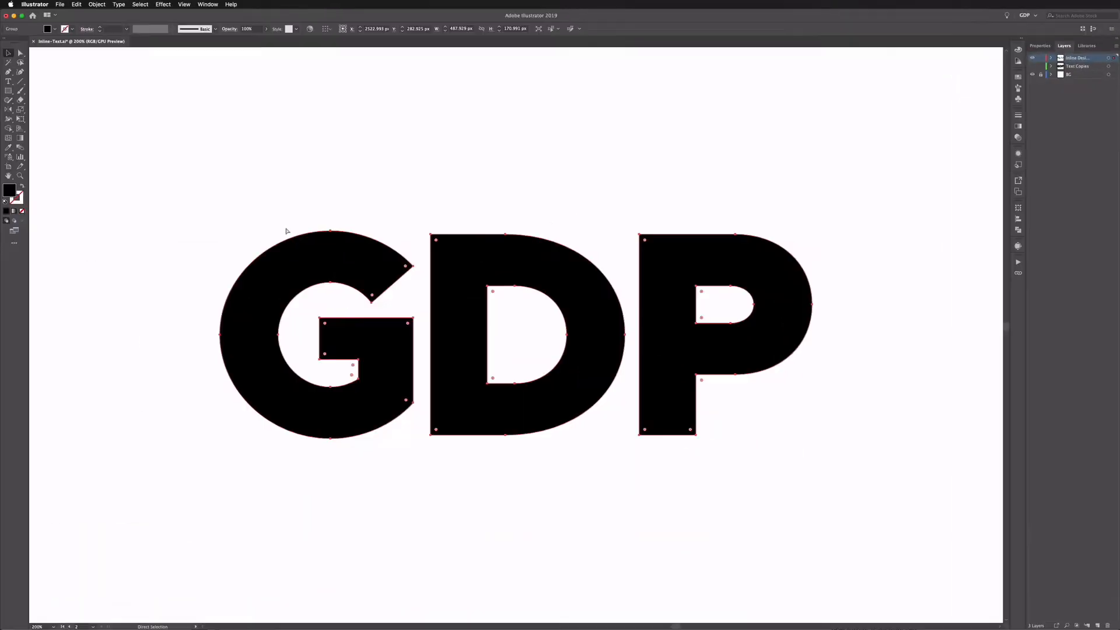
key("super+plus")
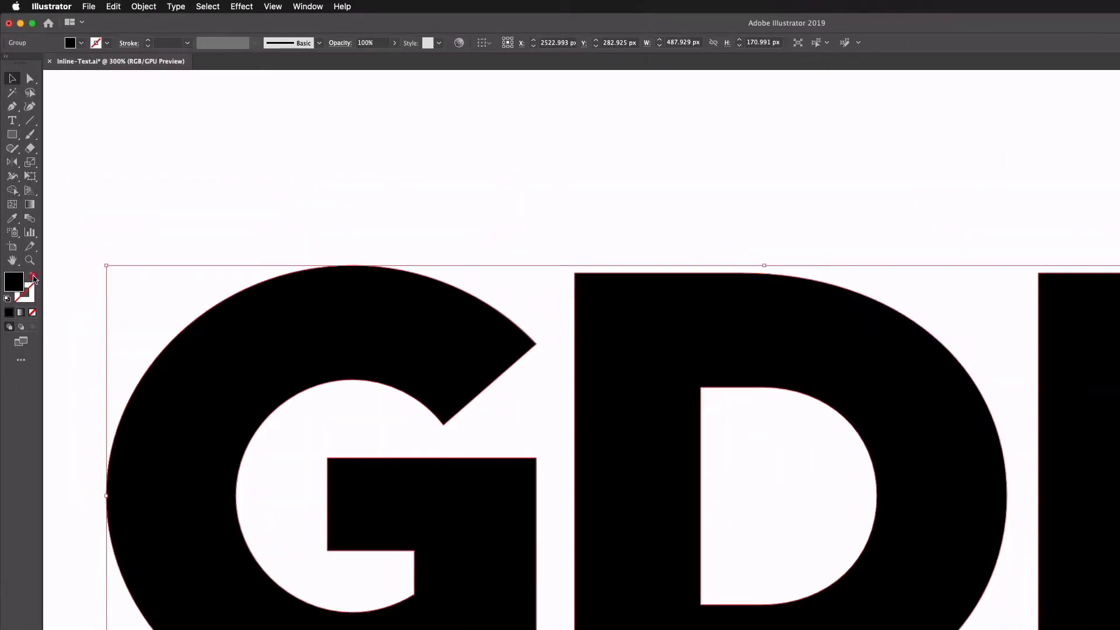
left_click(22, 185)
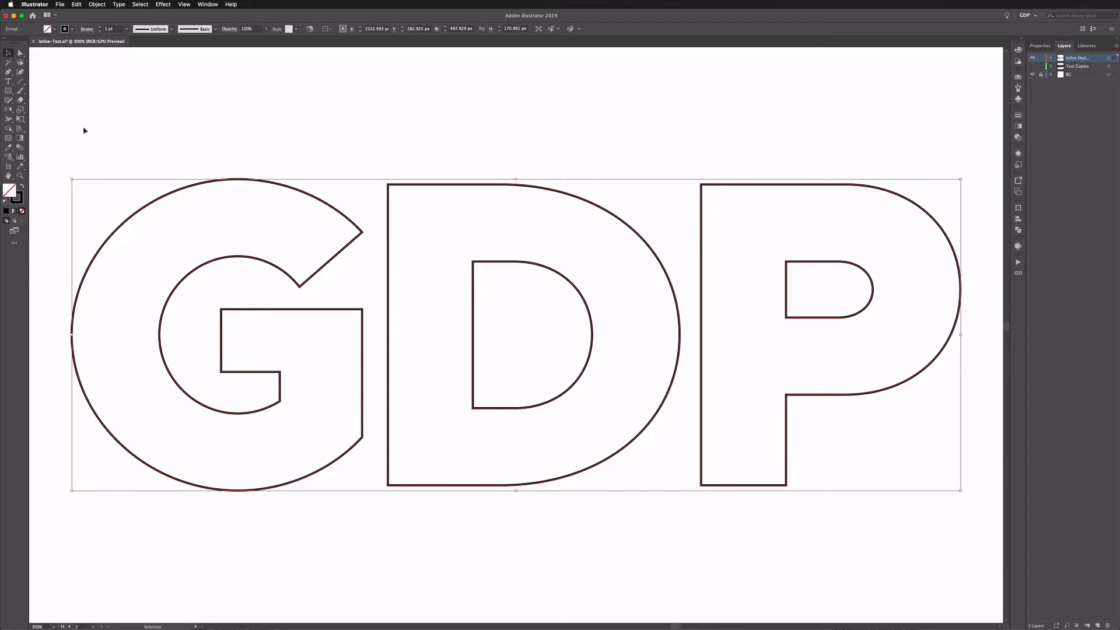
- Delete the slanted end segment and the crossbar's end segment of the G, and the bottom segment of the P's stem
left_click(20, 53)
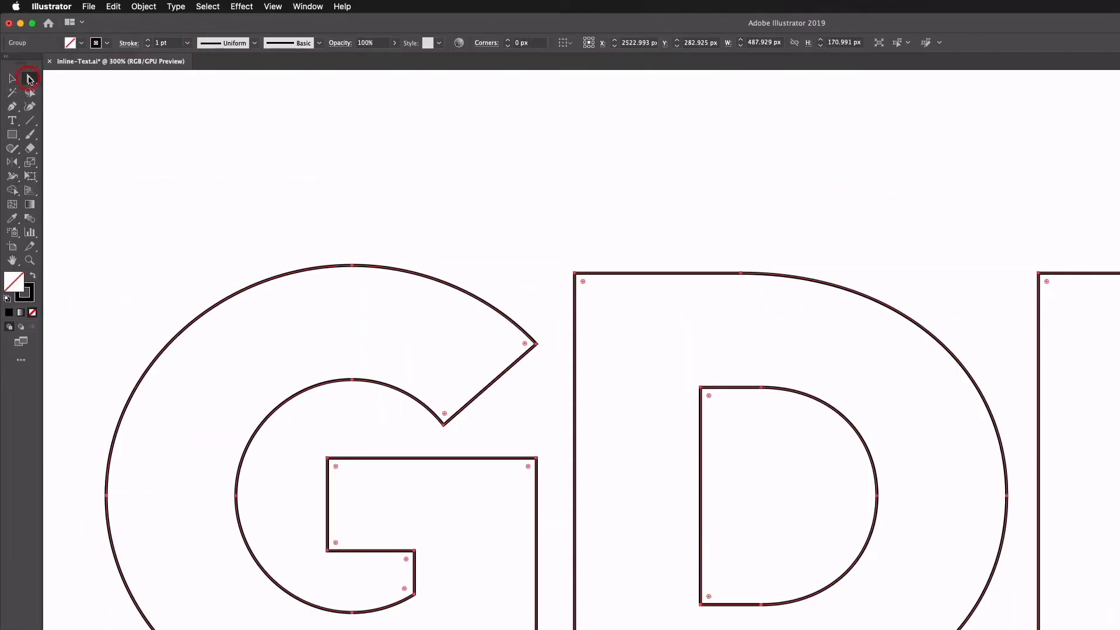
left_click_drag(338, 276, 310, 243)
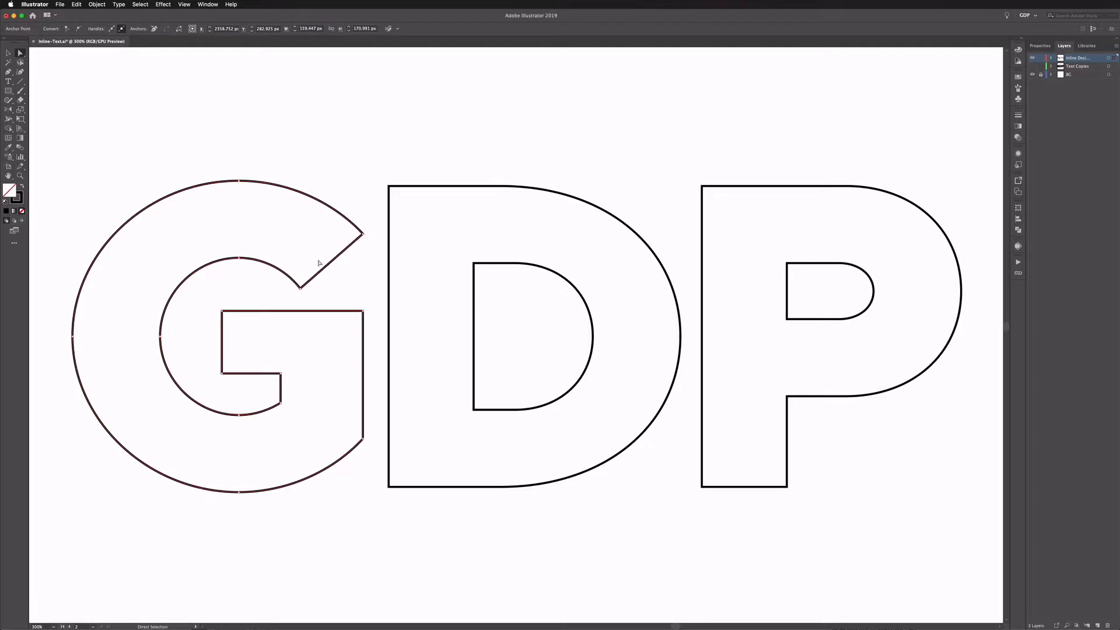
key("Delete")
left_click_drag(245, 338, 213, 327)
key("Delete")
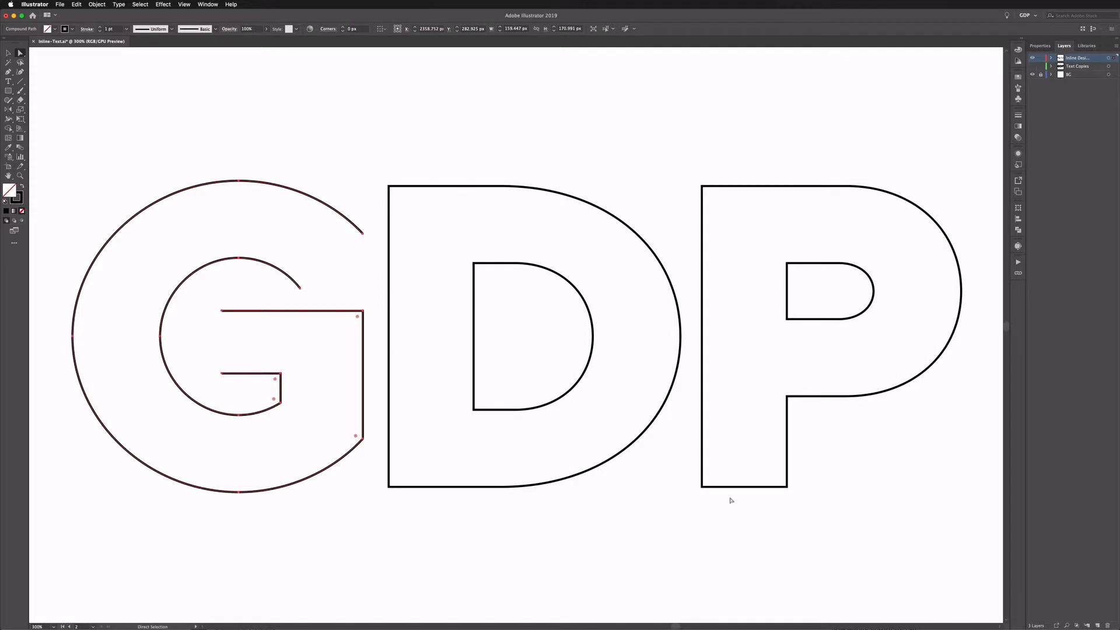
left_click(746, 466)
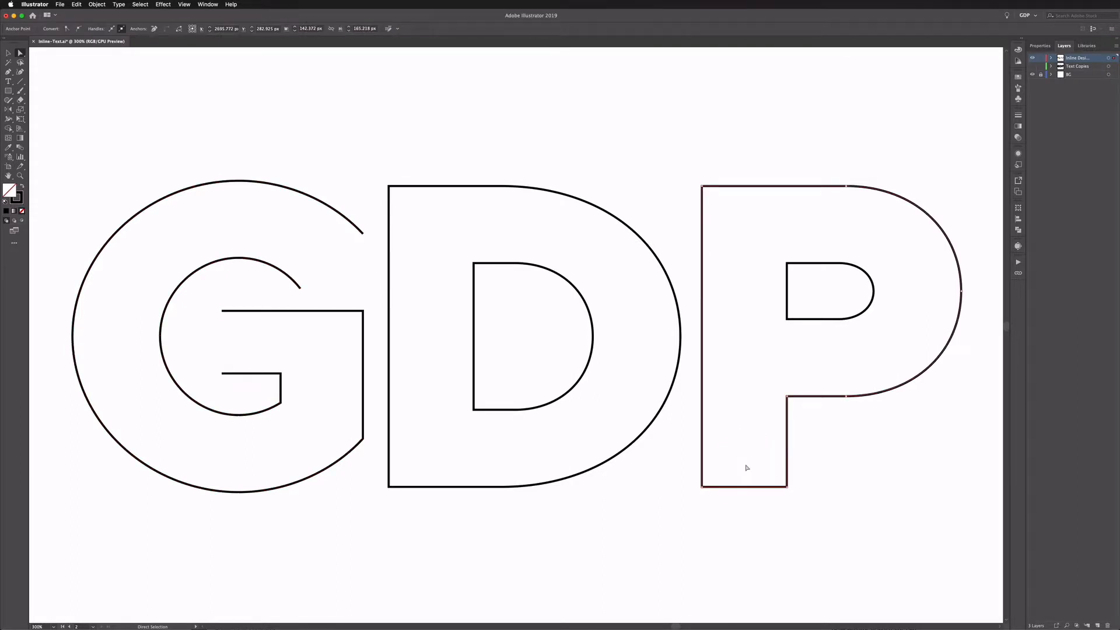
- Ungroup the GDP outlines and release their compound paths into separate inner and outer paths
key("v")
left_click(175, 114)
left_click(230, 185)
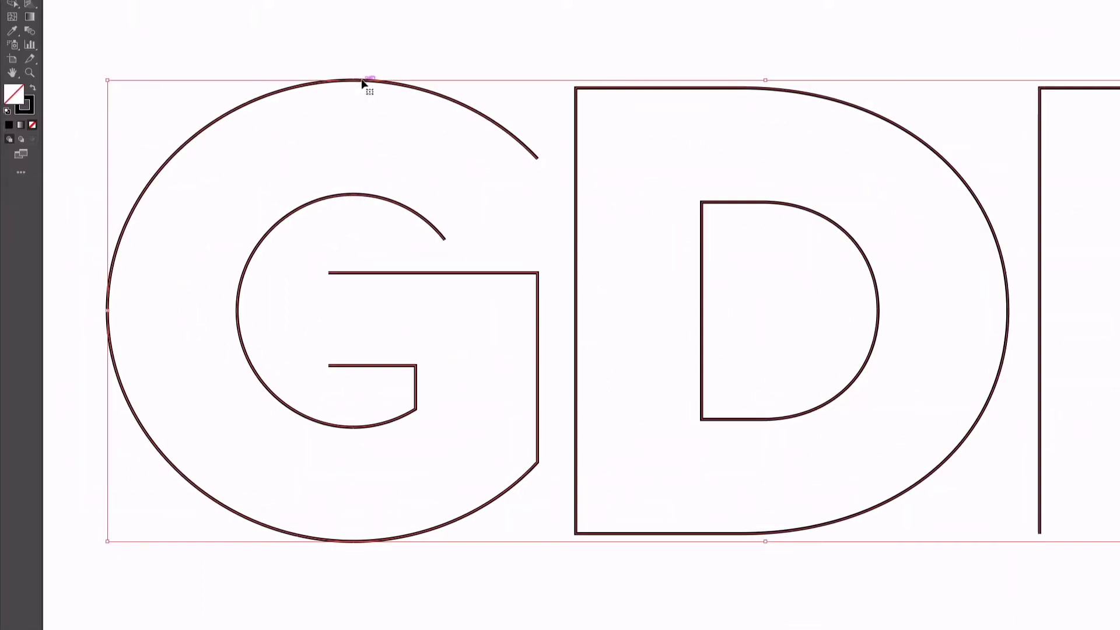
right_click(244, 183)
left_click(382, 178)
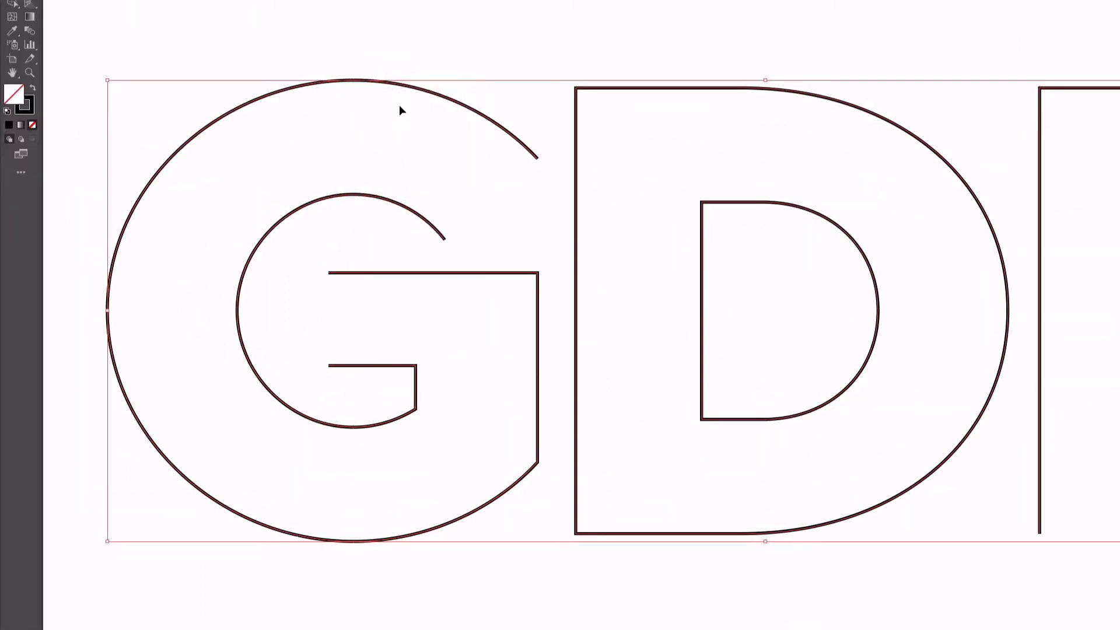
right_click(398, 86)
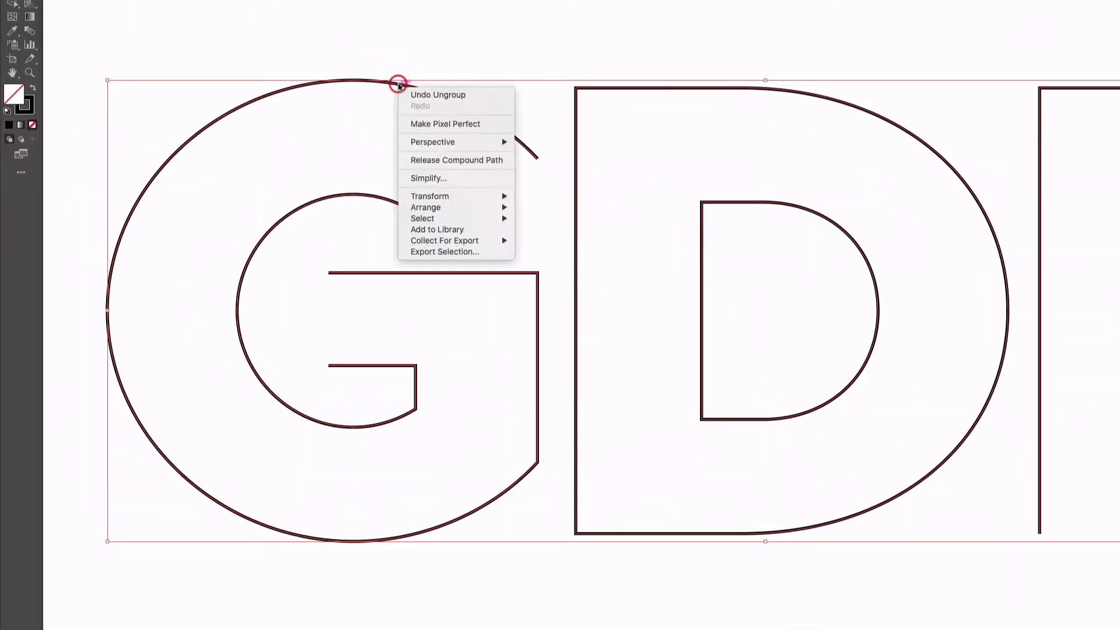
left_click(427, 161)
left_click(375, 28)
left_click(362, 196)
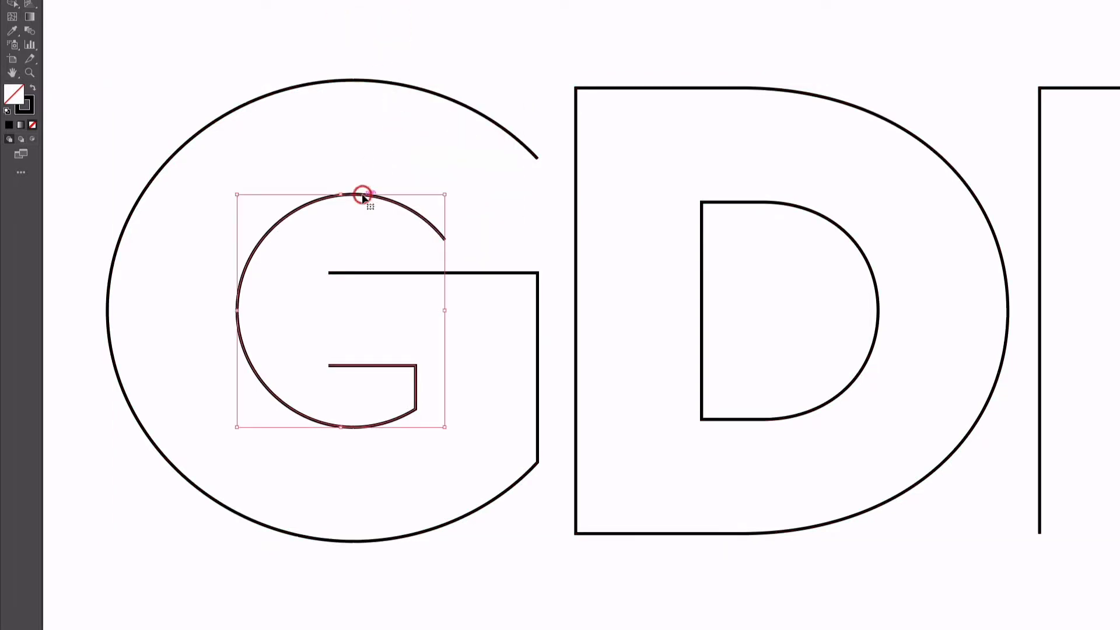
left_click(424, 90)
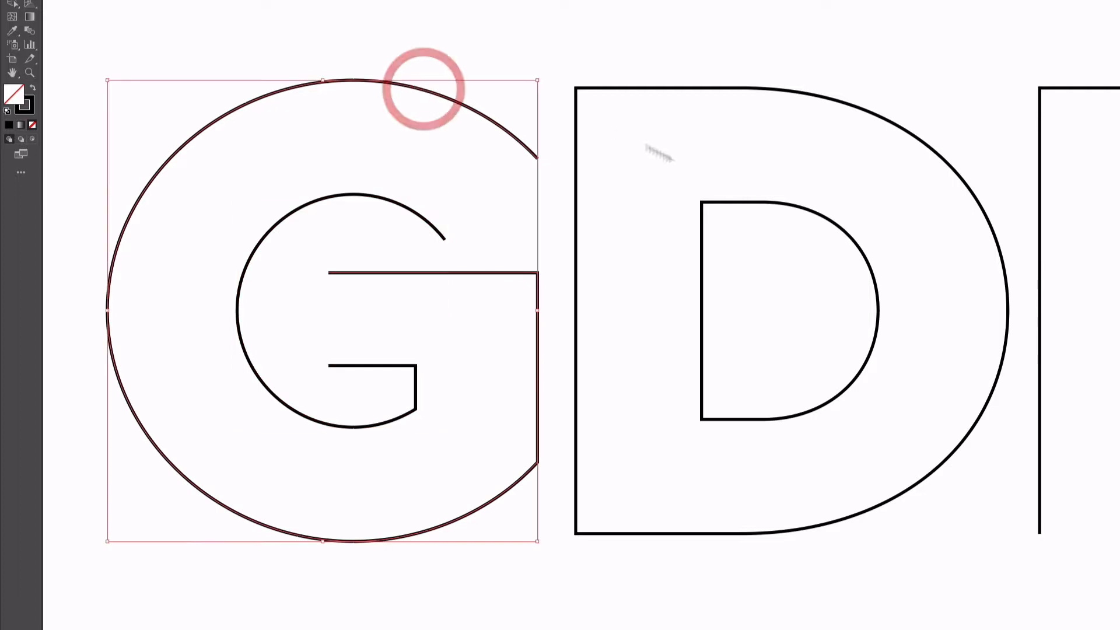
left_click(736, 203)
left_click(742, 89)
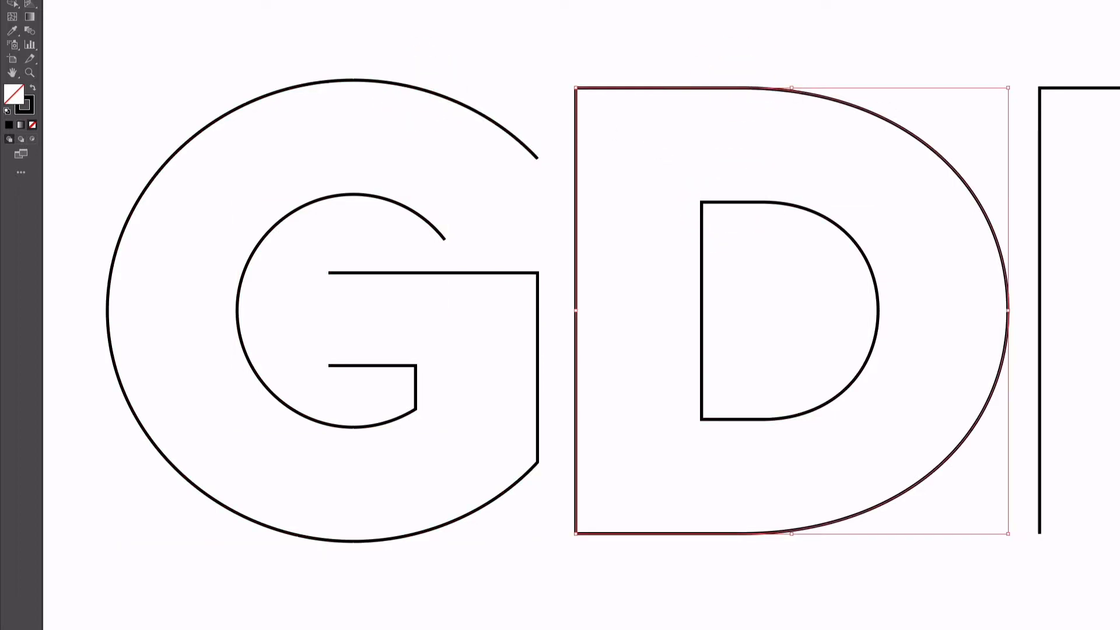
key("ctrl+shift+a")
- Make a blend between the inner and outer paths of the G, and another between those of the D
left_click_drag(325, 71, 429, 235)
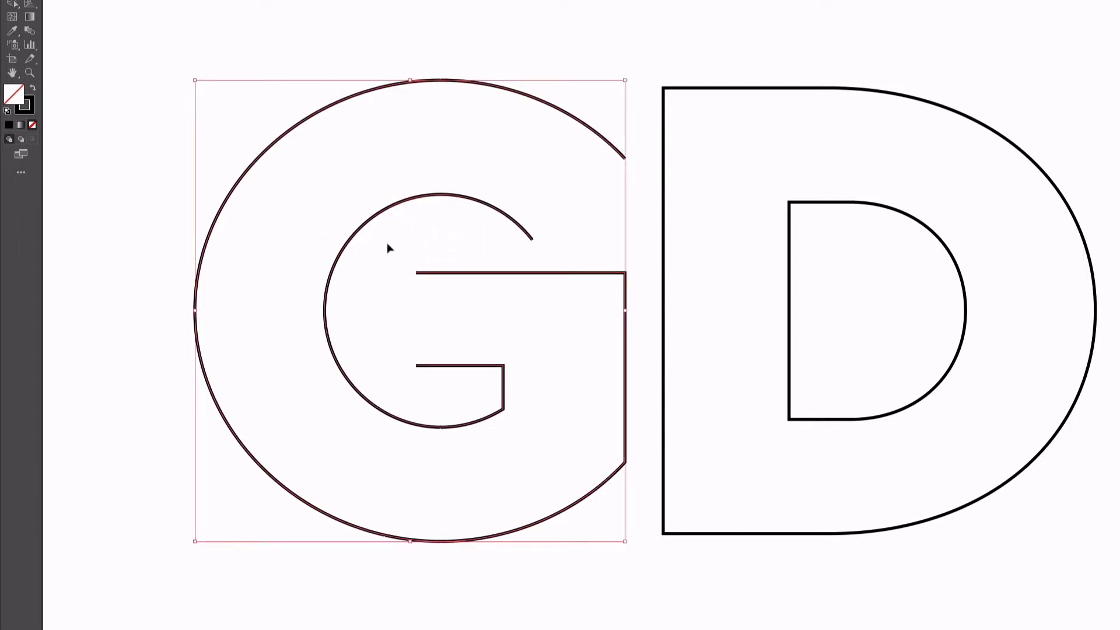
left_click(144, 6)
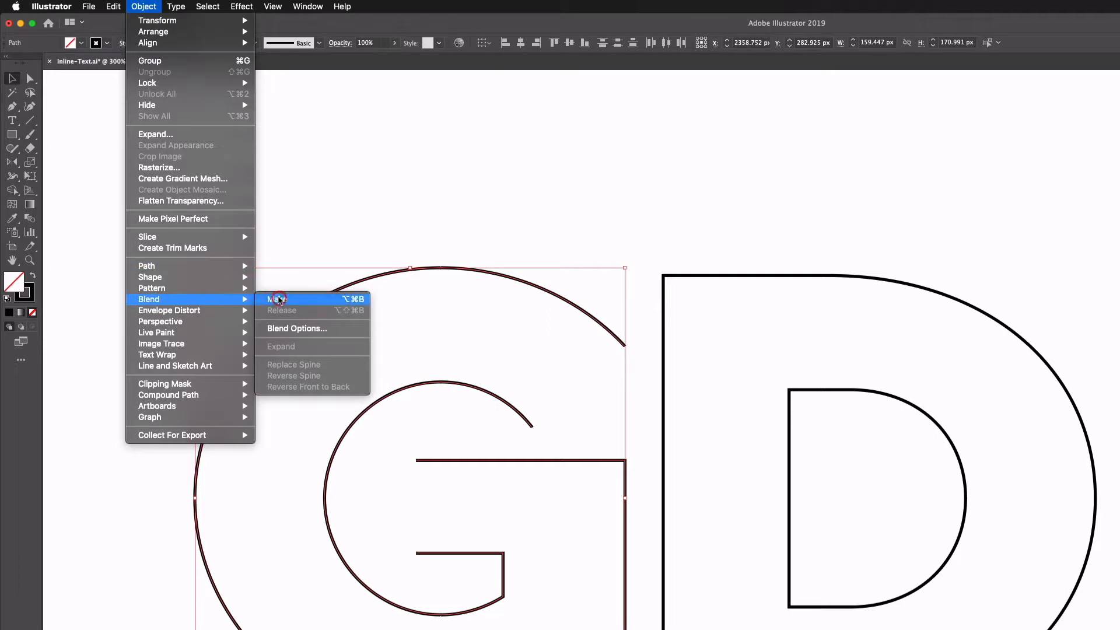
left_click(280, 301)
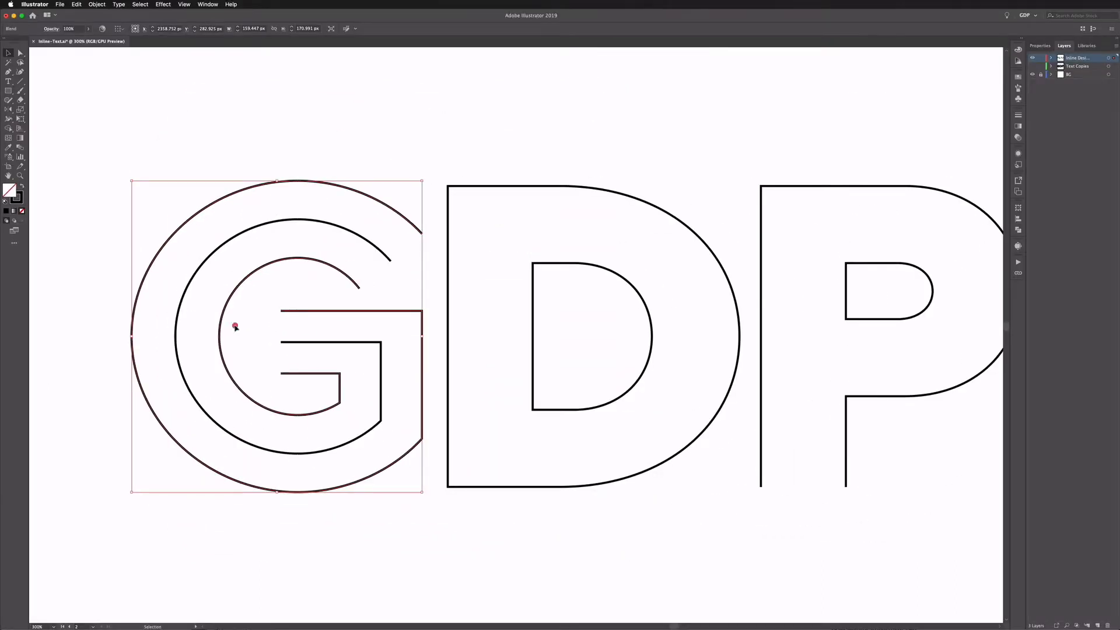
key("super+shift+a")
left_click_drag(520, 155, 564, 294)
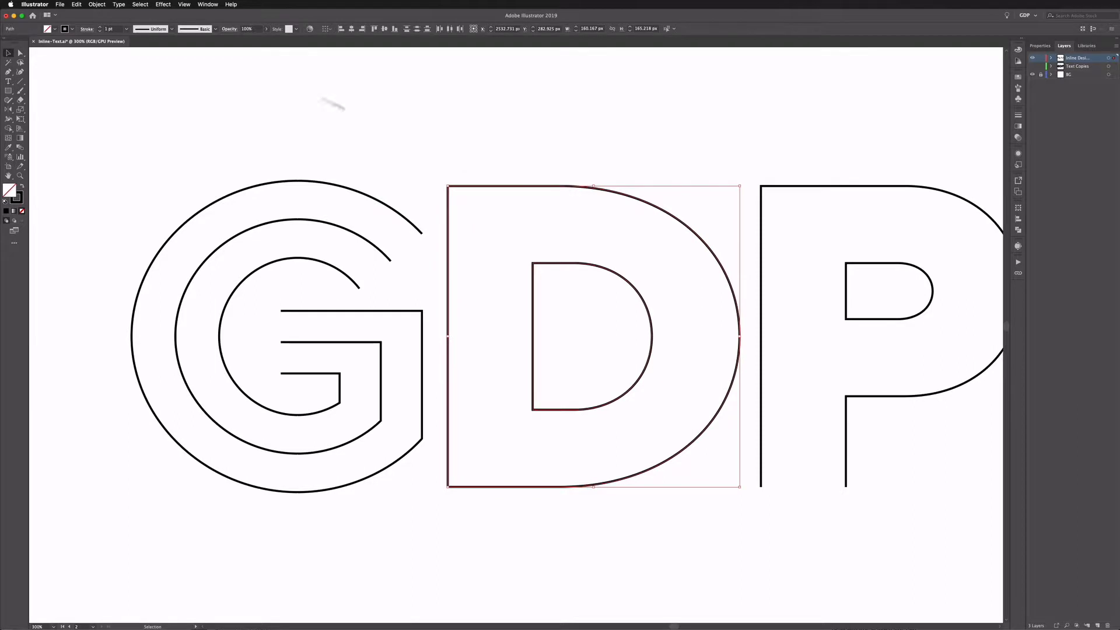
left_click(98, 5)
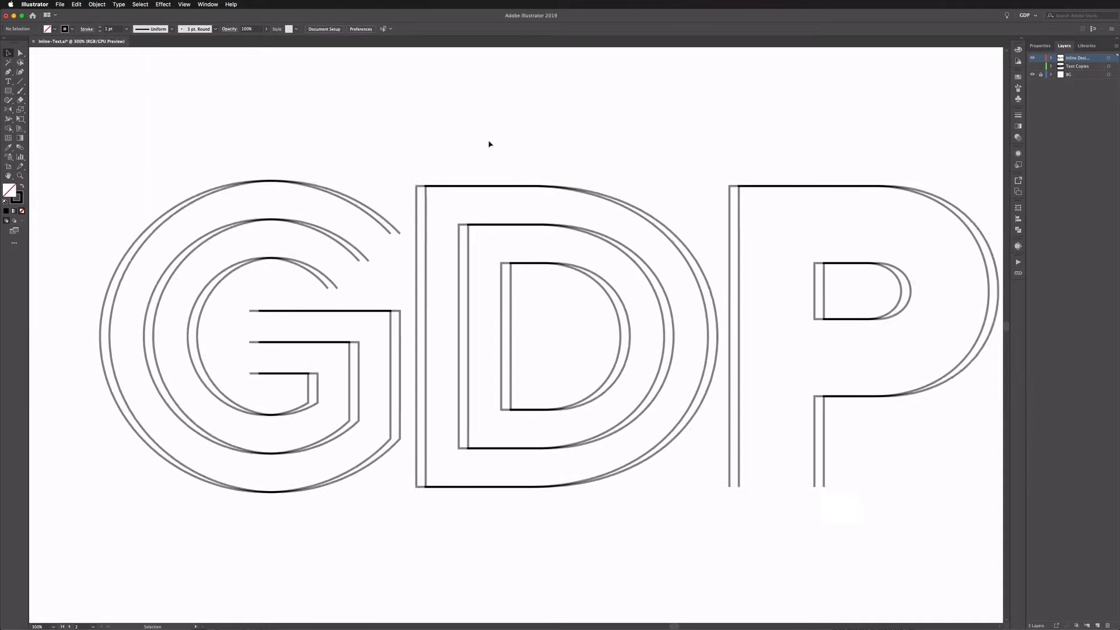
- Draw a horizontal line across the P's stem at the bowl's lower edge and merge the bowl area with the Shape Builder
scroll(489, 145, "right", 10)
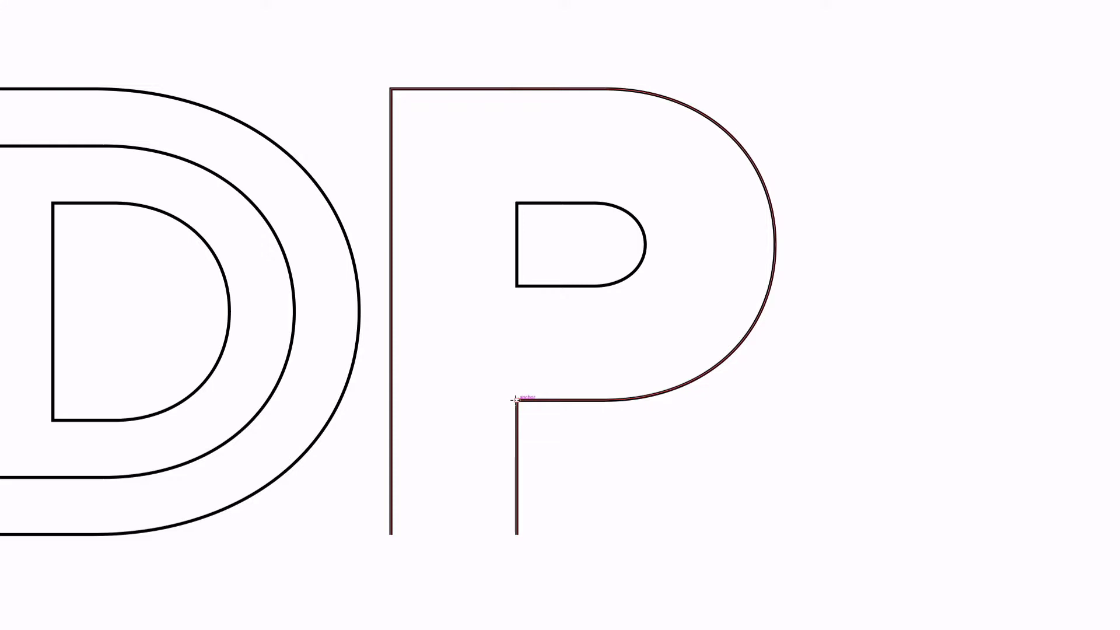
left_click_drag(516, 401, 390, 400)
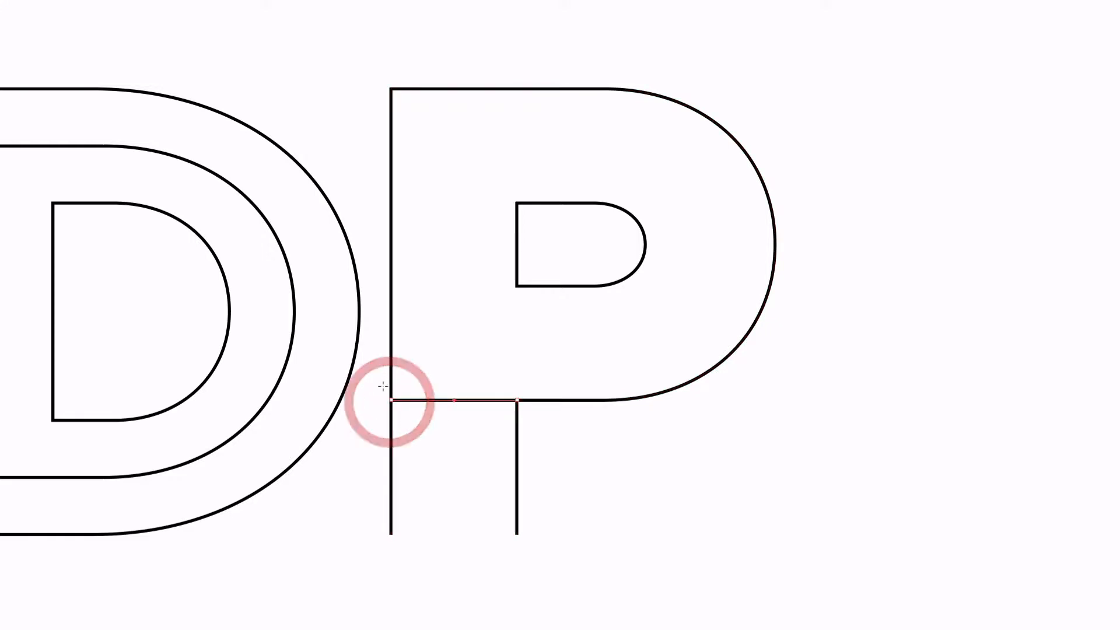
left_click_drag(583, 439, 377, 254)
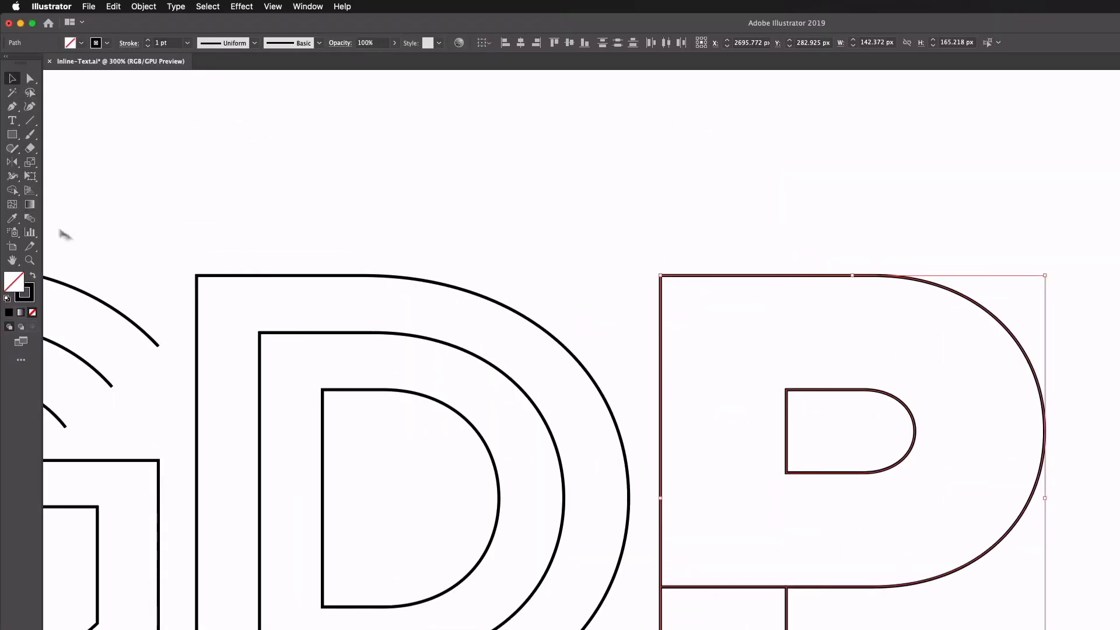
left_click(11, 191)
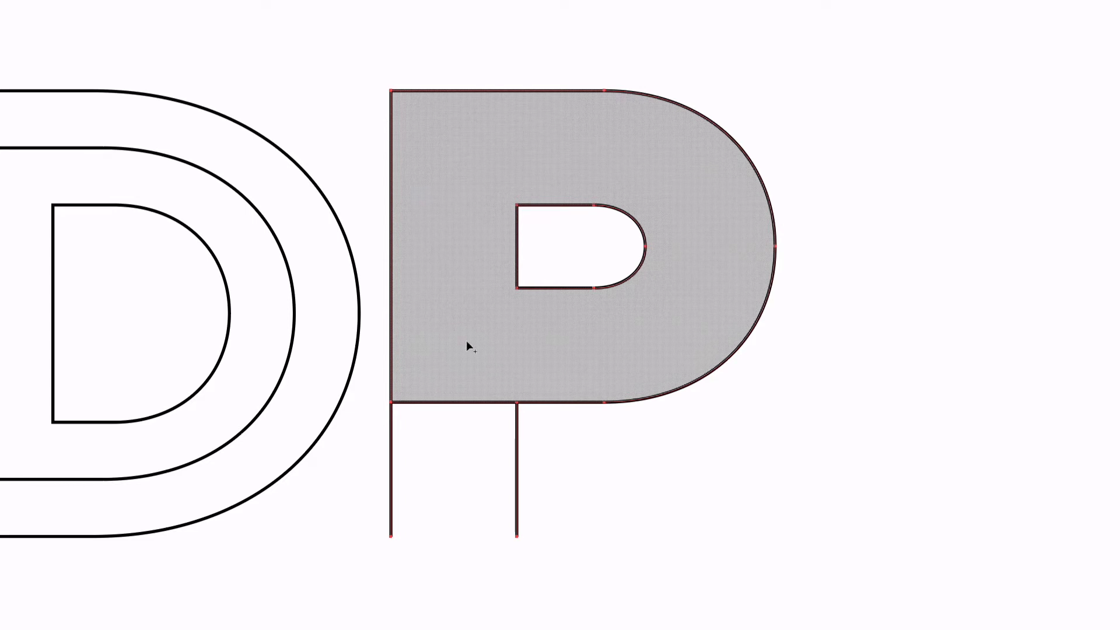
key("v")
left_click(388, 13)
- Release the compound path of the P's bowl into separate outer and inner paths
left_click(474, 90)
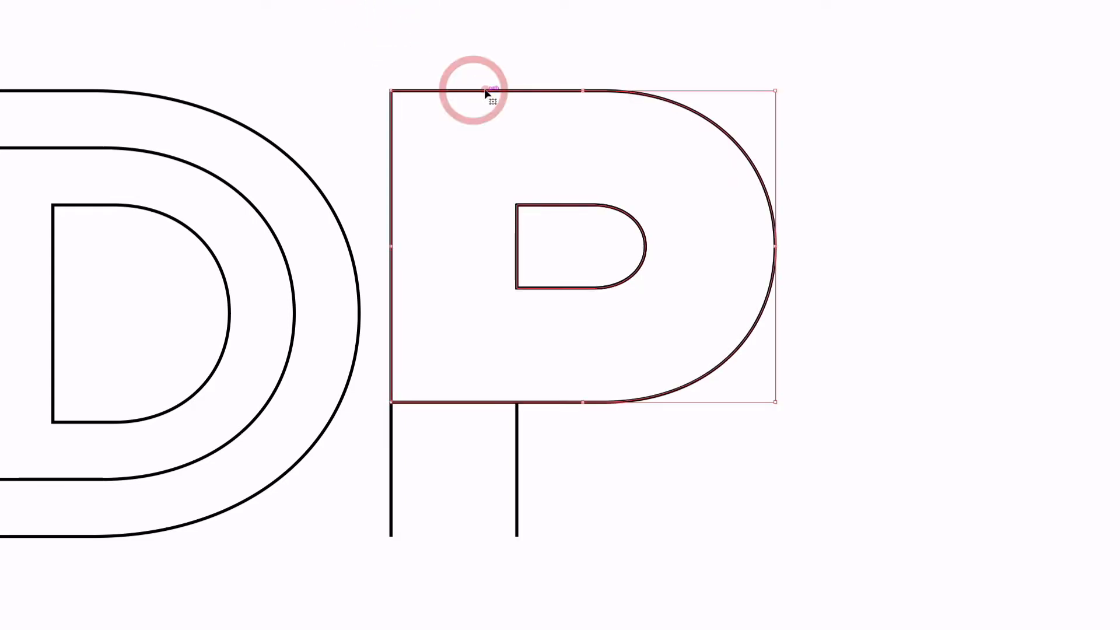
right_click(485, 92)
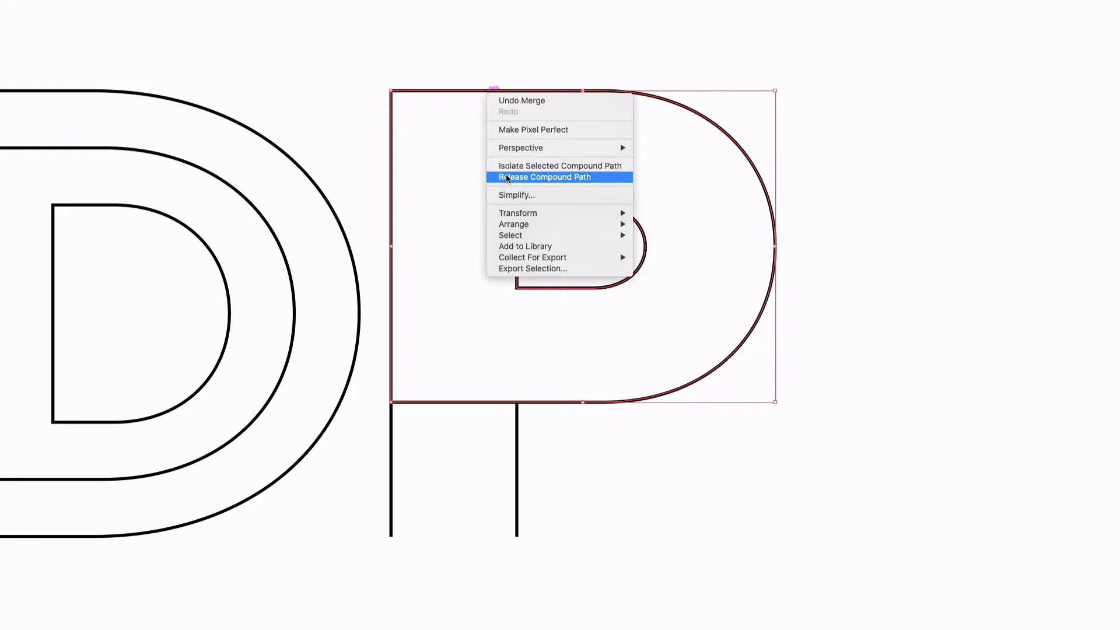
left_click(508, 178)
left_click(500, 68)
- Make a blend between the outer and inner paths of the P's bowl, and another between its two stem lines
left_click(537, 206)
left_click(567, 220)
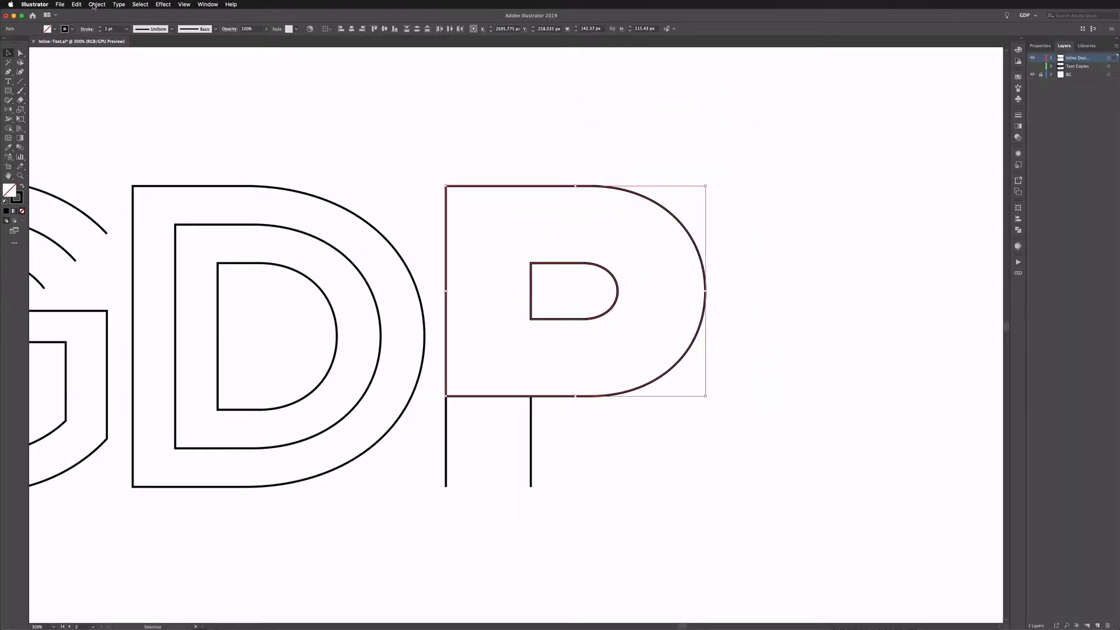
left_click(94, 7)
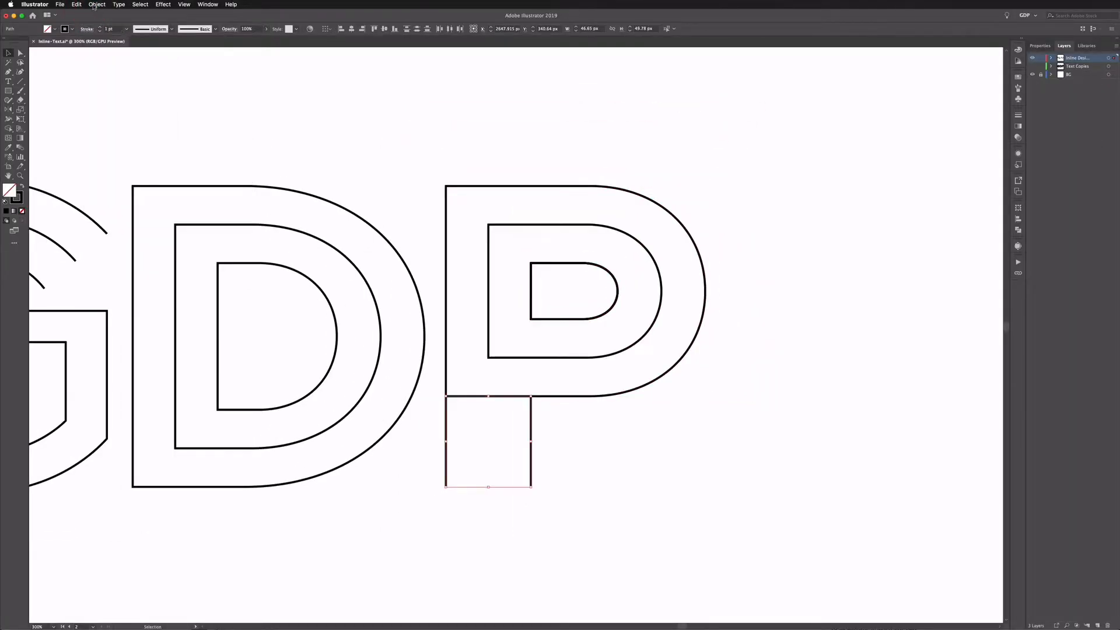
left_click(95, 6)
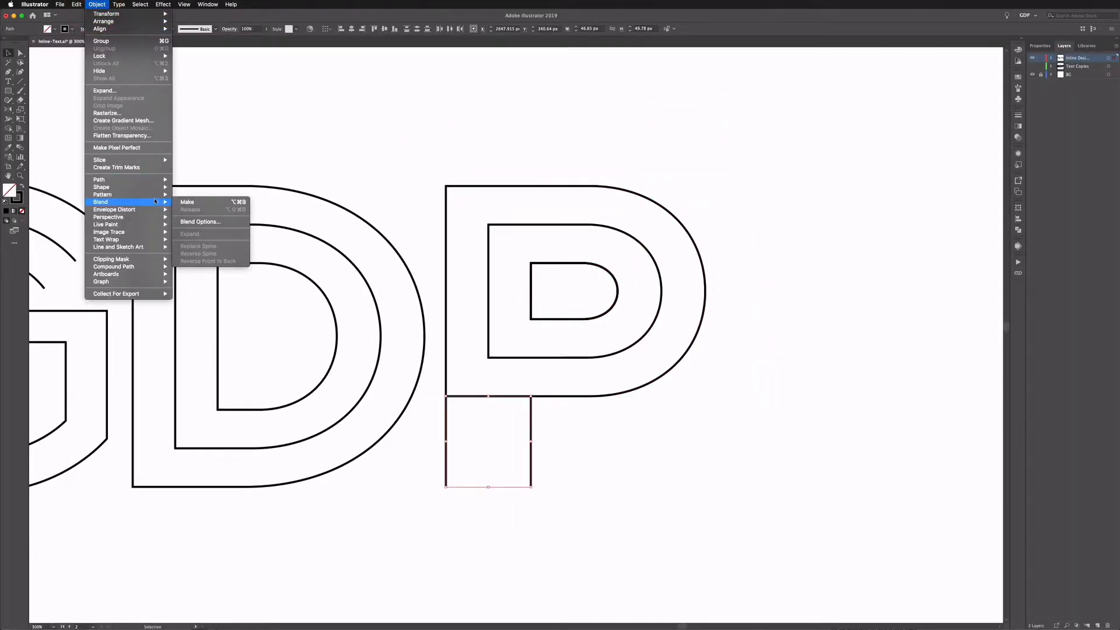
left_click(176, 203)
left_click(583, 460)
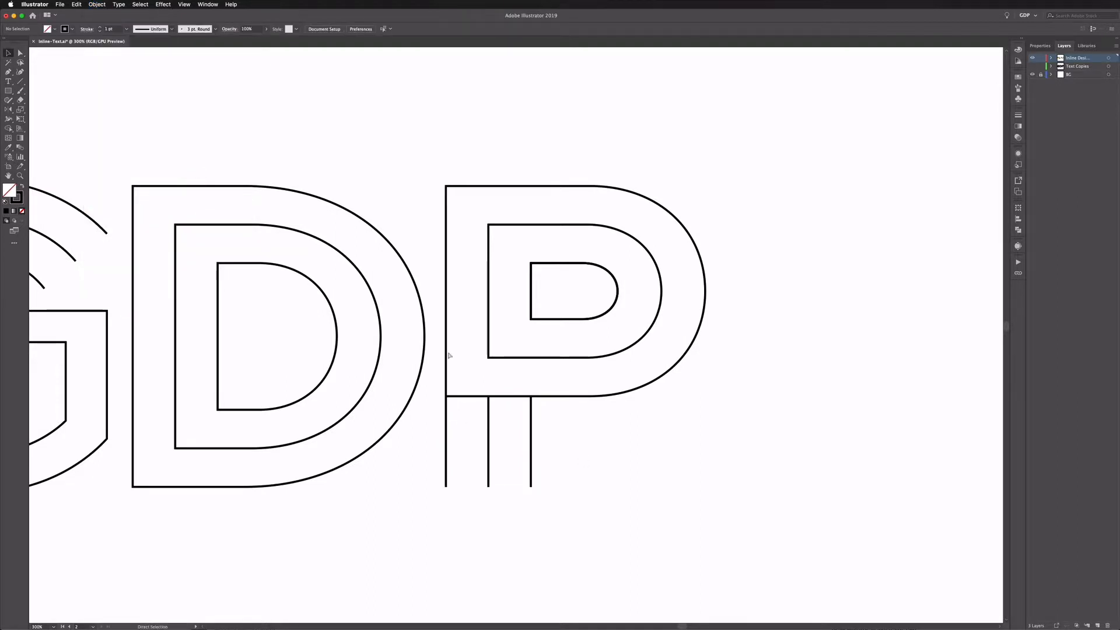
- Expand all the blends of the GDP lettering and ungroup the resulting paths
key("super+minus")
left_click_drag(450, 352, 590, 357)
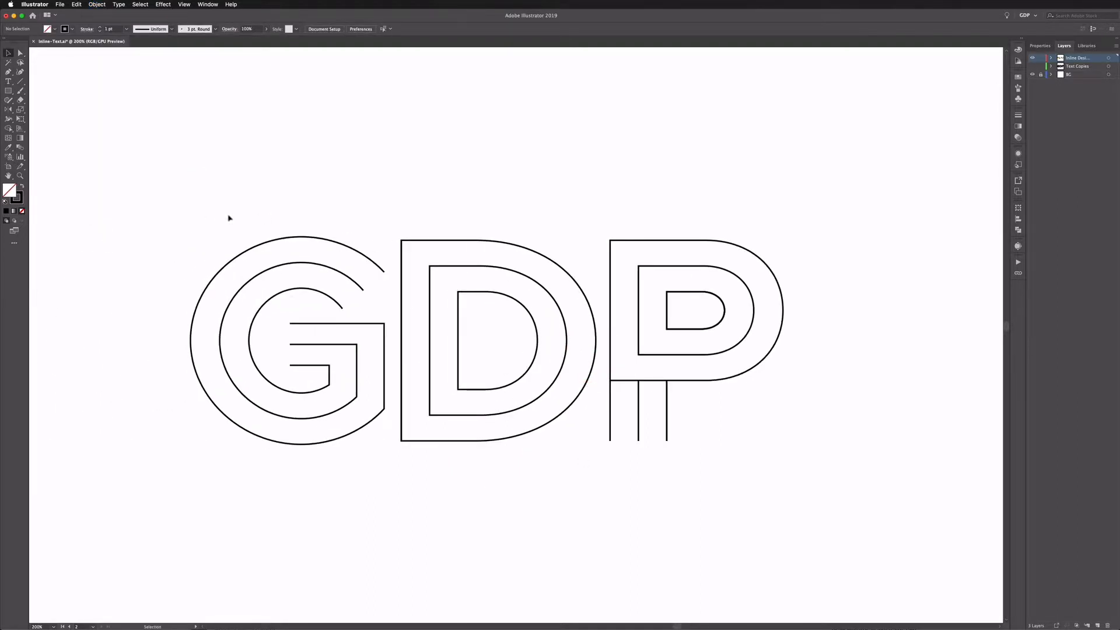
left_click_drag(187, 205, 802, 449)
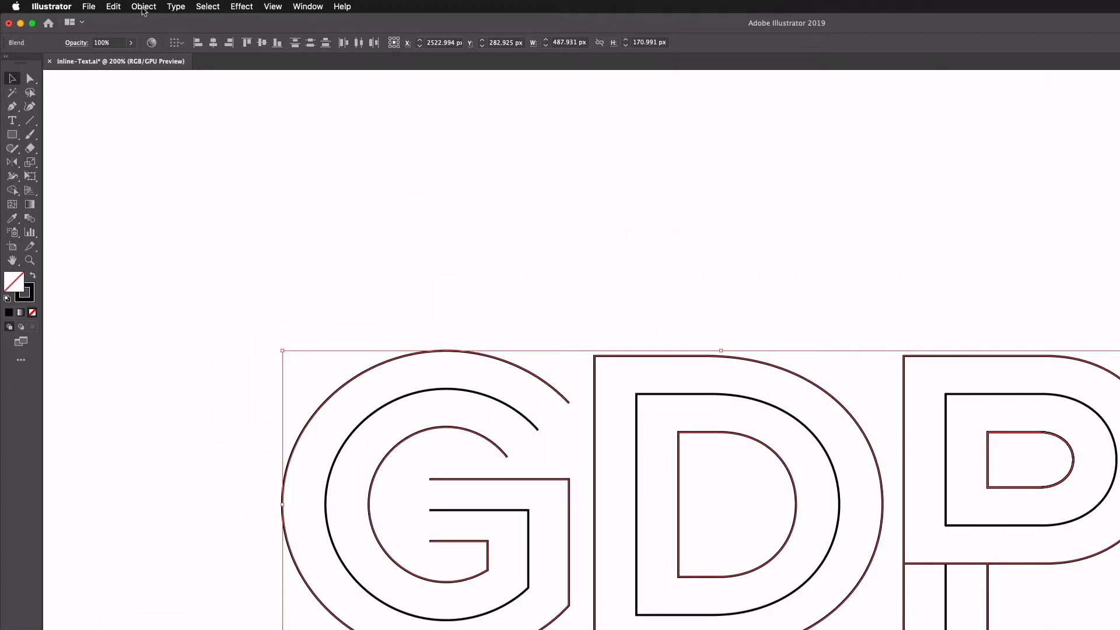
left_click(96, 4)
left_click(155, 134)
left_click(105, 224)
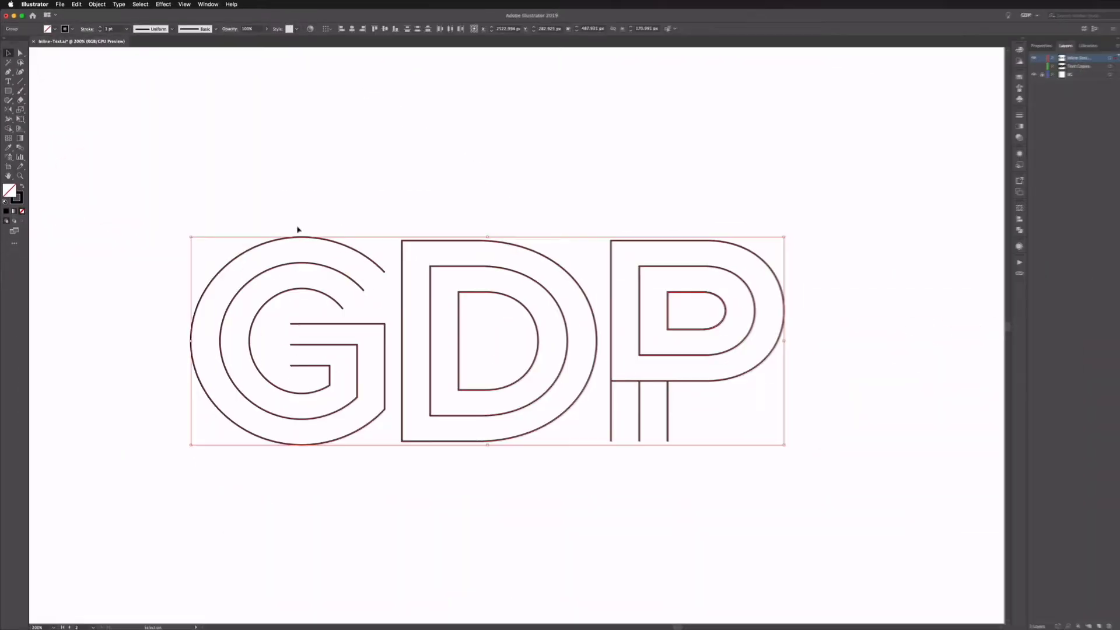
right_click(349, 244)
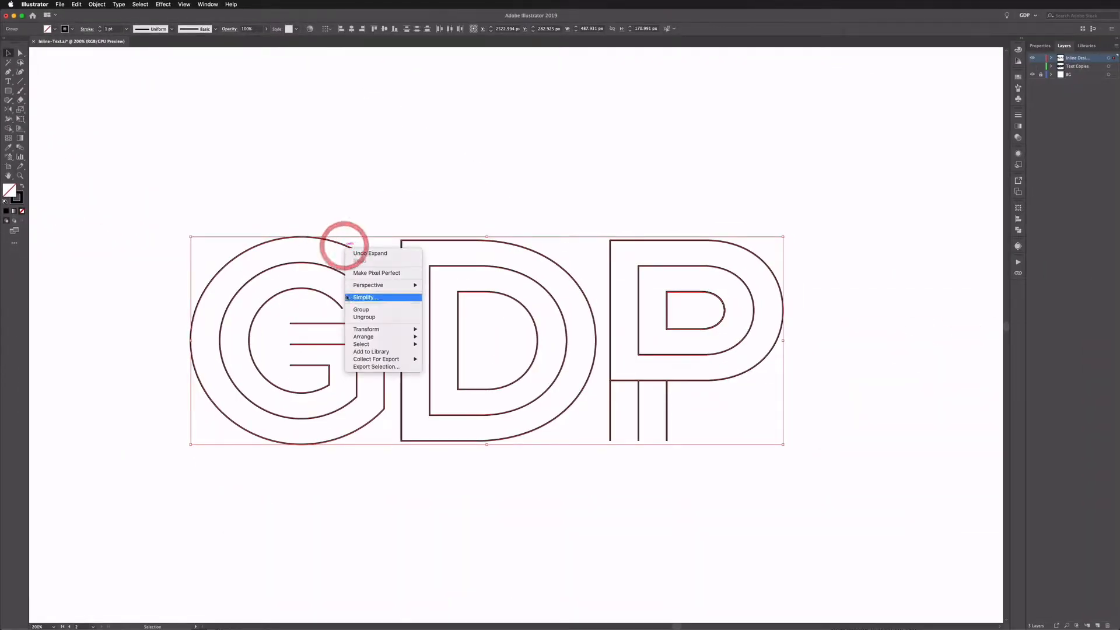
left_click(351, 318)
left_click(328, 205)
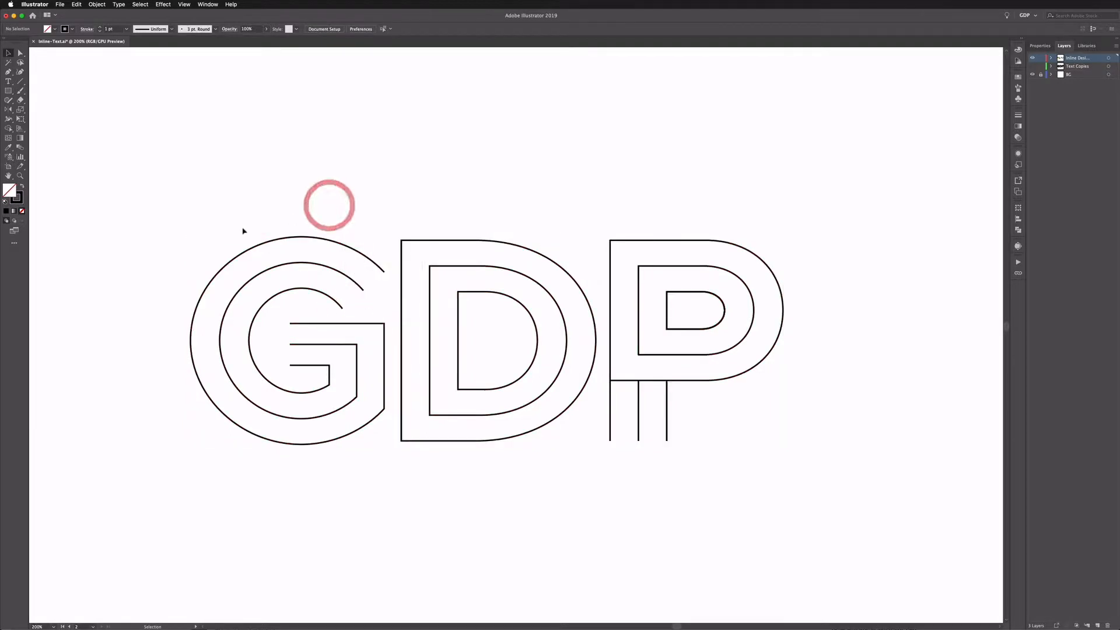
- Delete the outer and inner paths of the G, D and P, keeping only the middle inline paths
left_click(257, 252)
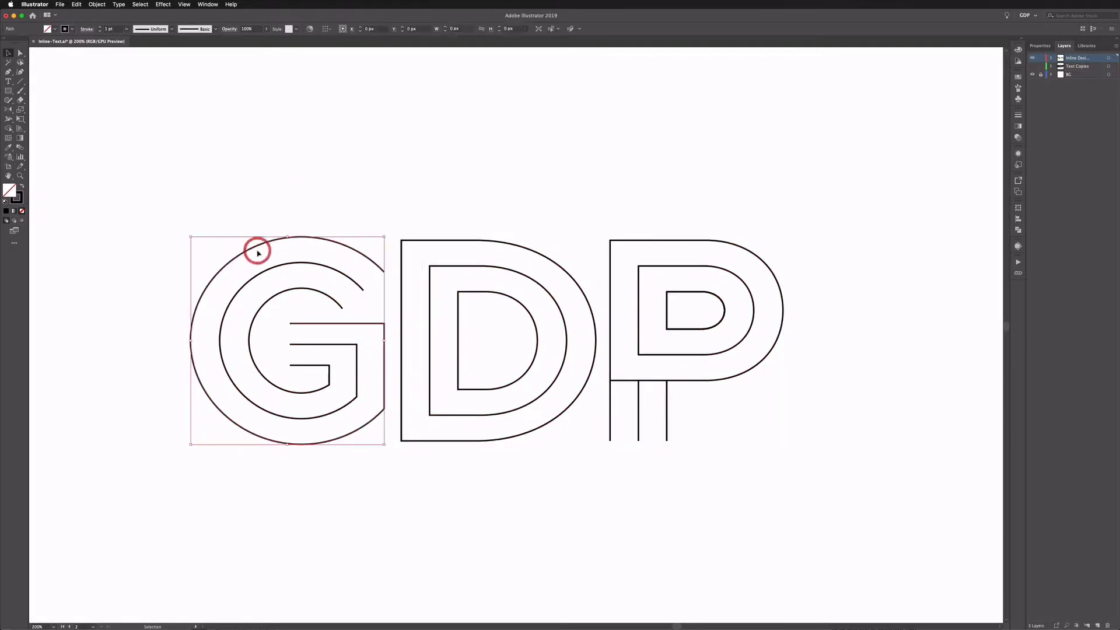
key("Delete")
left_click(273, 302)
key("Delete")
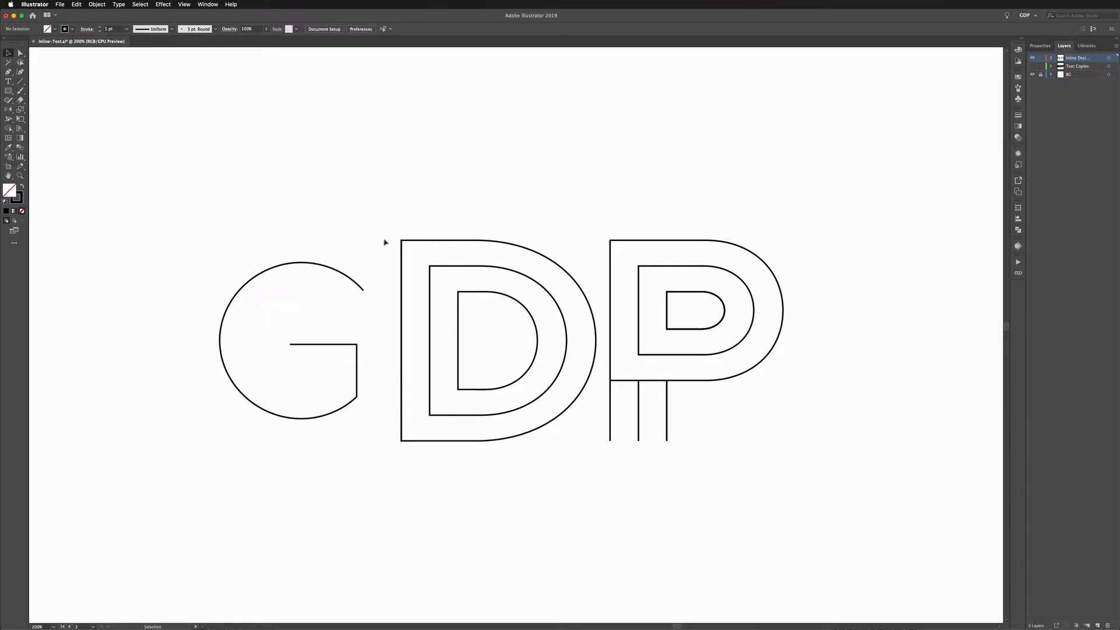
left_click(408, 249)
key("Delete")
left_click_drag(450, 285, 480, 315)
key("Delete")
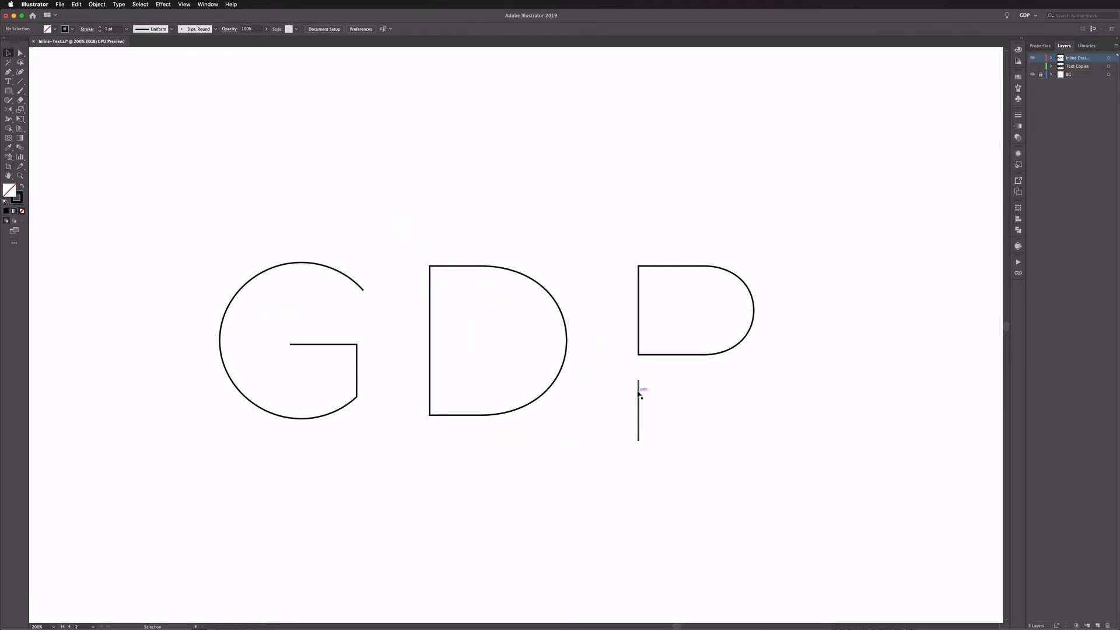
- Extend the P's middle stem line up to the lower edge of its inline bowl
left_click(639, 392)
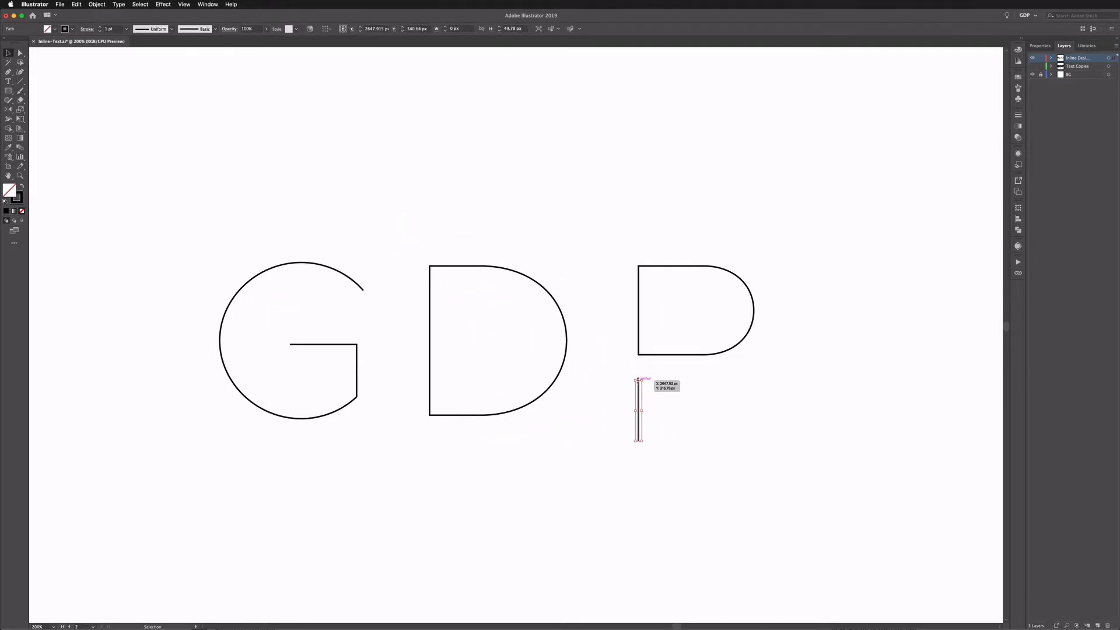
left_click_drag(638, 380, 639, 354)
left_click(615, 326)
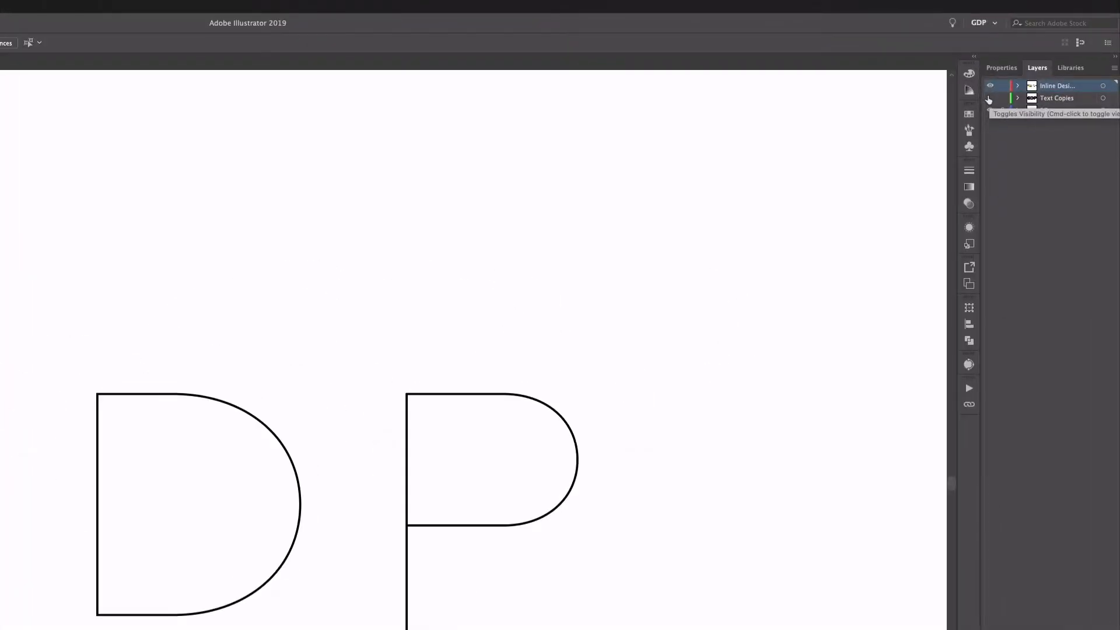
- Show the Text Copies layer and swap the fill and stroke of its solid GDP lettering
left_click(989, 99)
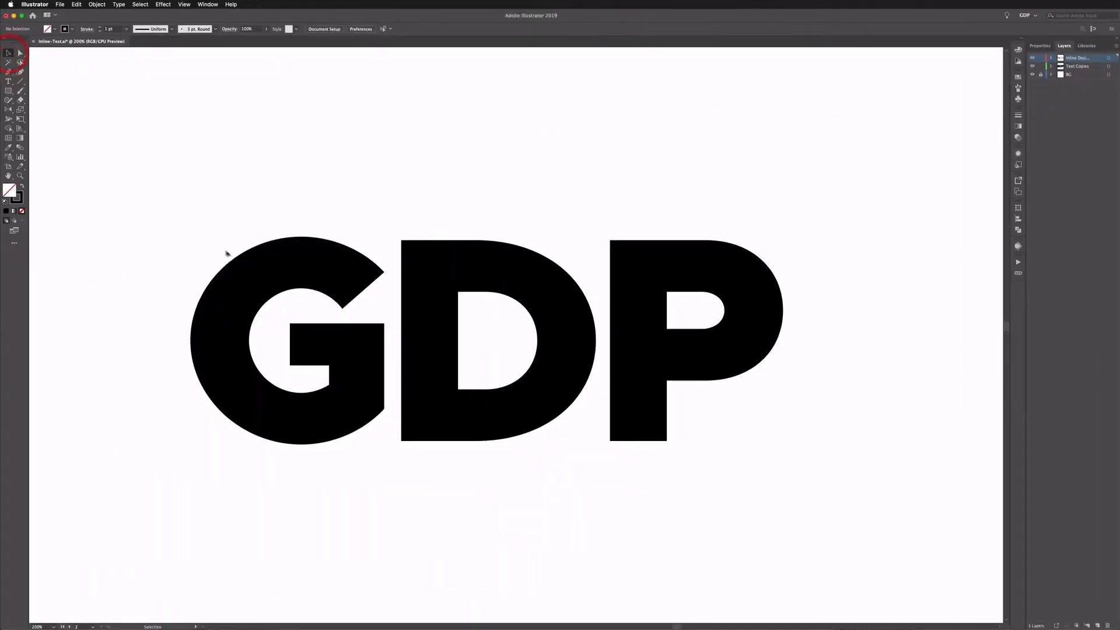
left_click(241, 265)
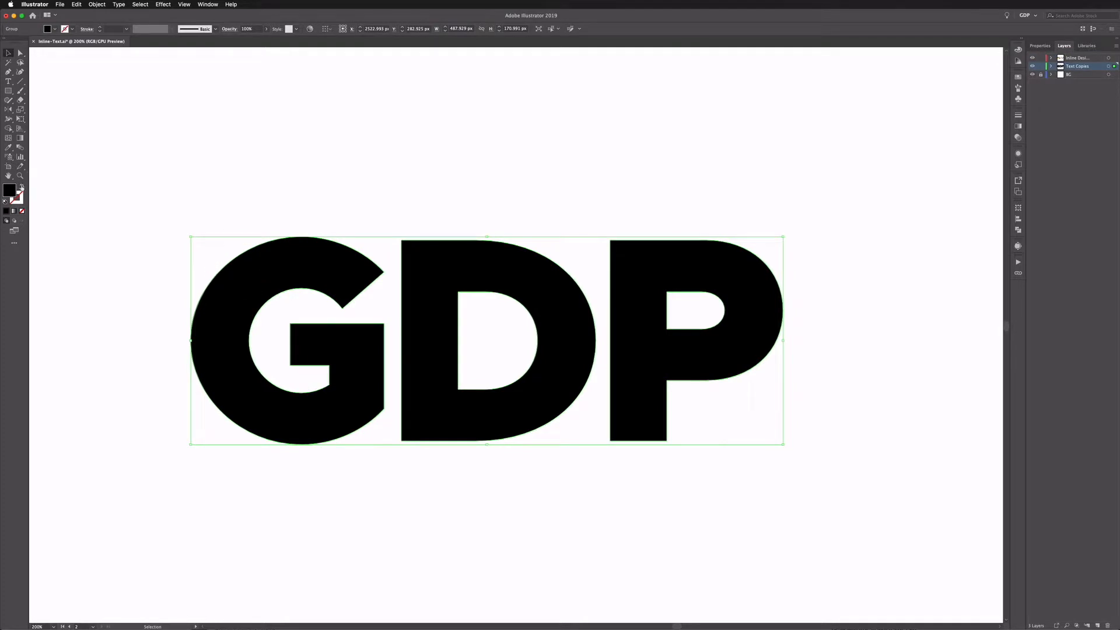
left_click(22, 186)
left_click(139, 188)
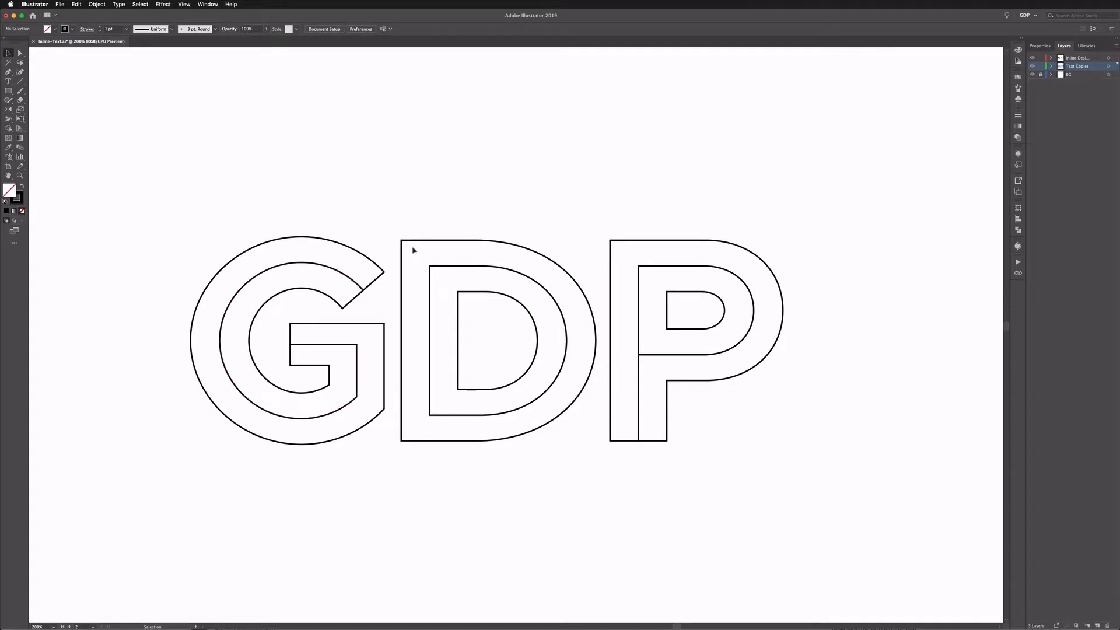
- Move the outlined GDP lettering from the Text Copies layer to the inline design layer
left_click_drag(373, 179, 319, 136)
left_click(246, 196)
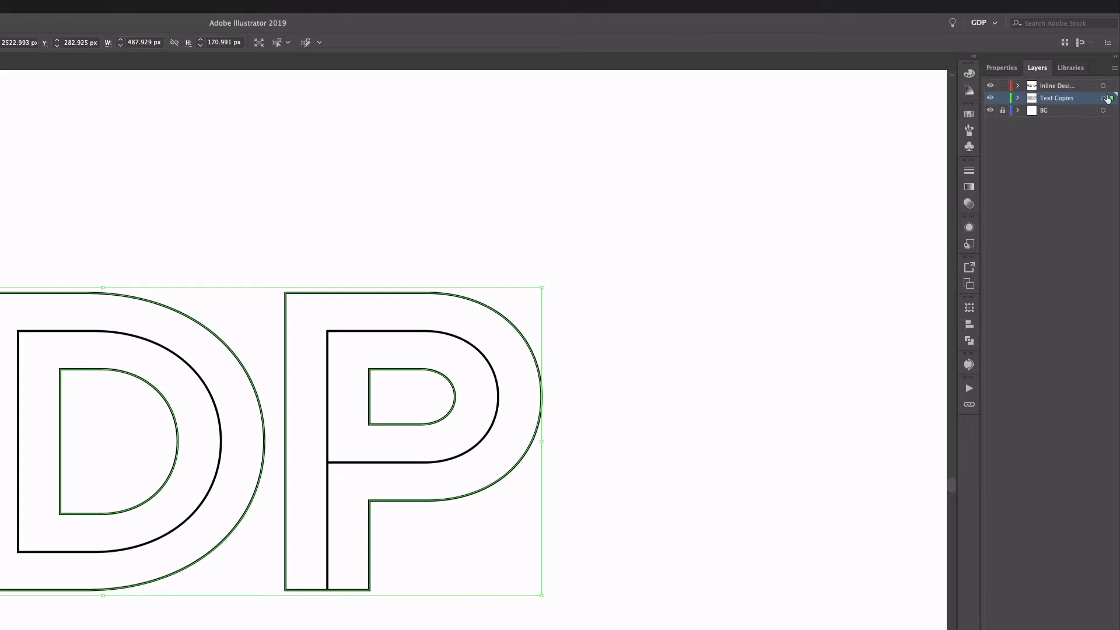
left_click_drag(1108, 98, 1111, 85)
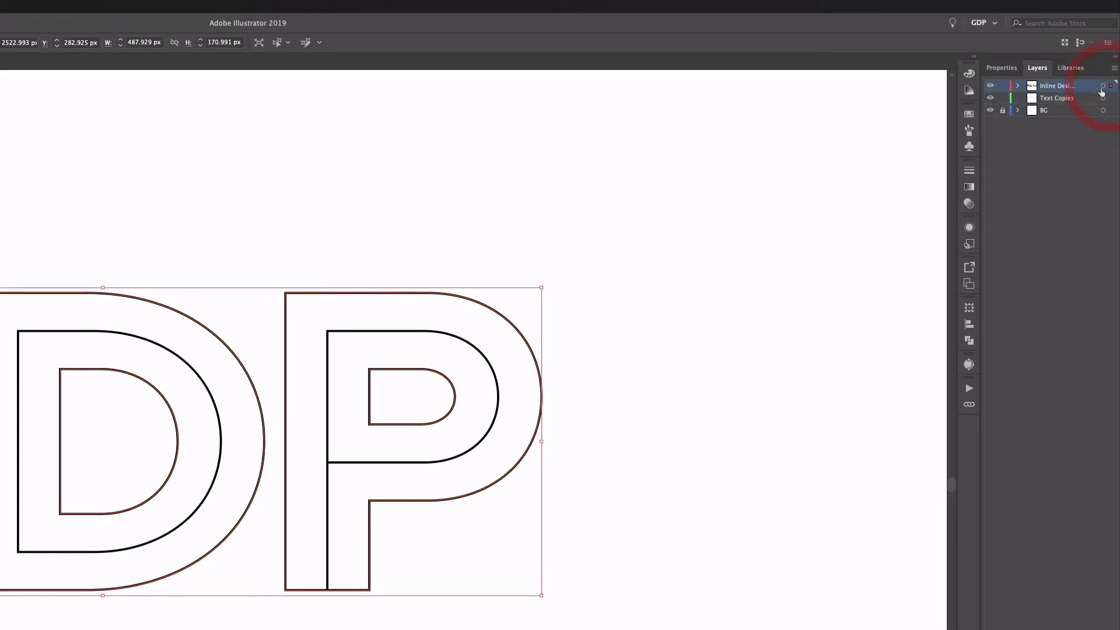
left_click(361, 197)
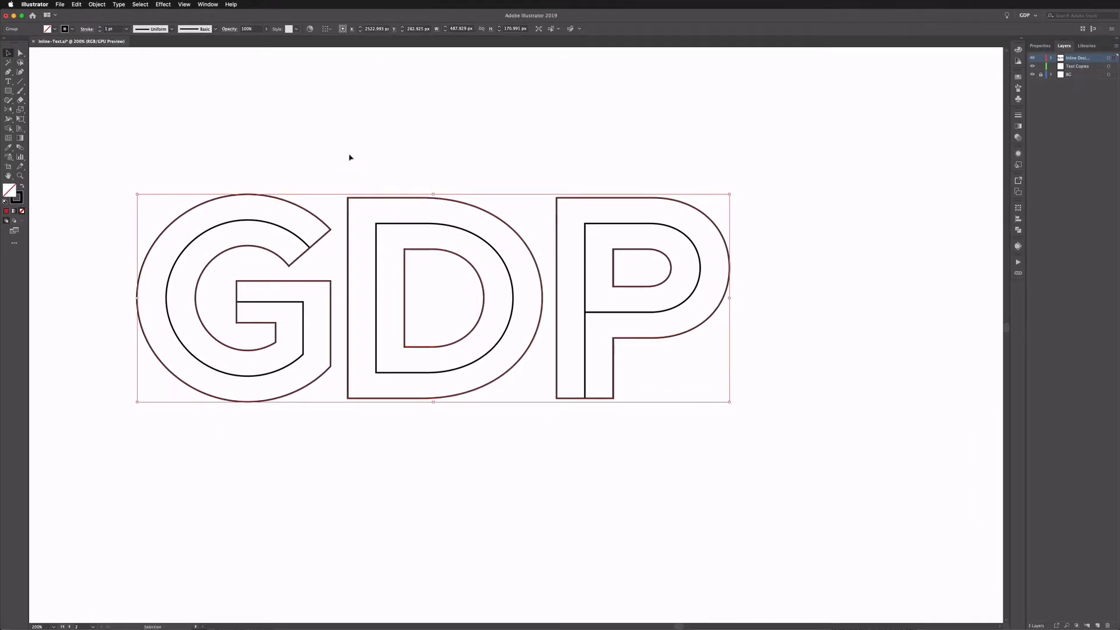
key("a")
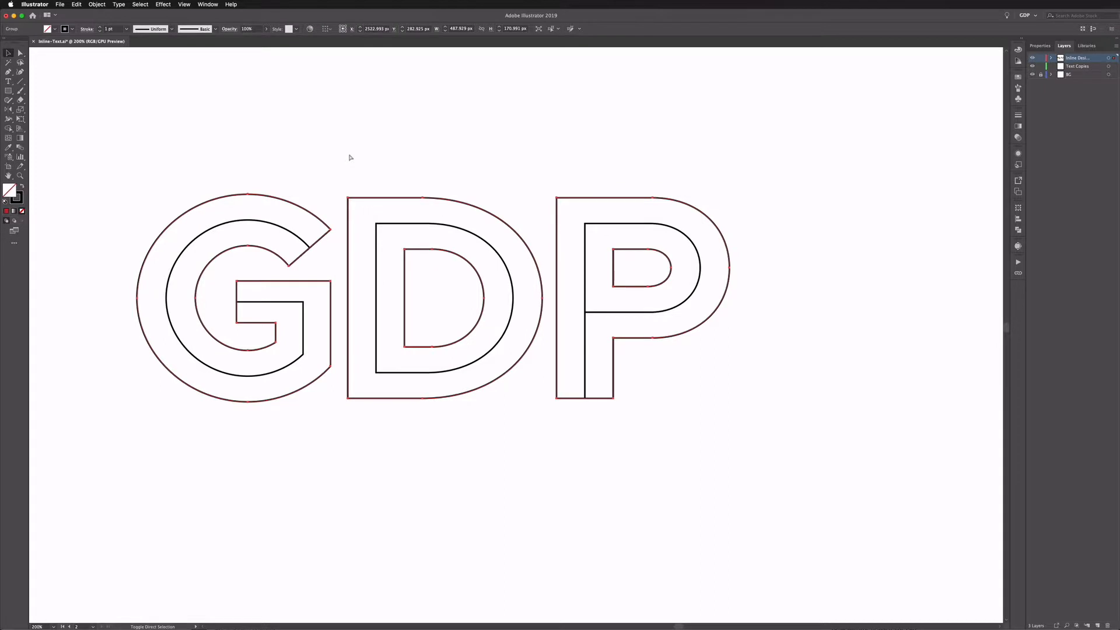
left_click(351, 158)
- Fill the outer GDP lettering with red and remove its stroke
left_click(358, 195)
left_click(83, 46)
left_click(41, 63)
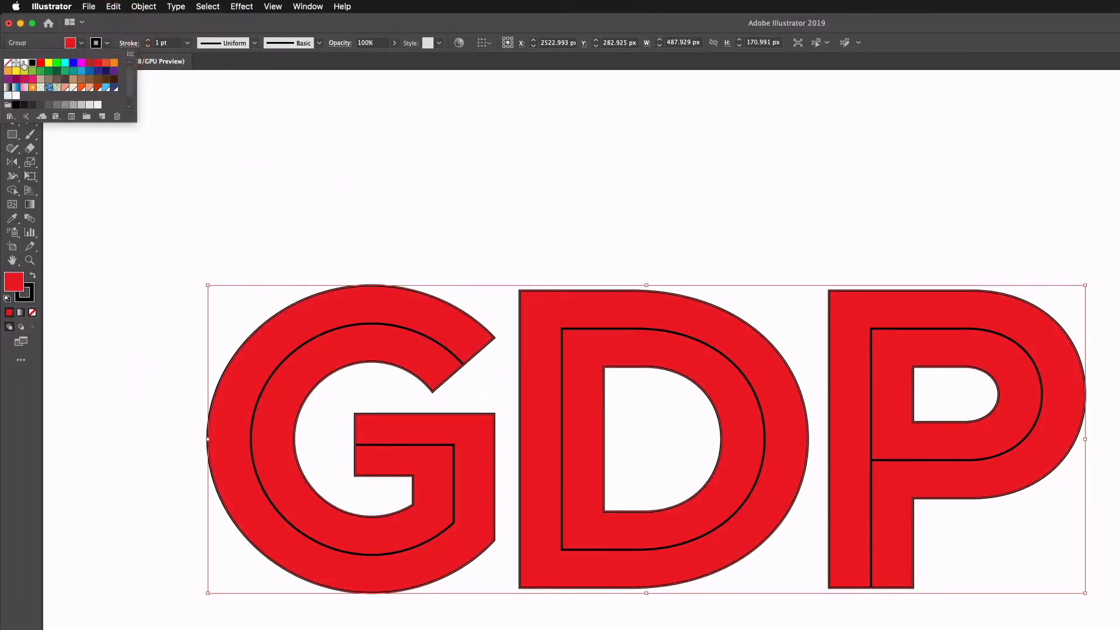
left_click(231, 215)
- Set the stroke of the middle inline paths to white with a 3 pt weight
left_click(890, 493)
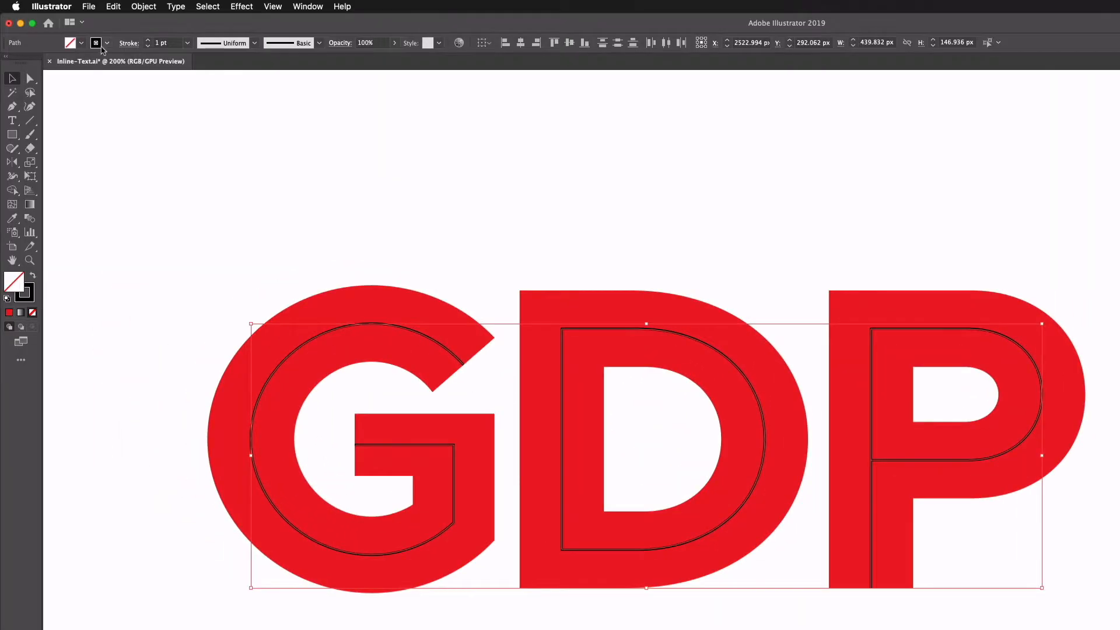
left_click(107, 43)
left_click(24, 62)
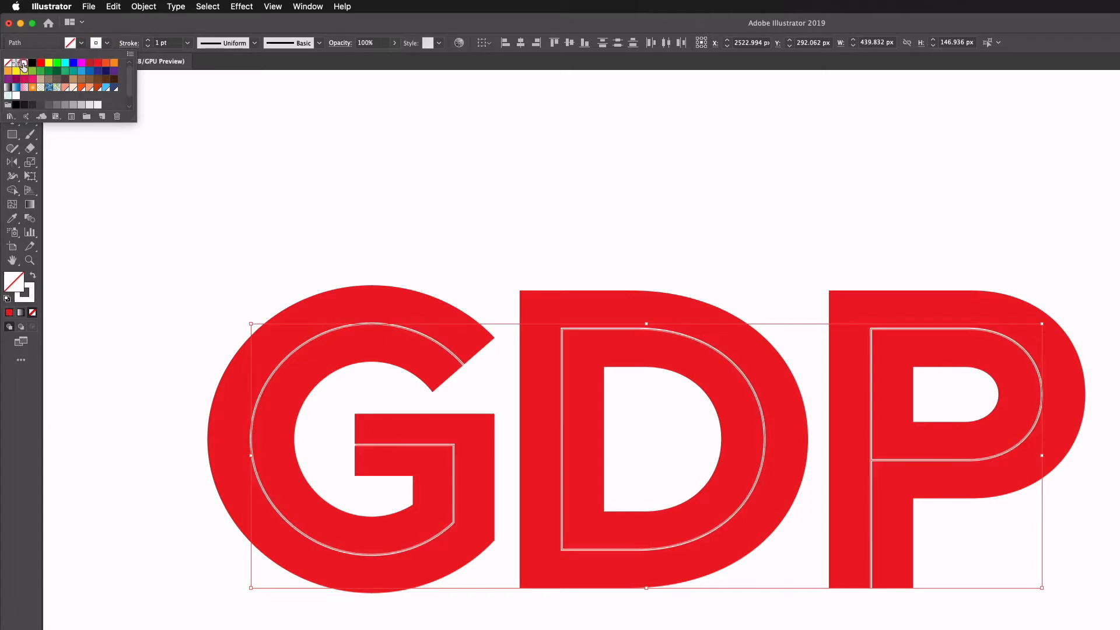
left_click(149, 42)
left_click(149, 40)
left_click(149, 41)
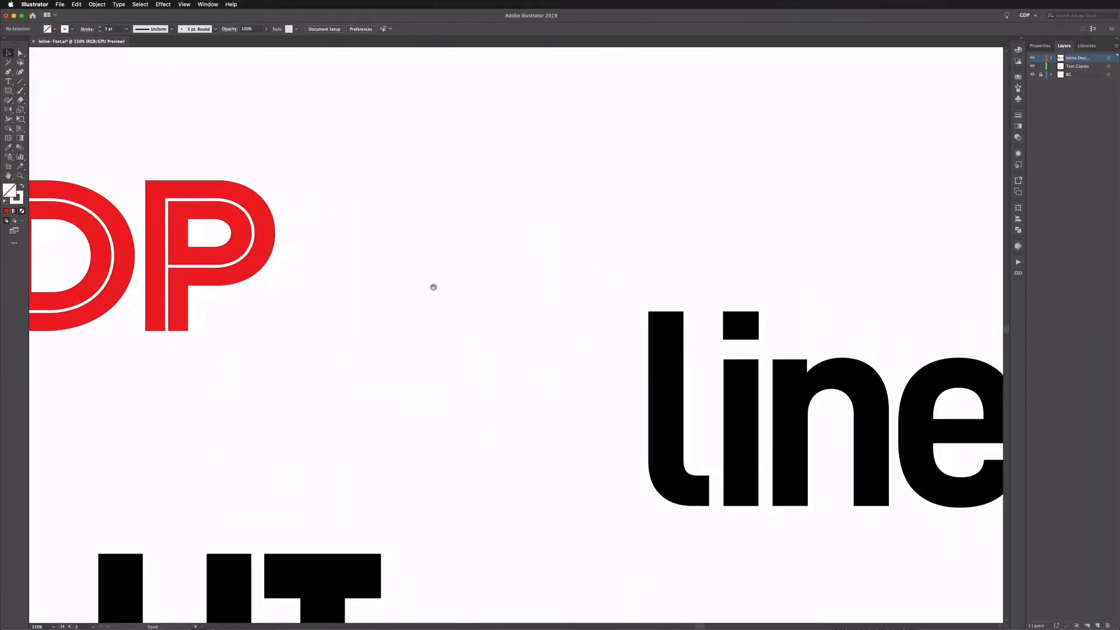
- Paste a copy of the "line" lettering in front on the Text Copies layer and hide that layer
left_click(432, 286)
left_click_drag(813, 245, 466, 191)
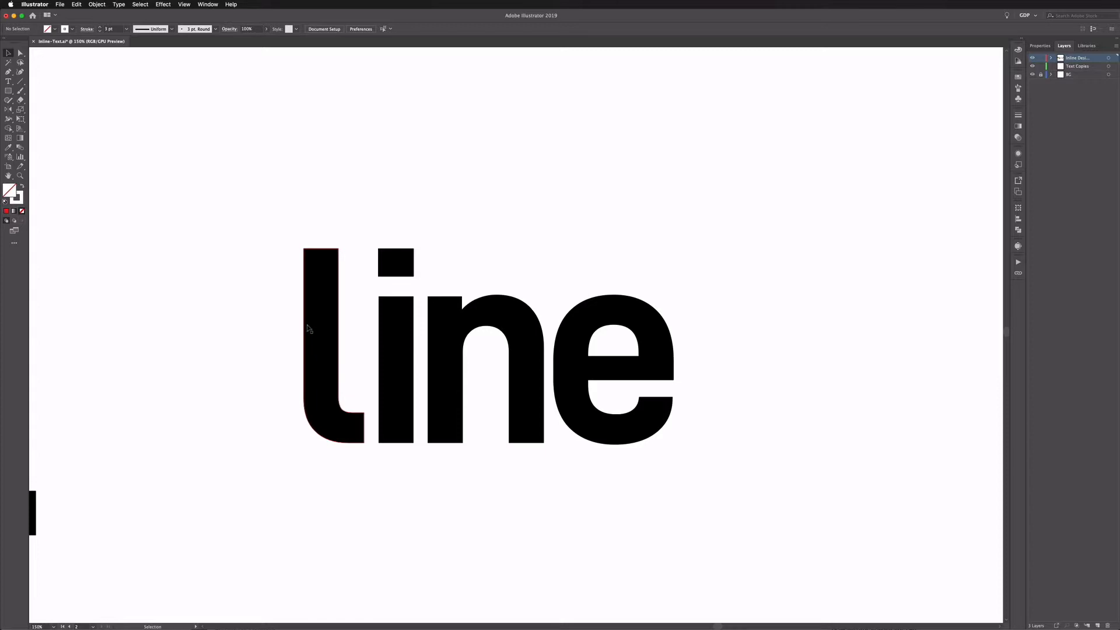
left_click(236, 197)
left_click(327, 295)
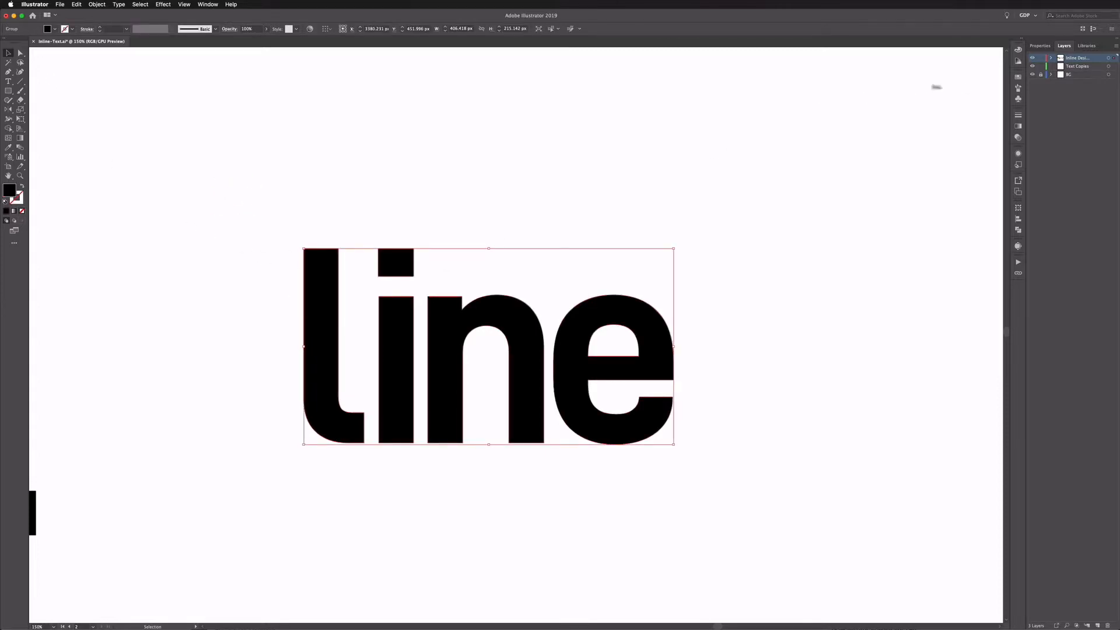
key("a")
key("v")
left_click(1071, 67)
key("super+f")
left_click(1034, 66)
- Swap the fill and stroke of the visible "line" lettering to turn it into black outlines without fill
left_click(572, 362)
left_click(22, 185)
key("super+equal")
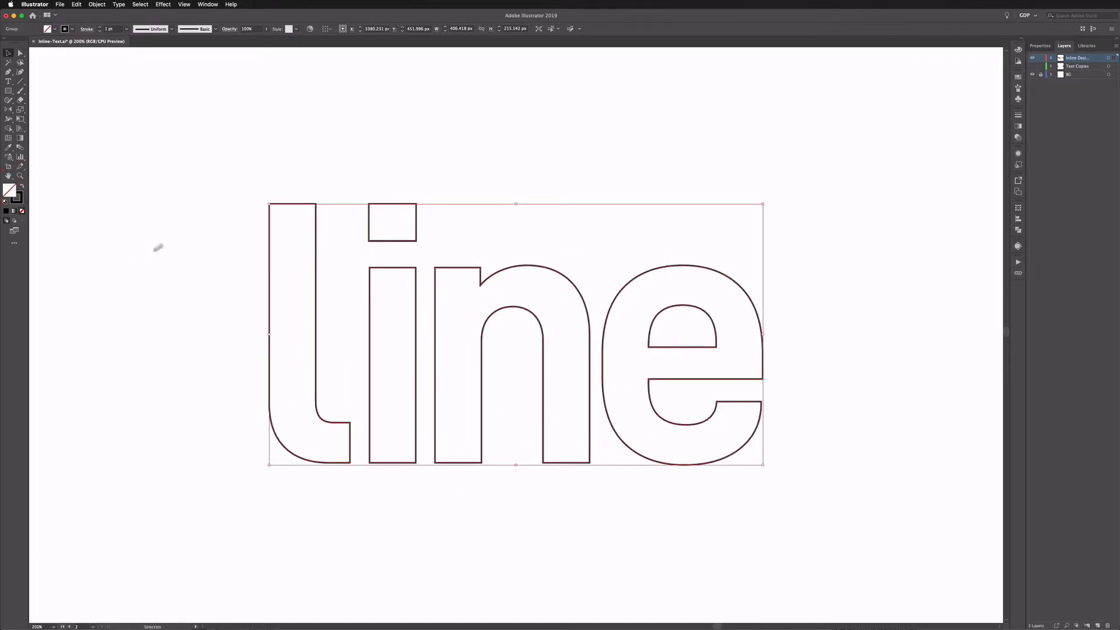
- Delete the top end segment of the l in the "line" lettering
key("a")
left_click_drag(277, 188, 287, 214)
key("Delete")
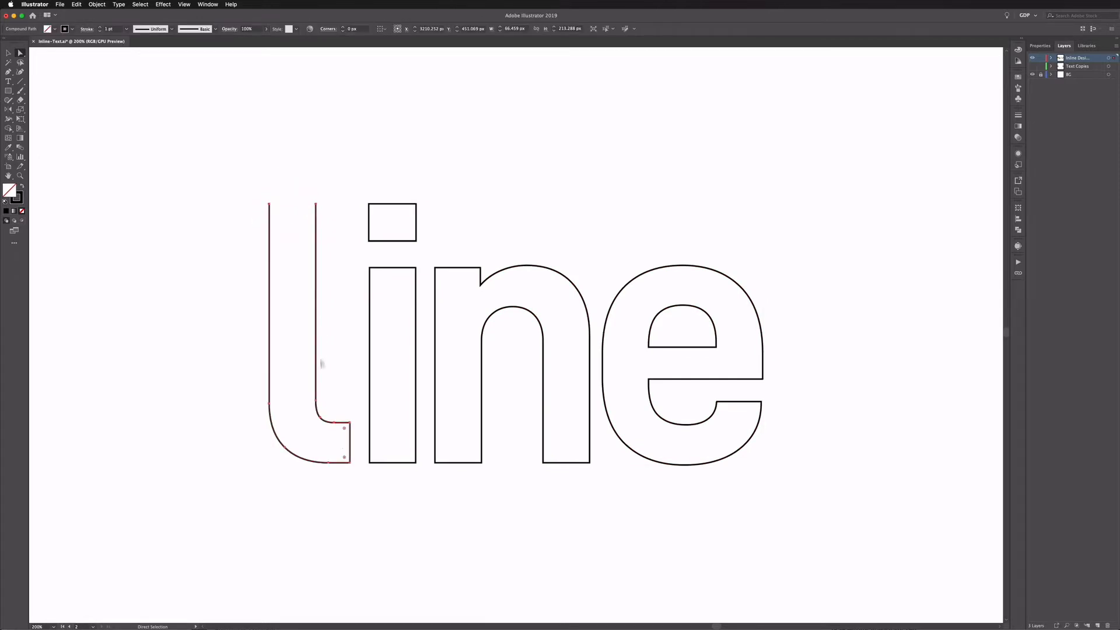
- Delete the remaining end segments of the l, i, n and e to leave their letter outlines open
left_click_drag(357, 443, 358, 441)
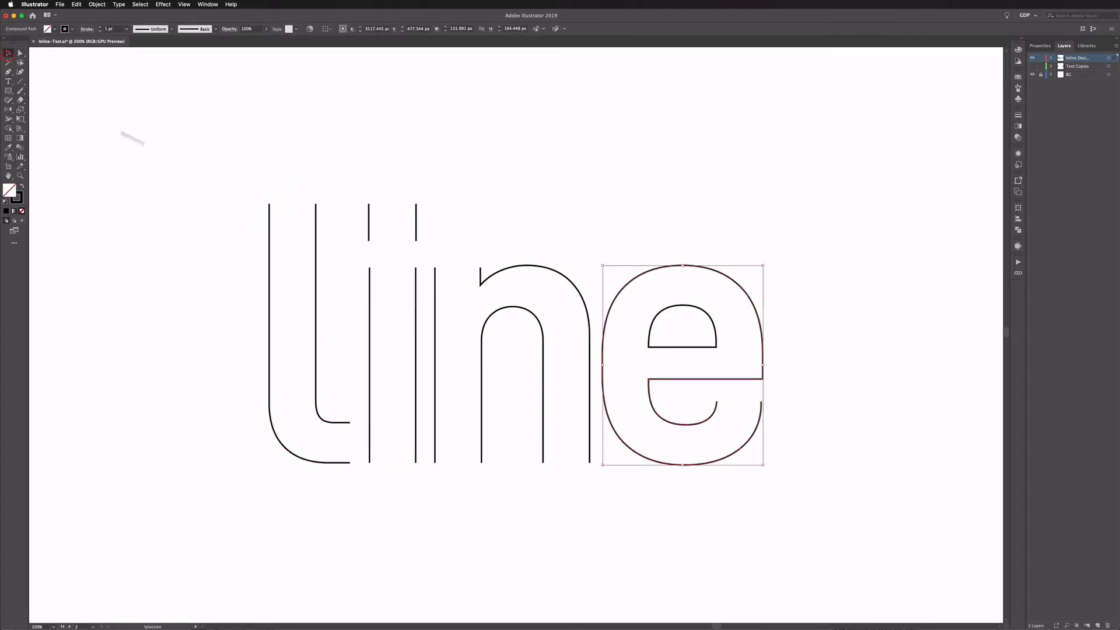
left_click(153, 150)
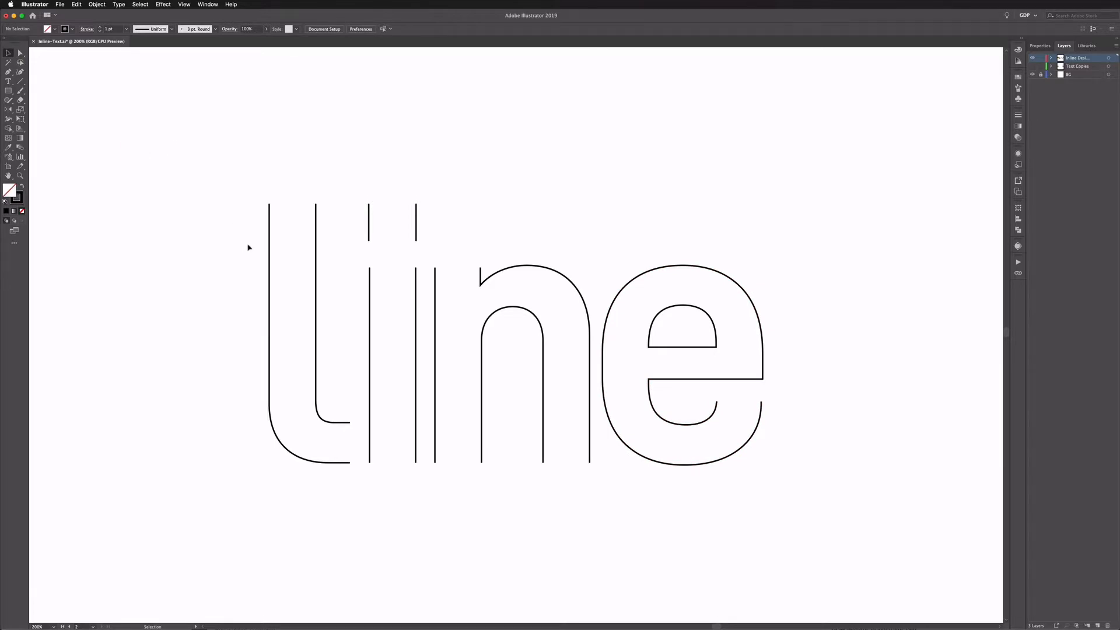
- Ungroup the "line" lettering and release its compound path into separate paths
left_click(317, 286)
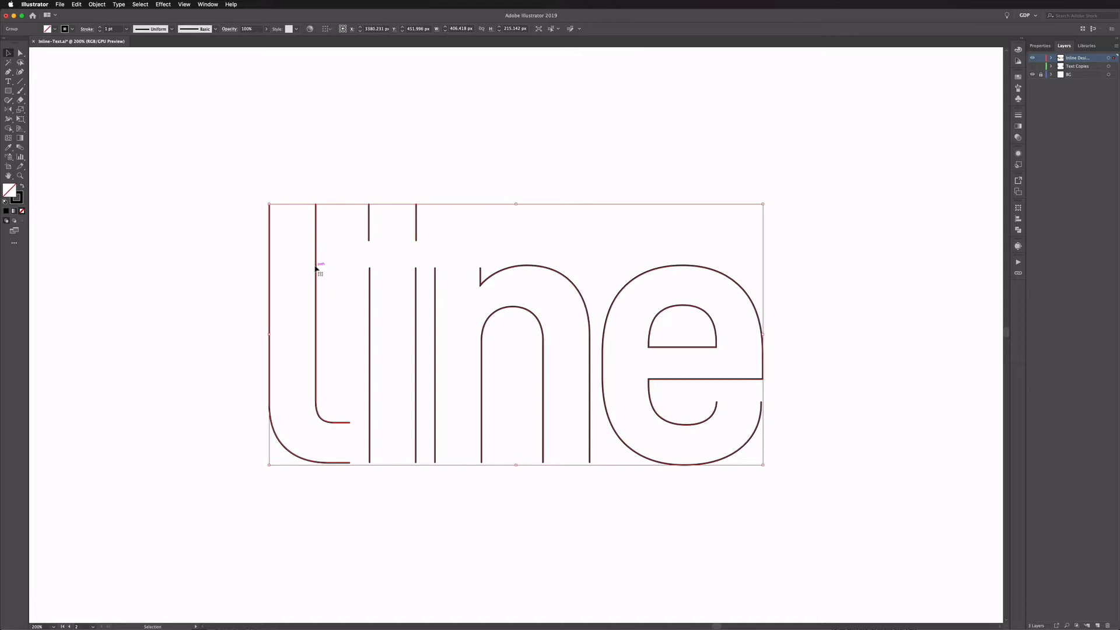
right_click(316, 268)
left_click(319, 327)
right_click(316, 284)
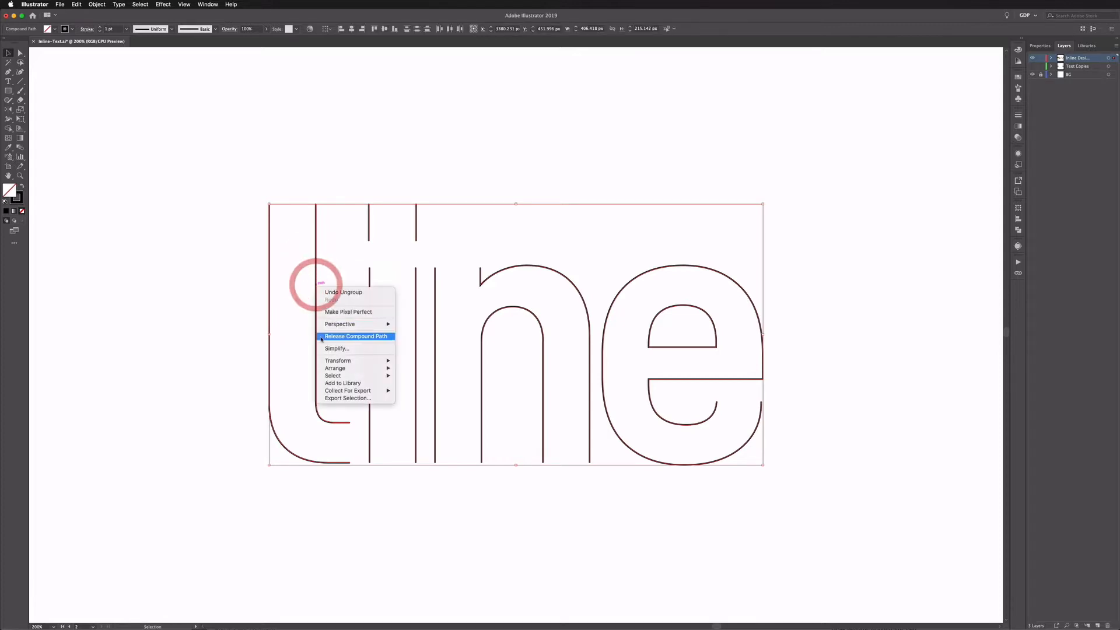
left_click(320, 338)
left_click(199, 219)
- Blend the inner and outer paths of the l to make a middle line between them
left_click(319, 287)
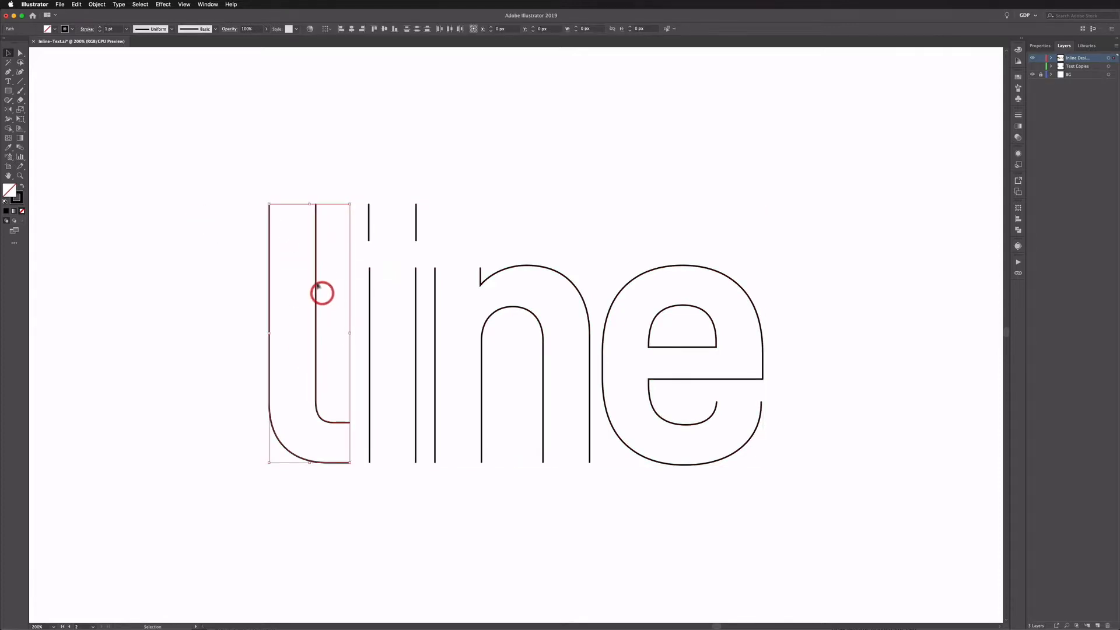
left_click(96, 7)
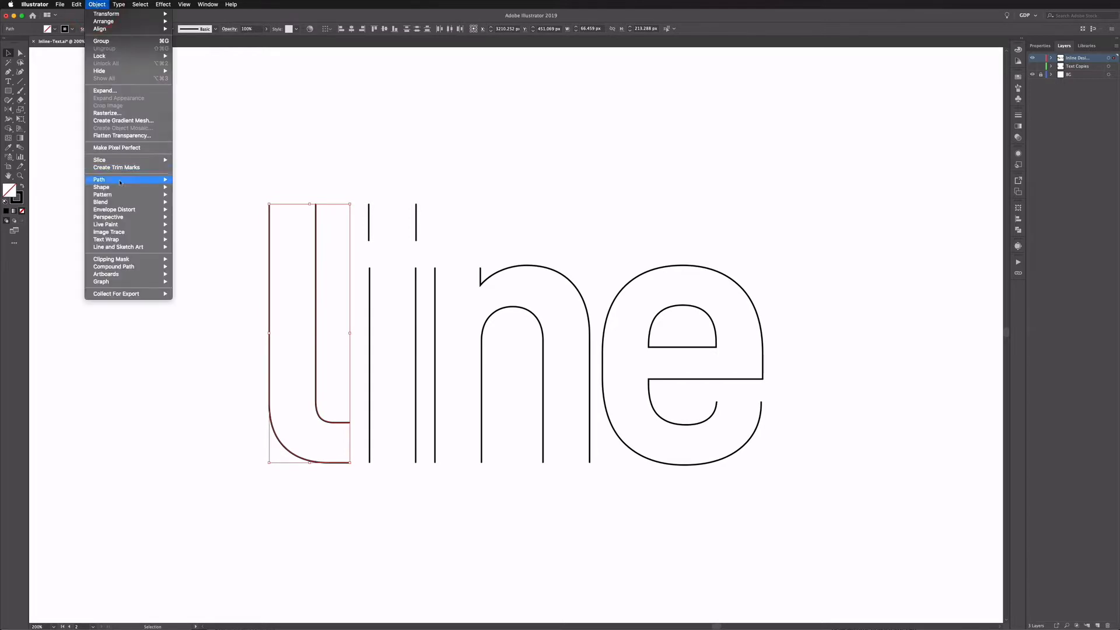
mouse_move(146, 203)
left_click(186, 203)
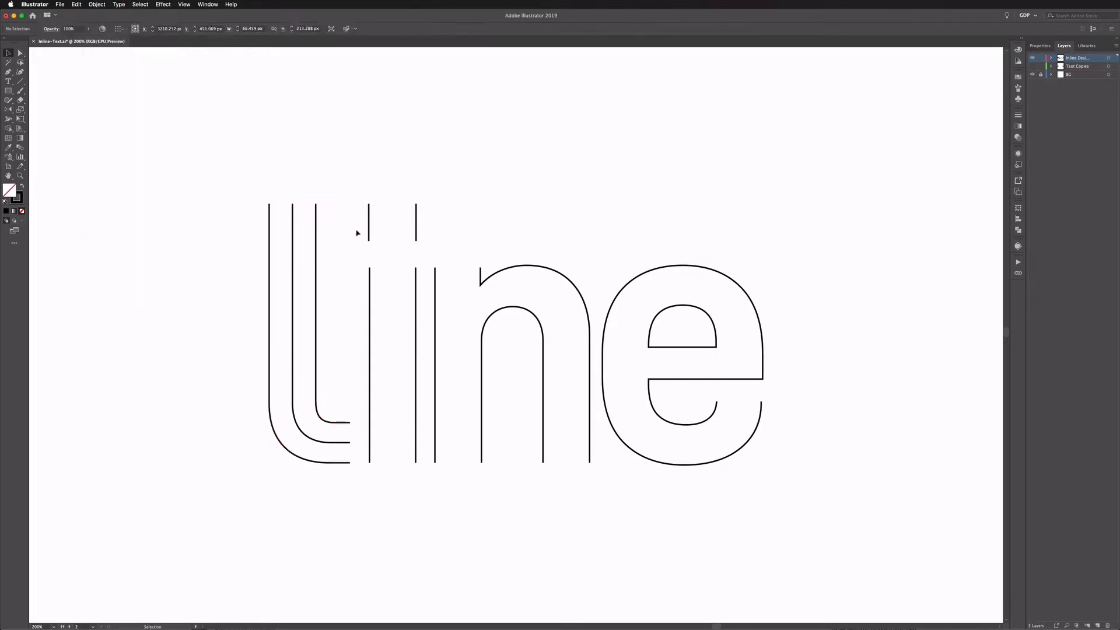
left_click(357, 233)
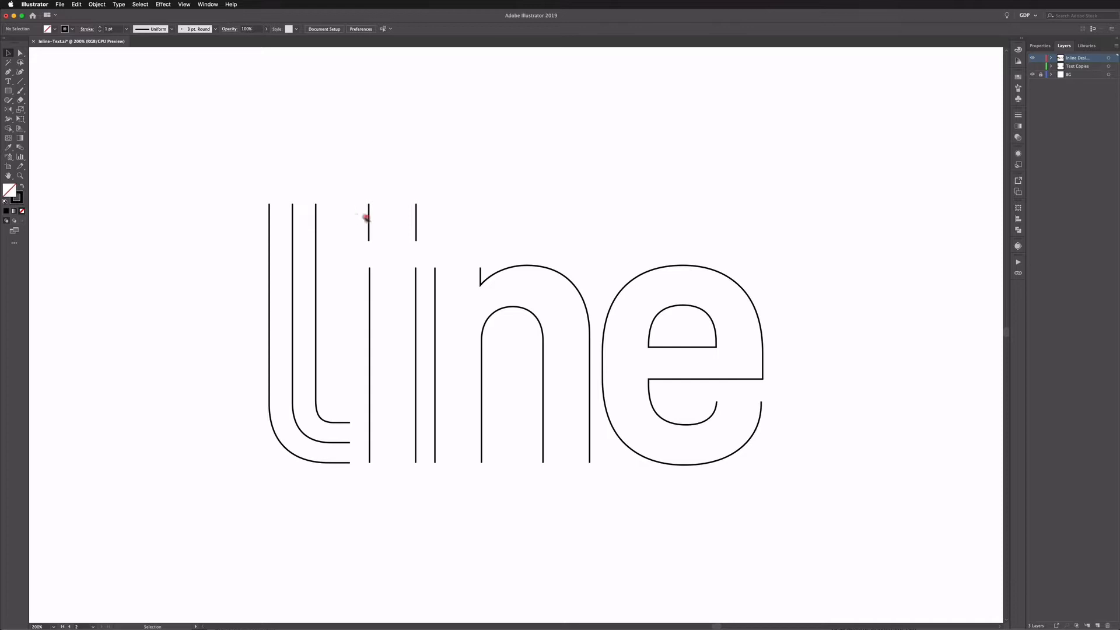
- Try to blend the two side lines of the i's dot
left_click_drag(432, 228, 411, 225)
left_click(97, 4)
mouse_move(135, 202)
left_click(194, 202)
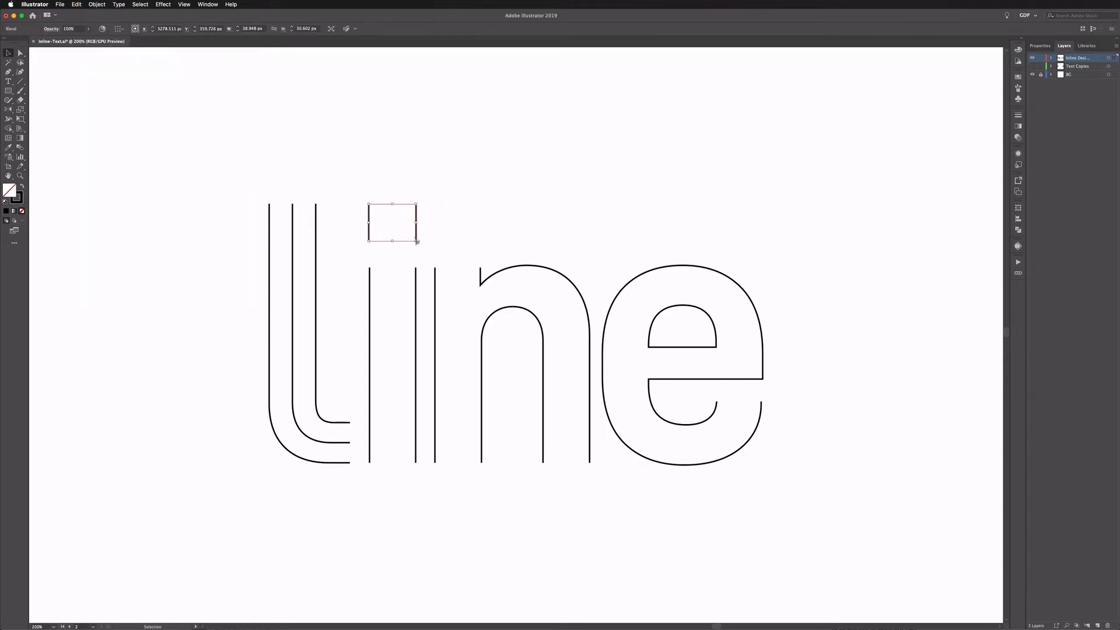
key("a")
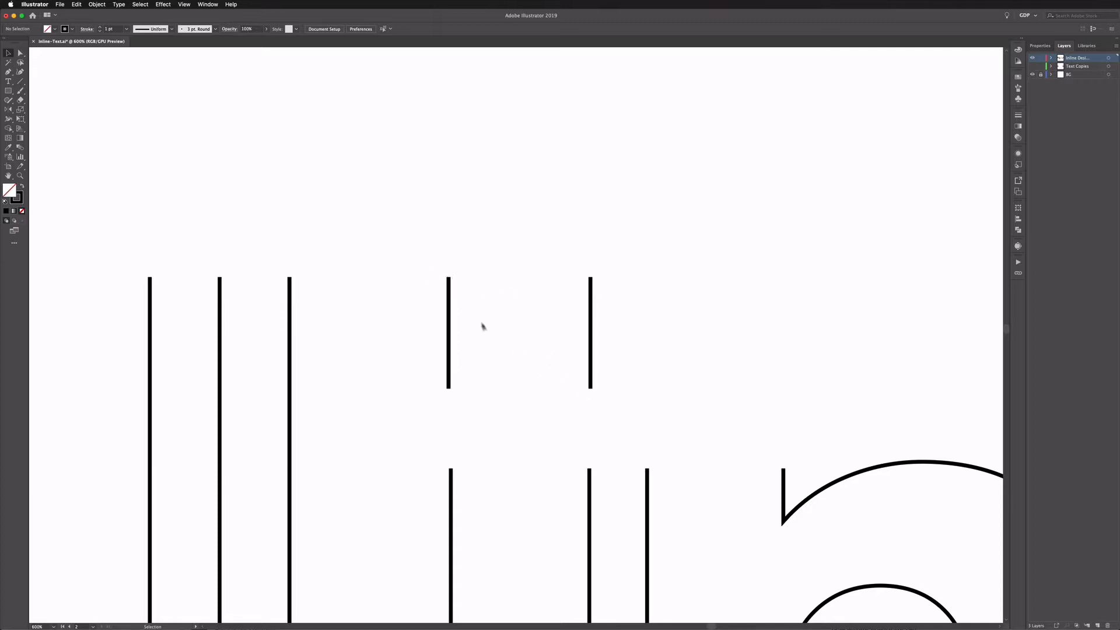
- Flip the right side line of the i's dot vertically to reverse its path direction
left_click(609, 342)
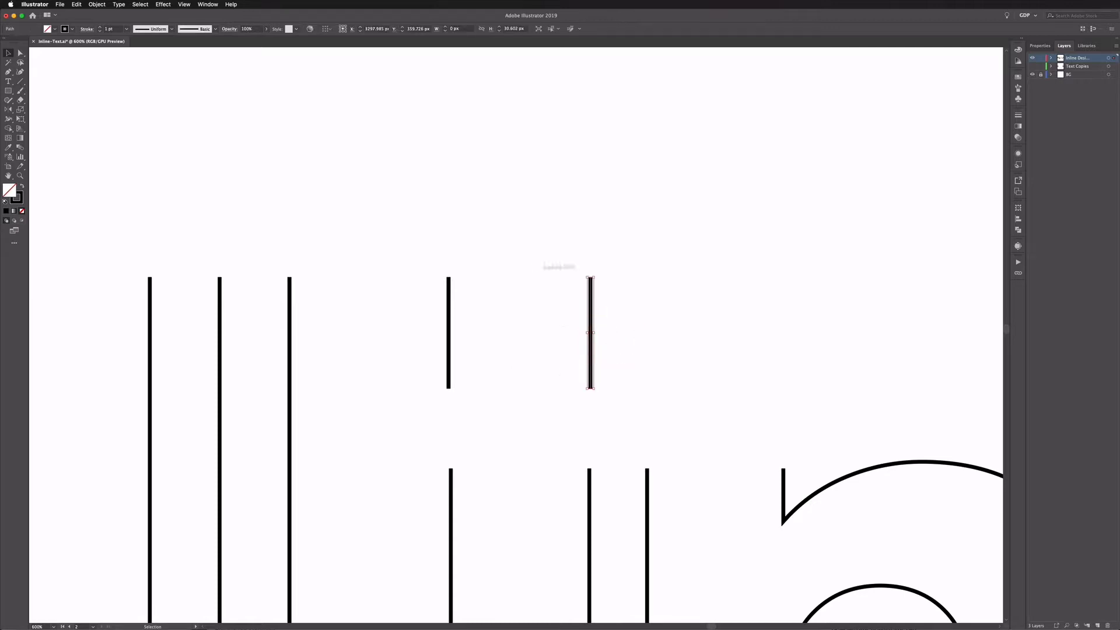
left_click(1045, 47)
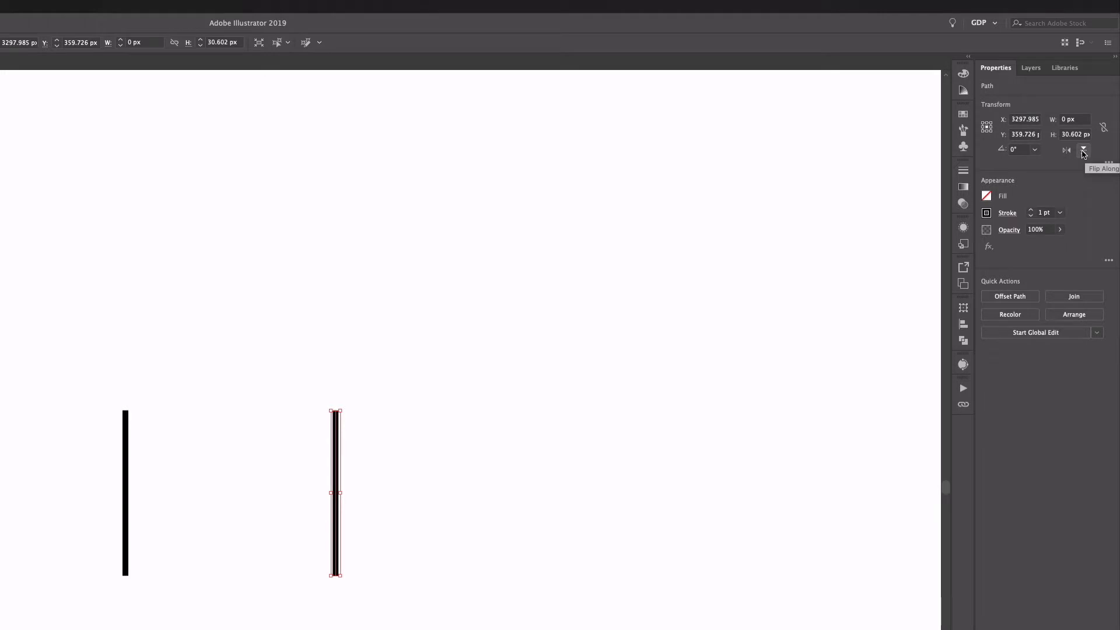
left_click(1084, 152)
left_click(566, 240)
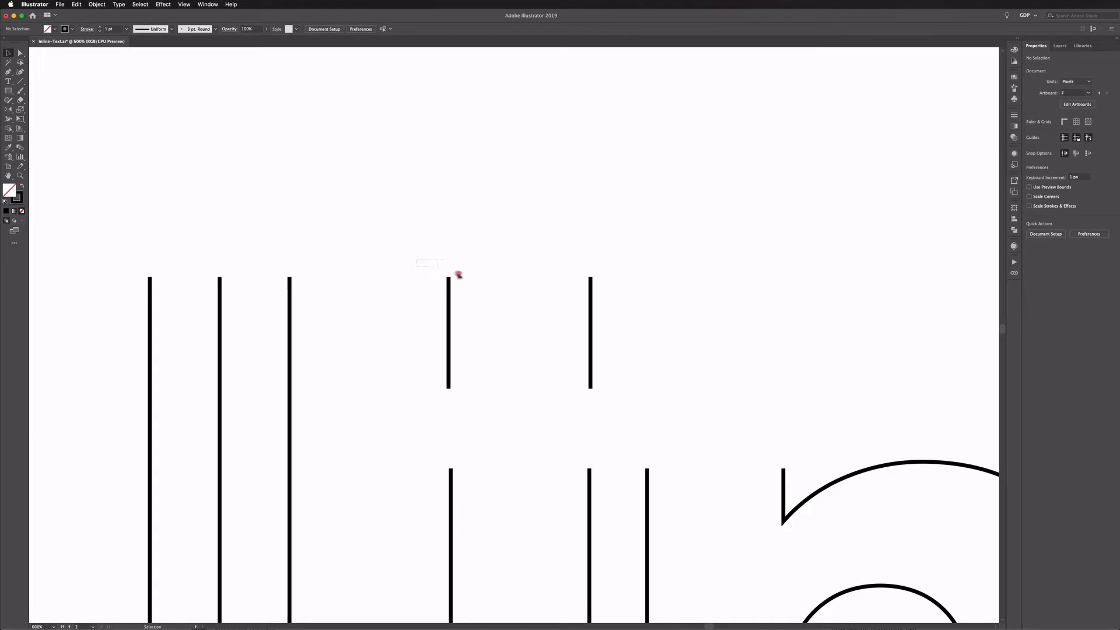
- Blend the left line and the flipped right line of the i's dot
left_click_drag(459, 275, 611, 305)
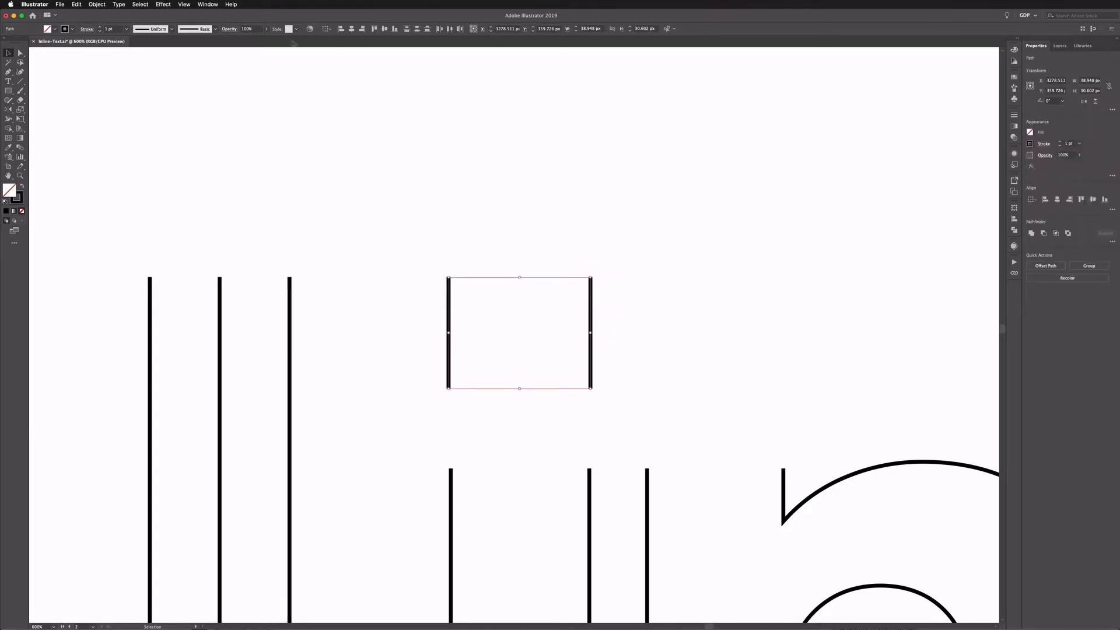
left_click(97, 4)
mouse_move(111, 201)
left_click(189, 201)
left_click(419, 320)
- Flip the right line of the i's stem vertically and blend it with the stem's left line
scroll(419, 320, "down", 10)
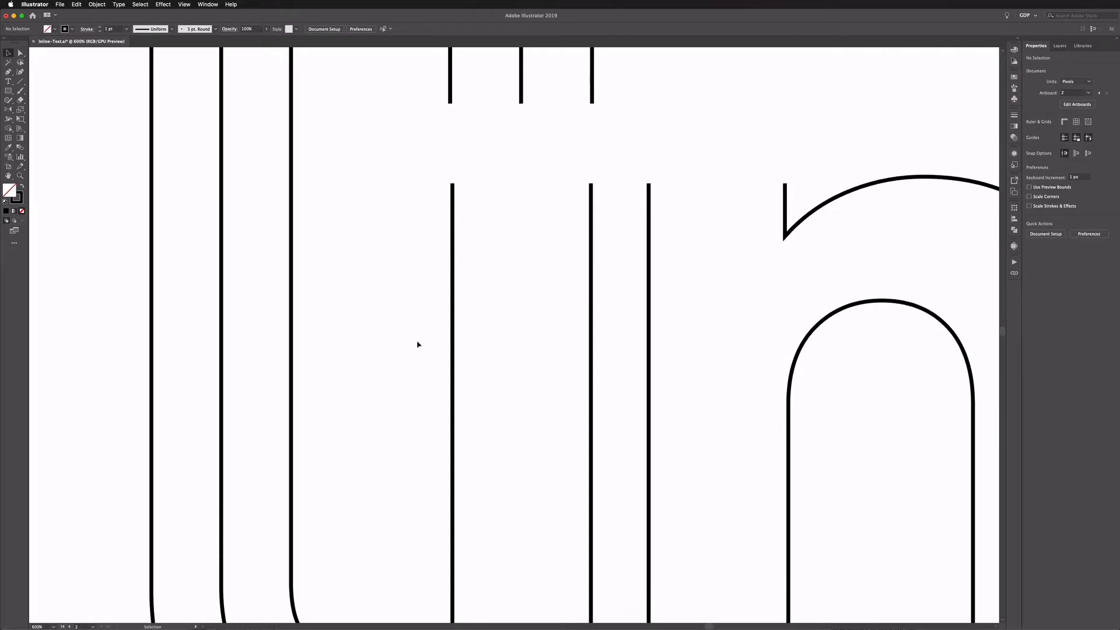
left_click_drag(580, 263, 611, 297)
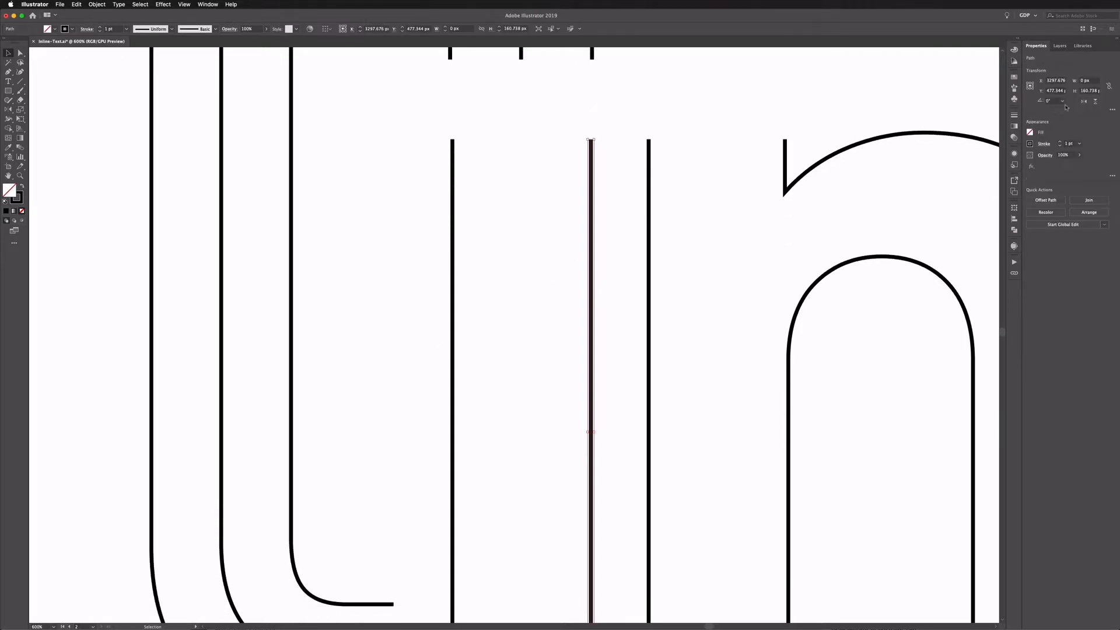
left_click(1095, 102)
left_click(365, 233)
key("super+minus")
key("super+minus")
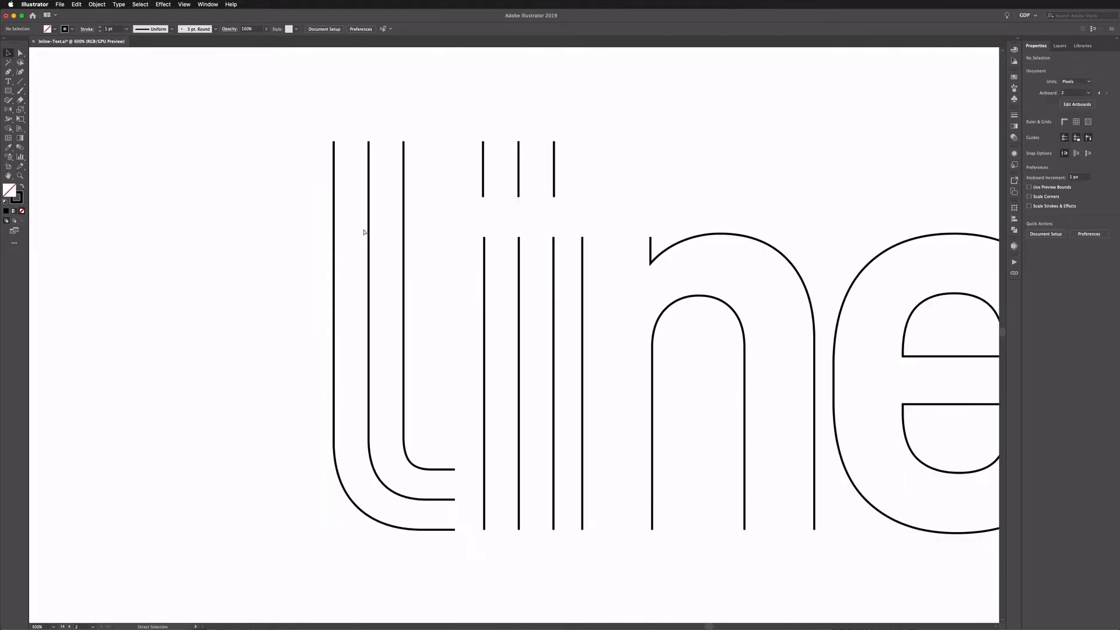
- Duplicate the n's left stem line onto the stem's right edge and top-align the copy with the original
left_click_drag(507, 227, 320, 226)
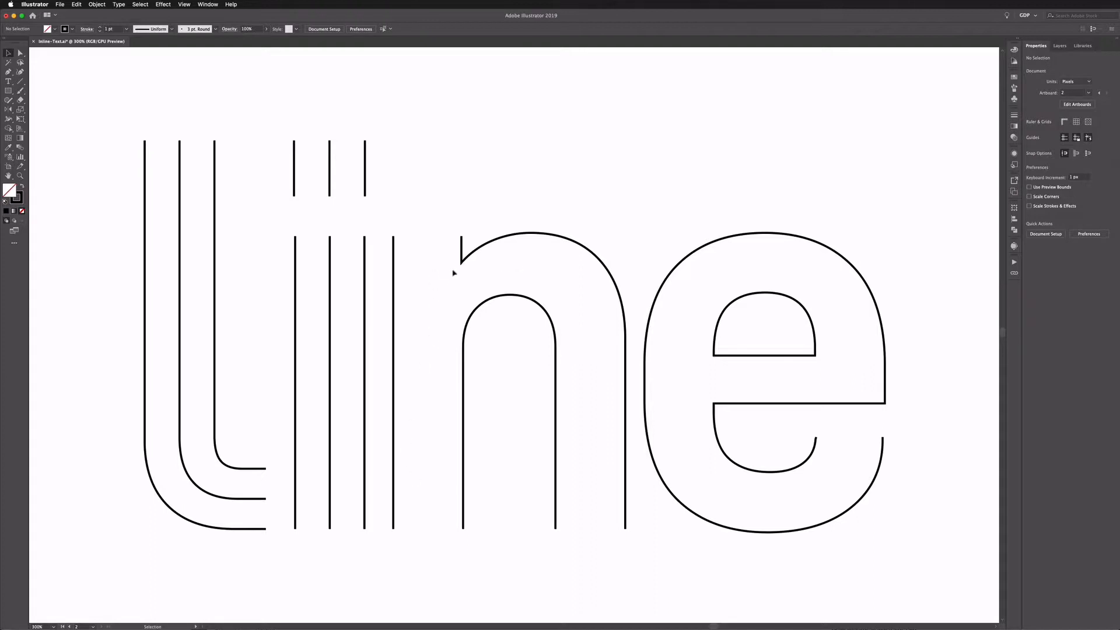
left_click(394, 275)
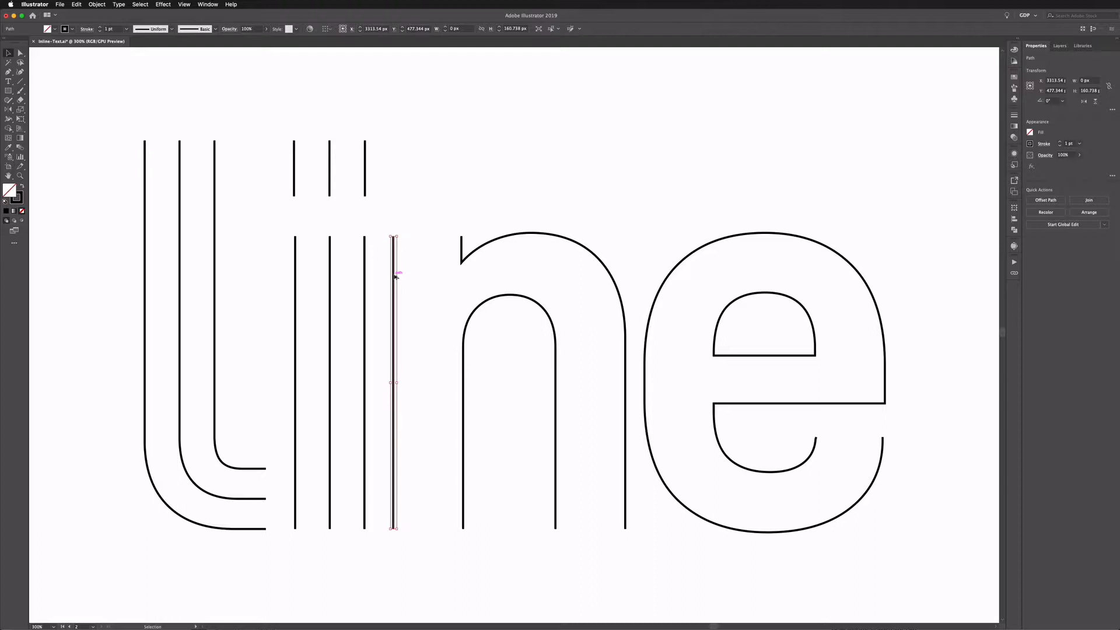
left_click_drag(395, 275, 458, 352)
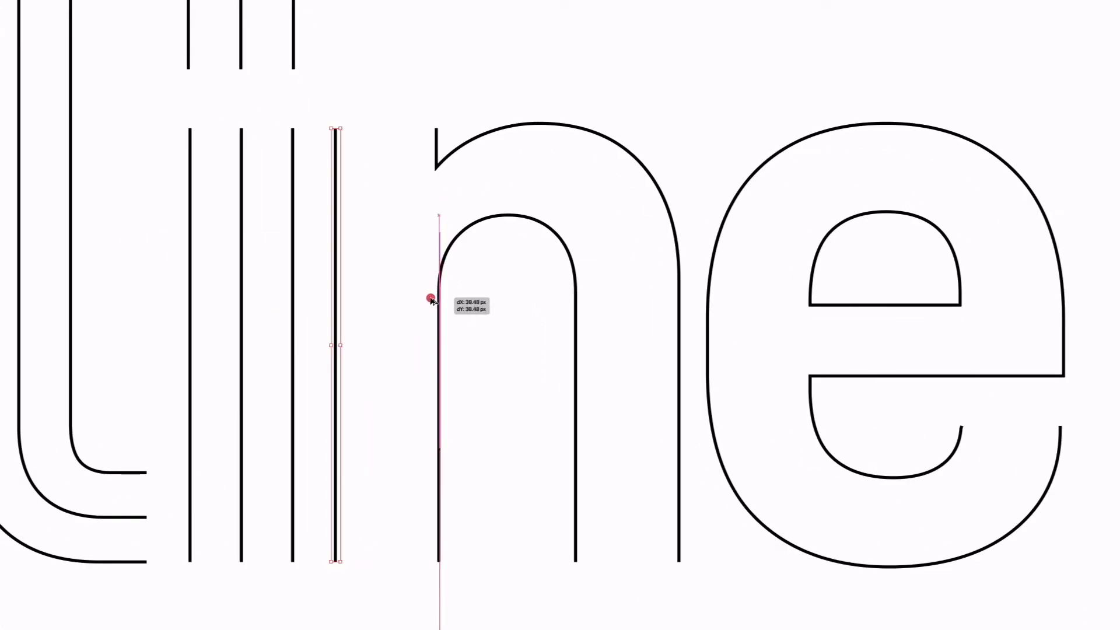
left_click_drag(431, 300, 417, 307)
left_click(337, 199, "shift")
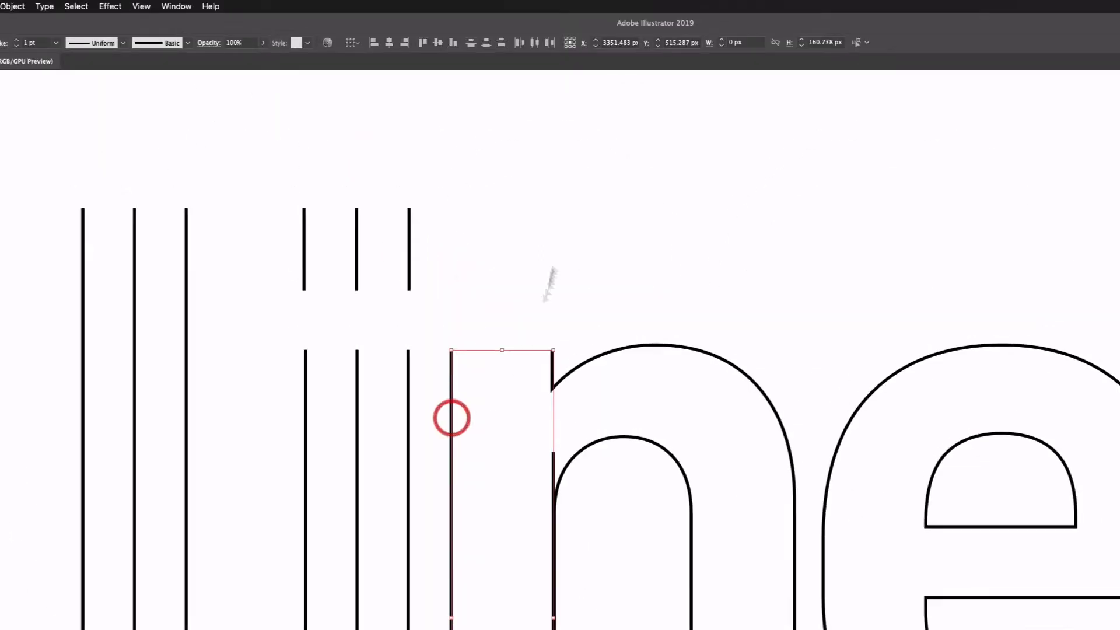
left_click(424, 43)
left_click(466, 158)
- Blend the n's left stem line with its copy on the stem's right edge
left_click(463, 299)
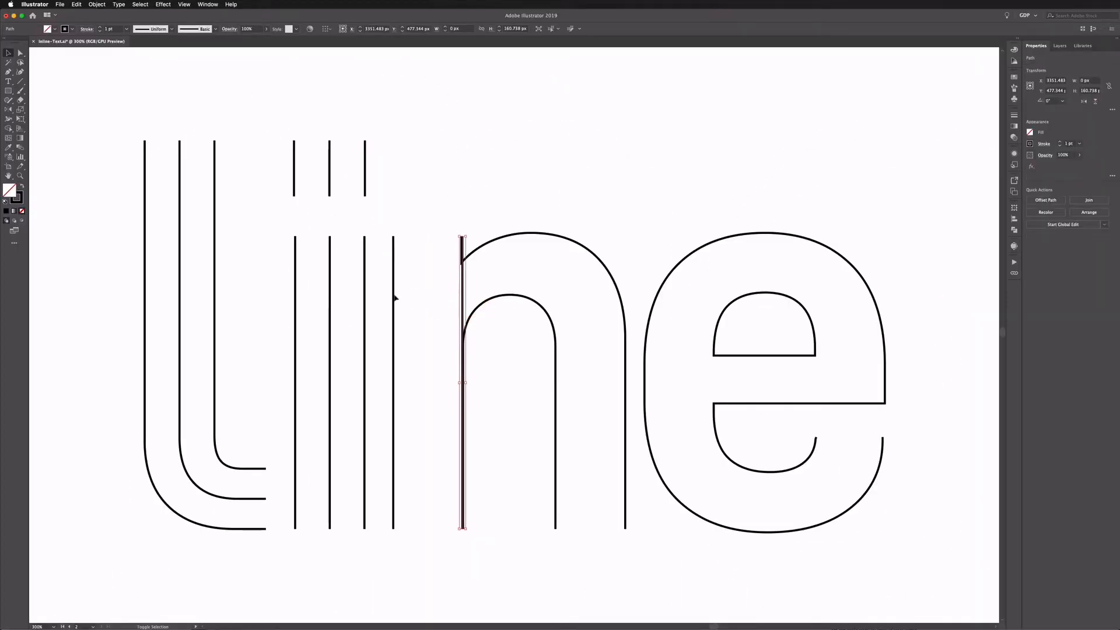
left_click(394, 296, "shift")
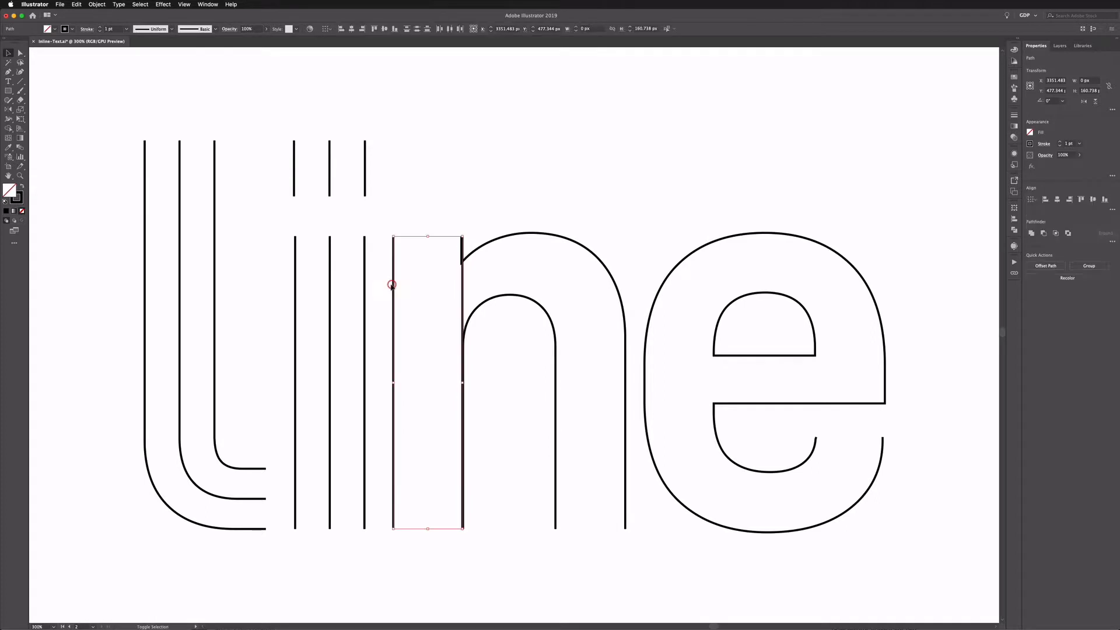
left_click(97, 4)
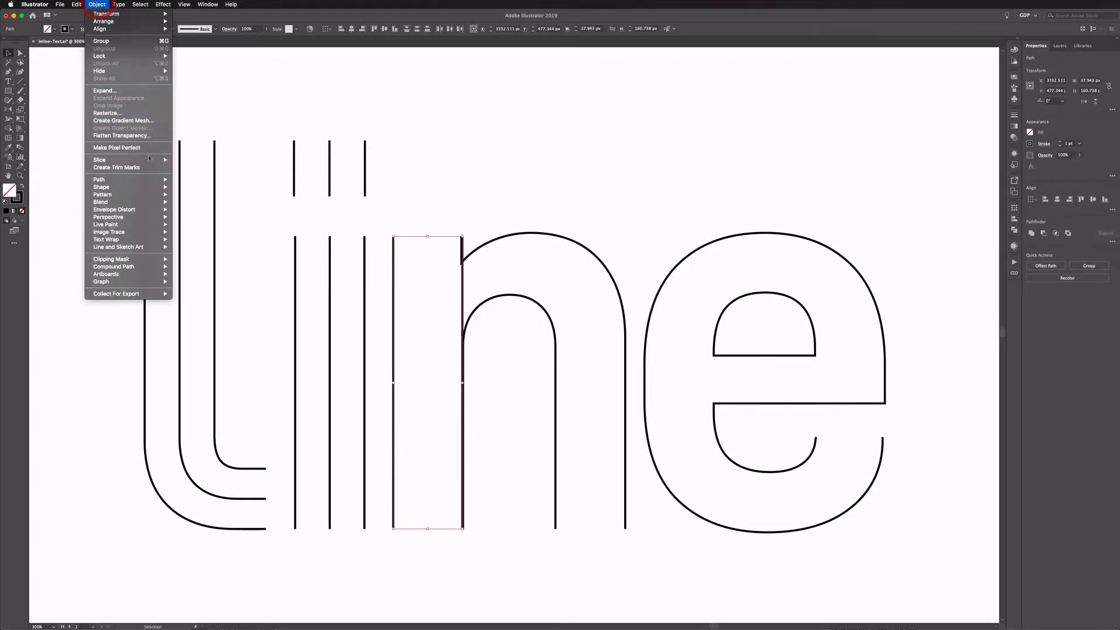
mouse_move(126, 202)
left_click(189, 201)
left_click(575, 206)
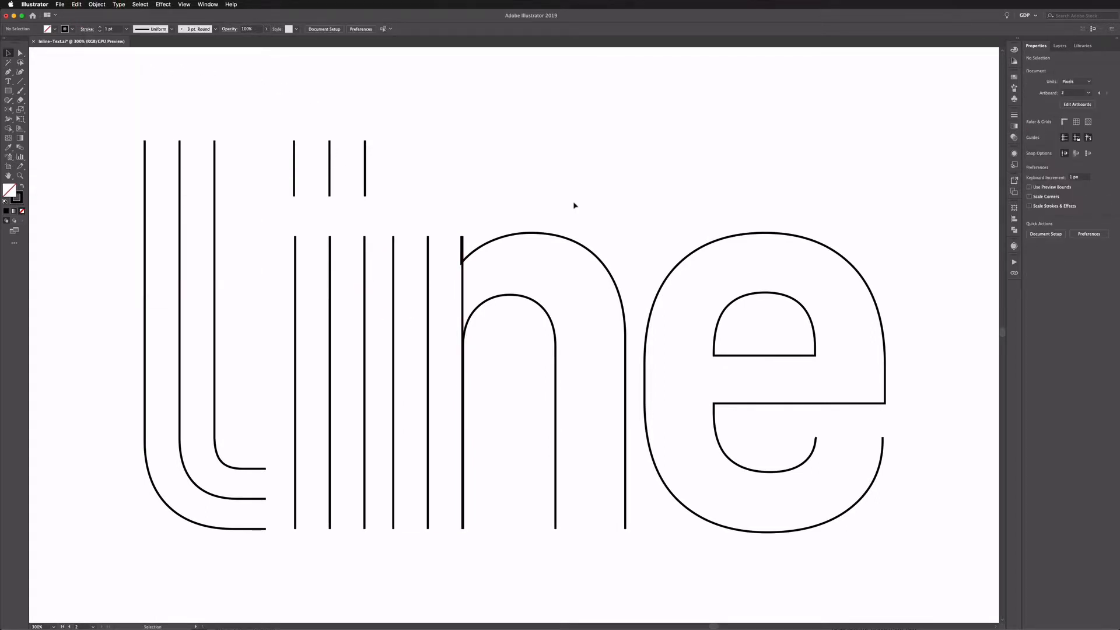
- Blend the outer and inner arch paths of the n
left_click(509, 296)
left_click(97, 5)
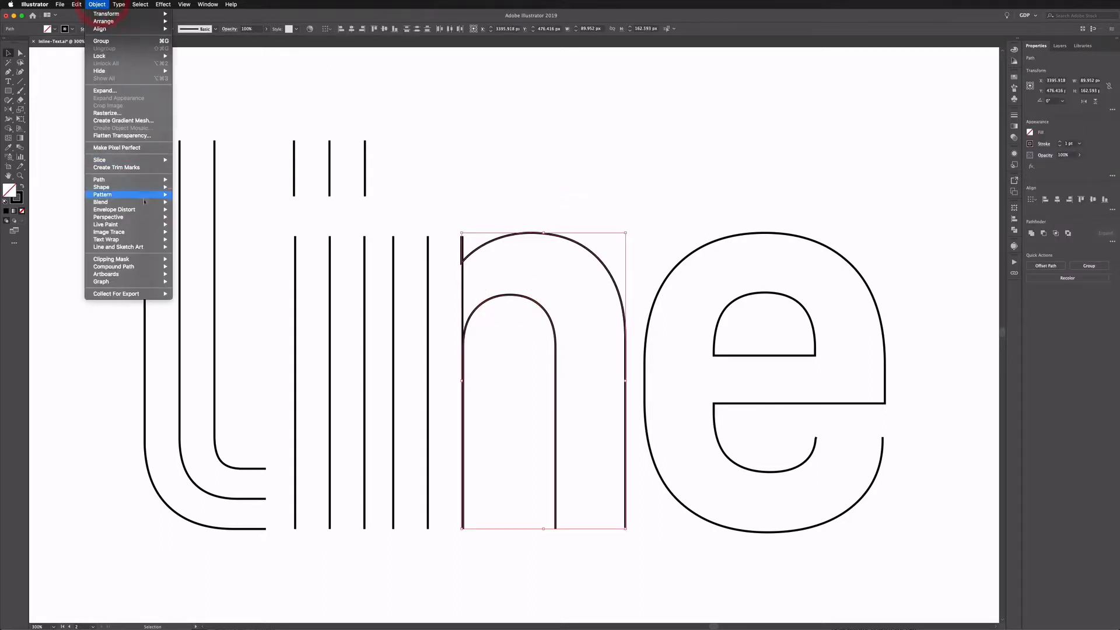
left_click(175, 203)
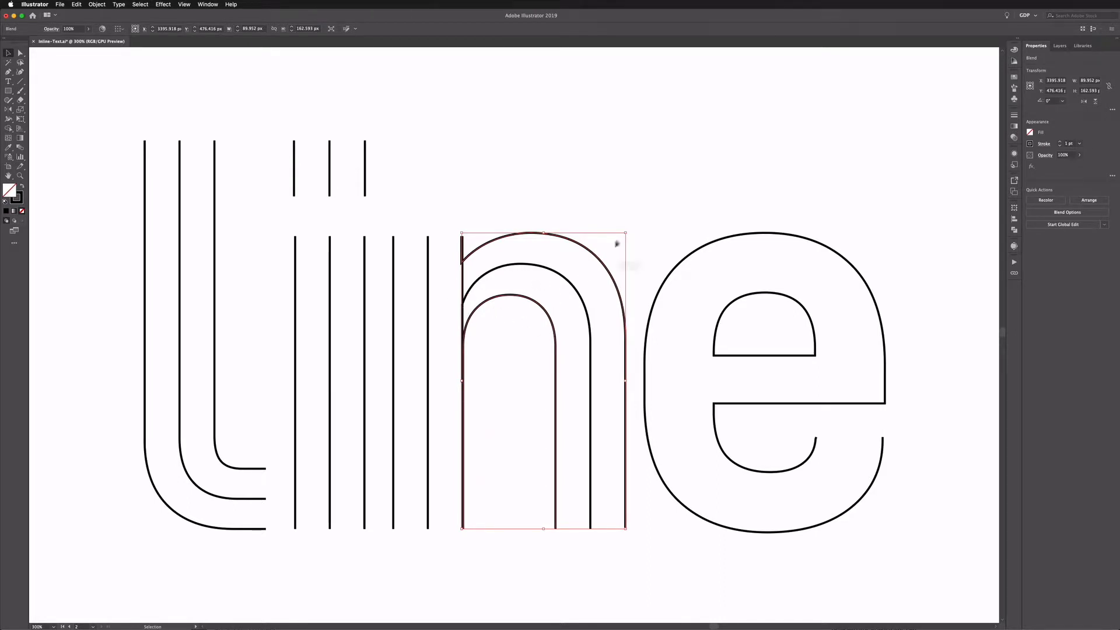
left_click(674, 217)
- Draw a horizontal line segment from the left end of the e's lower crossbar edge to its outer left edge
left_click_drag(631, 210, 424, 249)
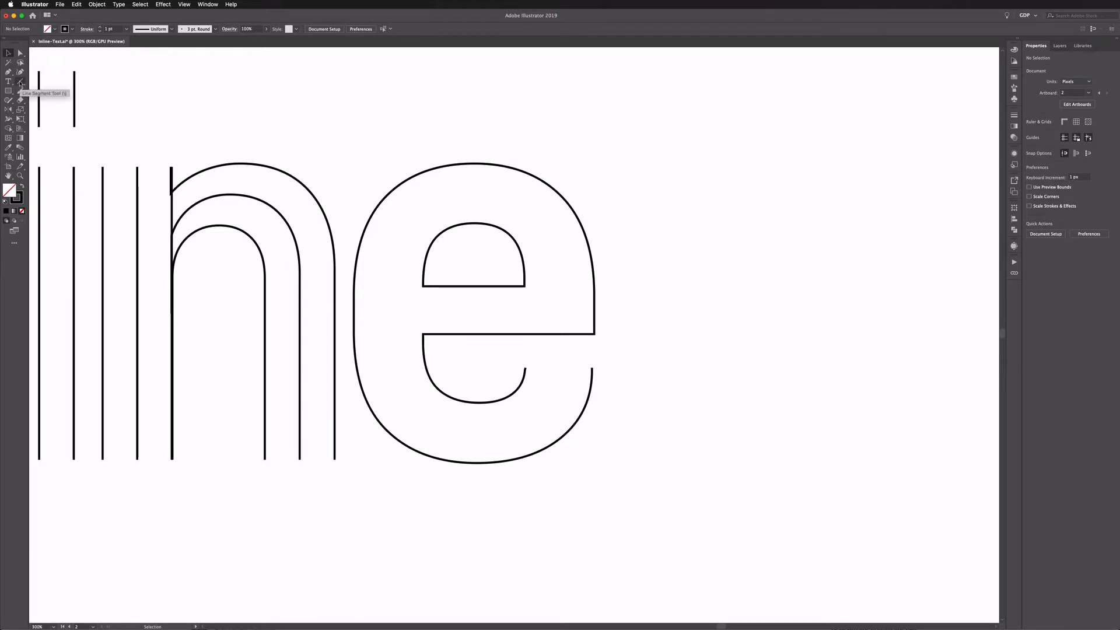
left_click(20, 82)
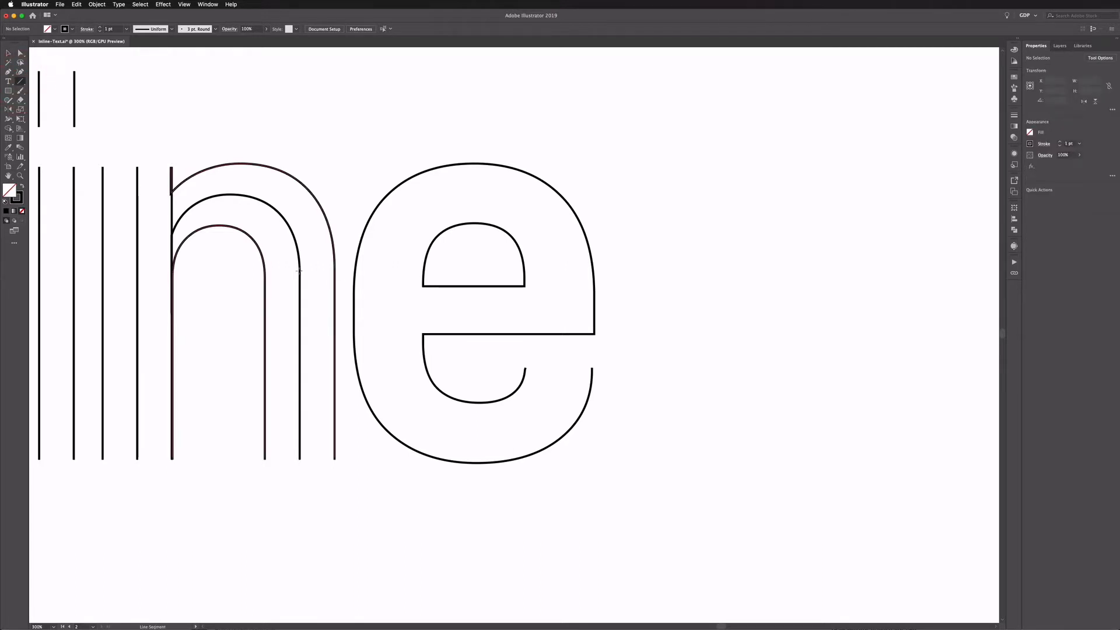
left_click_drag(422, 334, 353, 333)
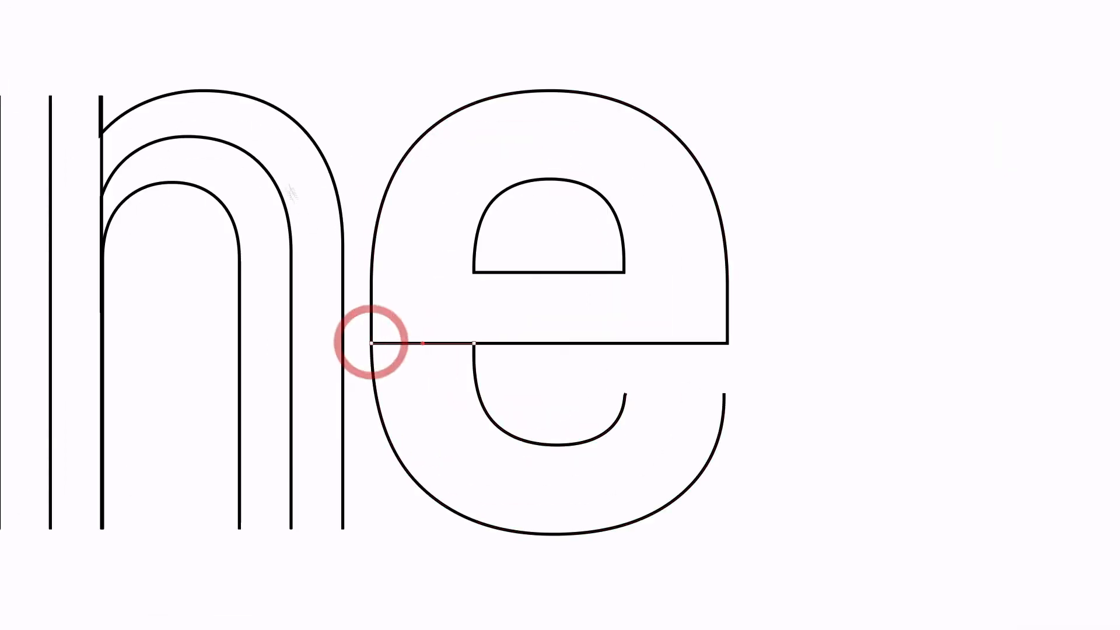
- Merge the upper region of the e above the dividing line with the Shape Builder tool
key("v")
left_click_drag(396, 117, 589, 413)
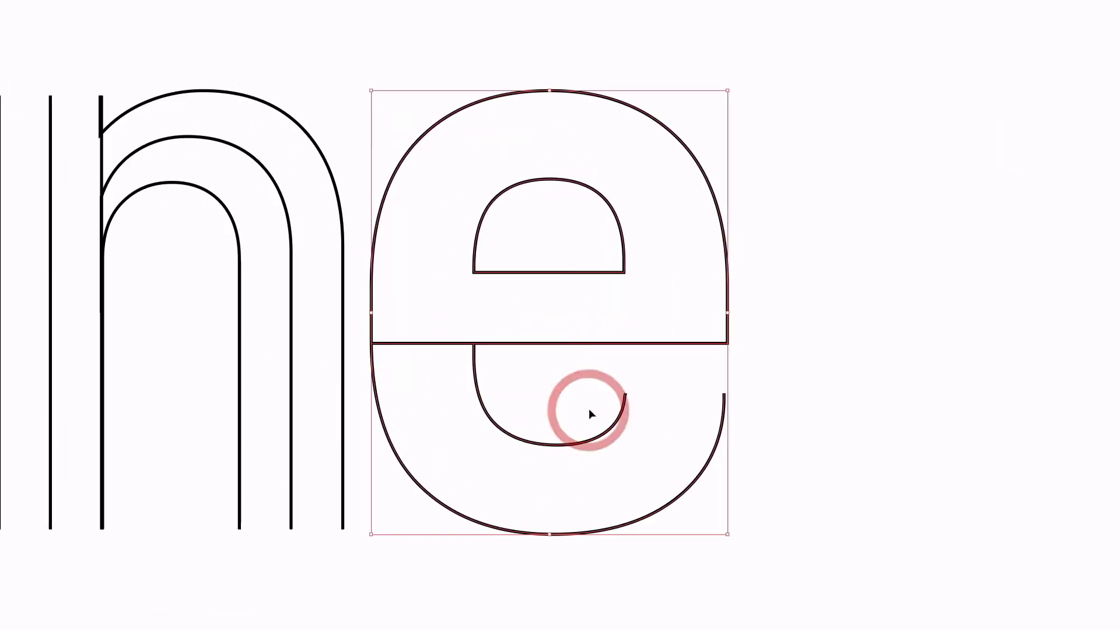
key("shift+m")
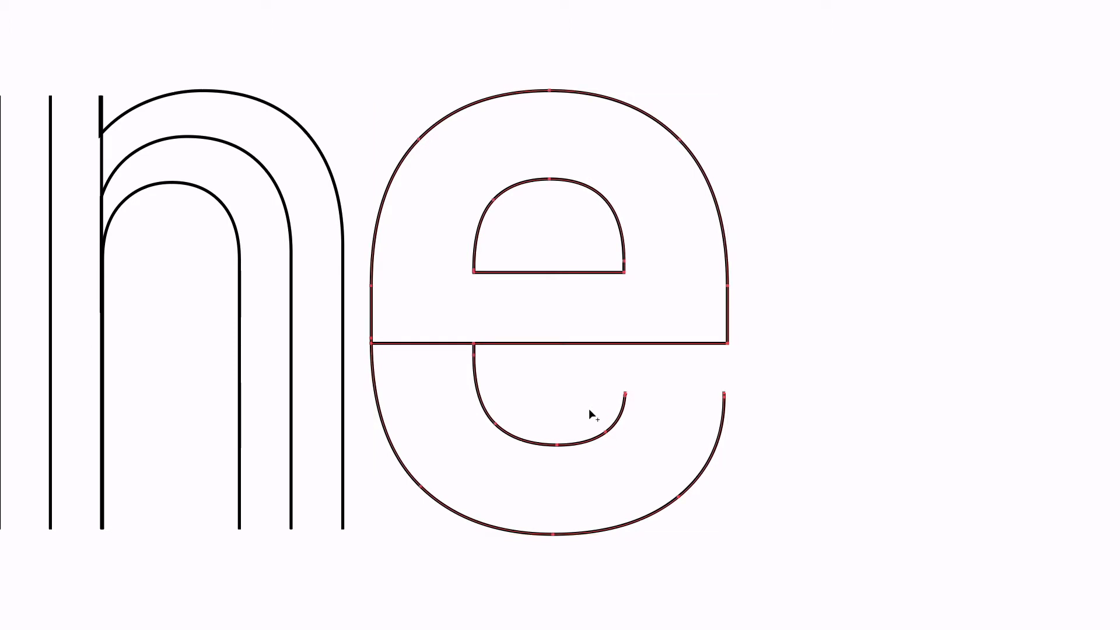
left_click(445, 296)
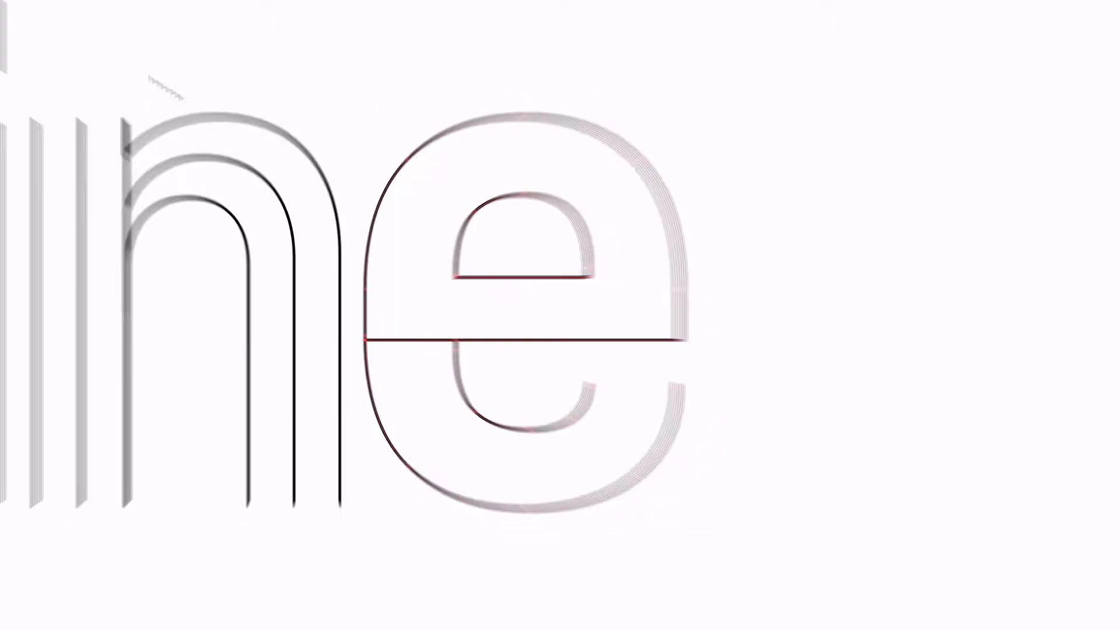
- Release the compound path of the e's upper part and select its outer and inner shapes
left_click(8, 53)
right_click(523, 92)
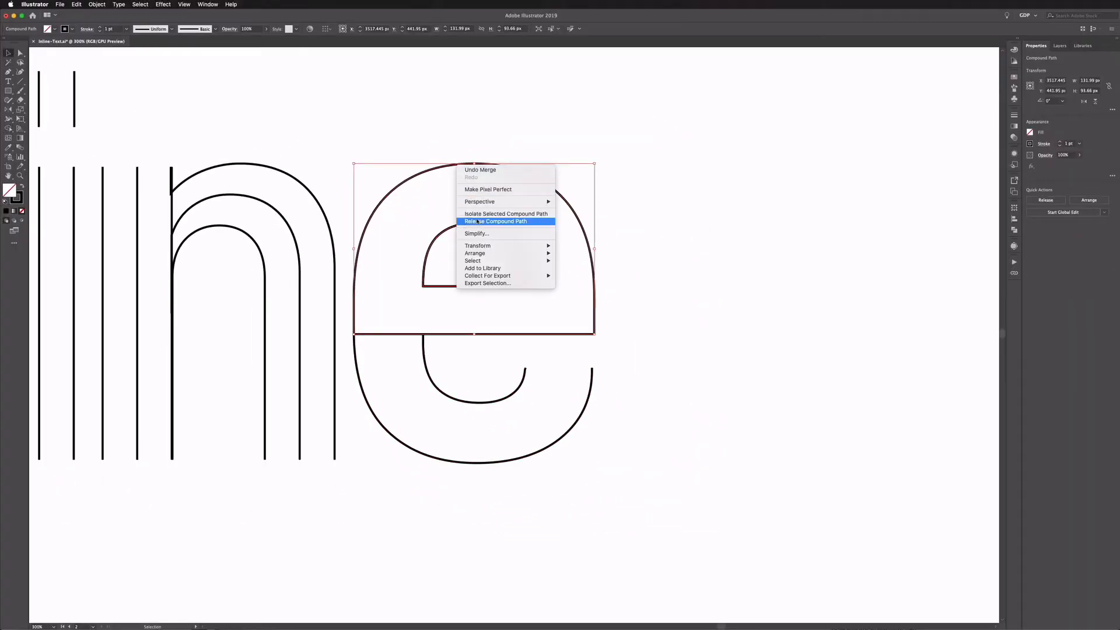
left_click(478, 222)
left_click_drag(456, 135, 485, 239)
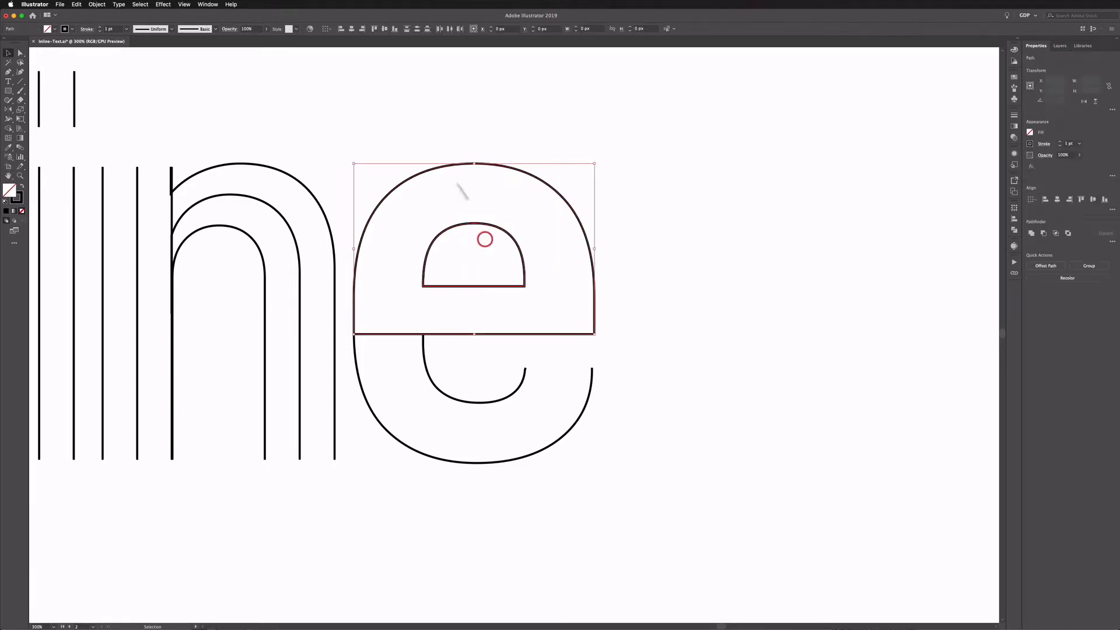
- Blend the outer and inner shapes of the e's upper part, and blend the outer and inner curves of its lower part
left_click(95, 5)
mouse_move(140, 202)
left_click(177, 202)
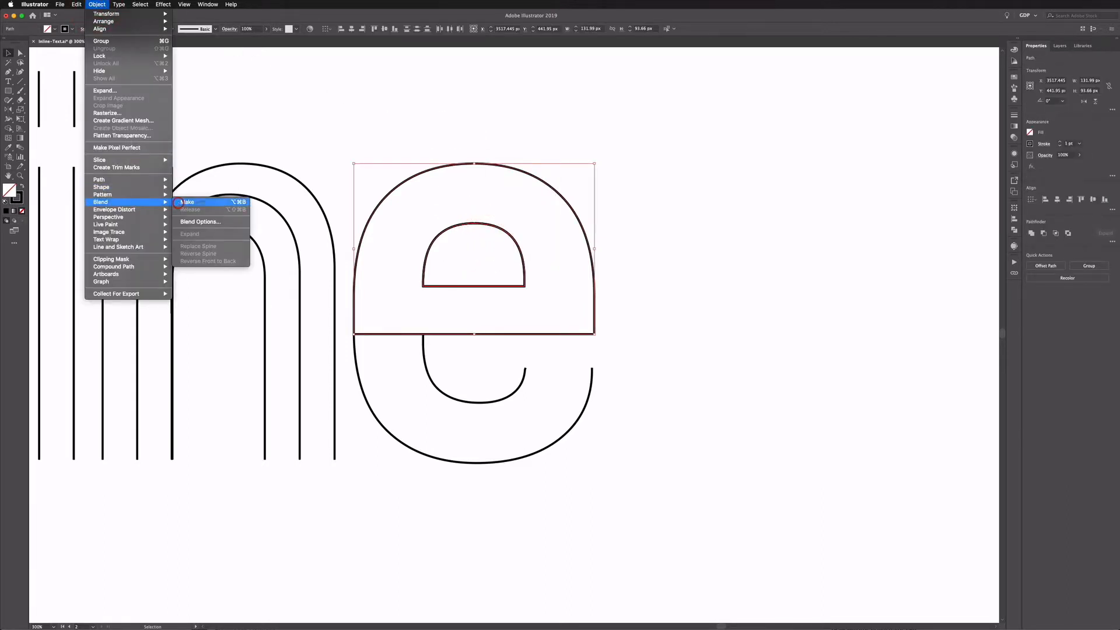
left_click(384, 456)
left_click(98, 4)
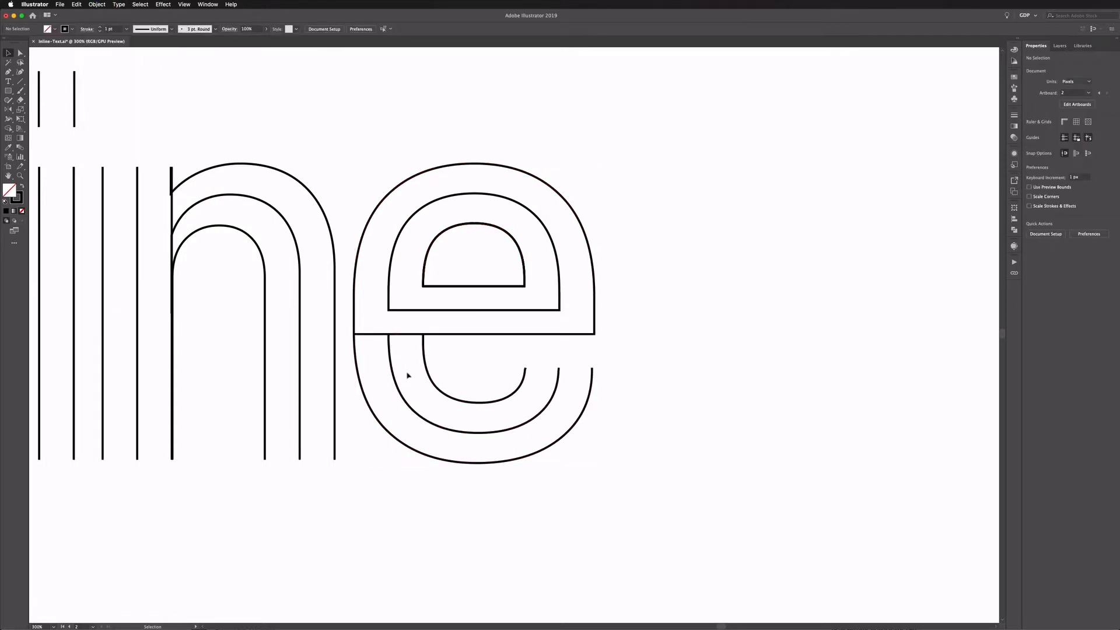
- Select the whole "line" lettering, expand its objects, fills and strokes, and ungroup the result
key("super+minus")
key("super+minus")
left_click_drag(172, 183, 568, 397)
left_click(97, 4)
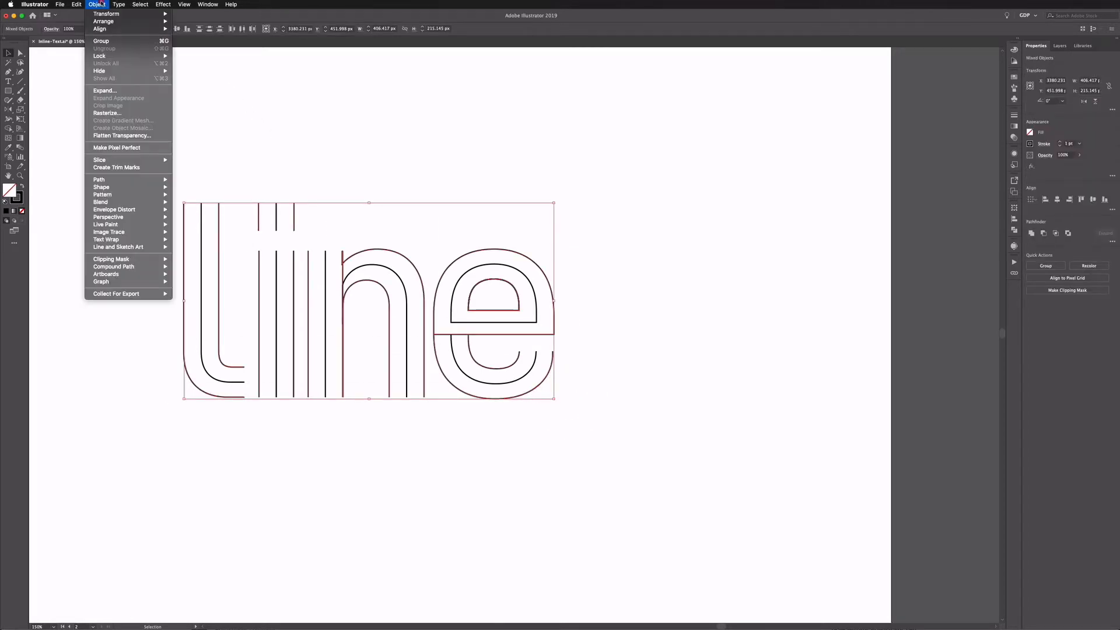
left_click(105, 90)
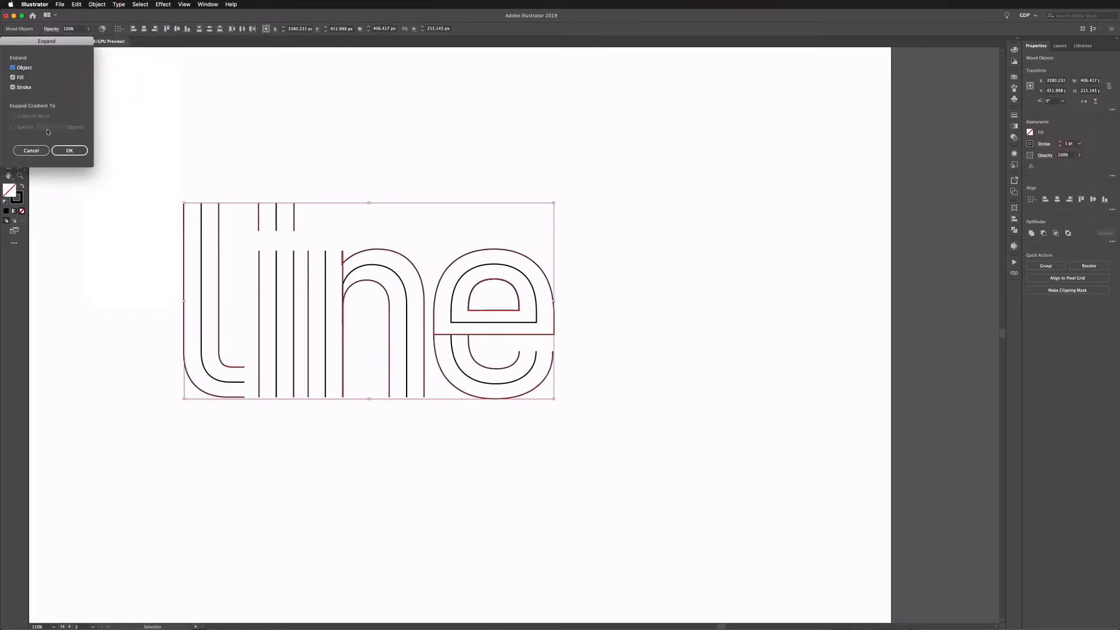
left_click(69, 150)
right_click(201, 236)
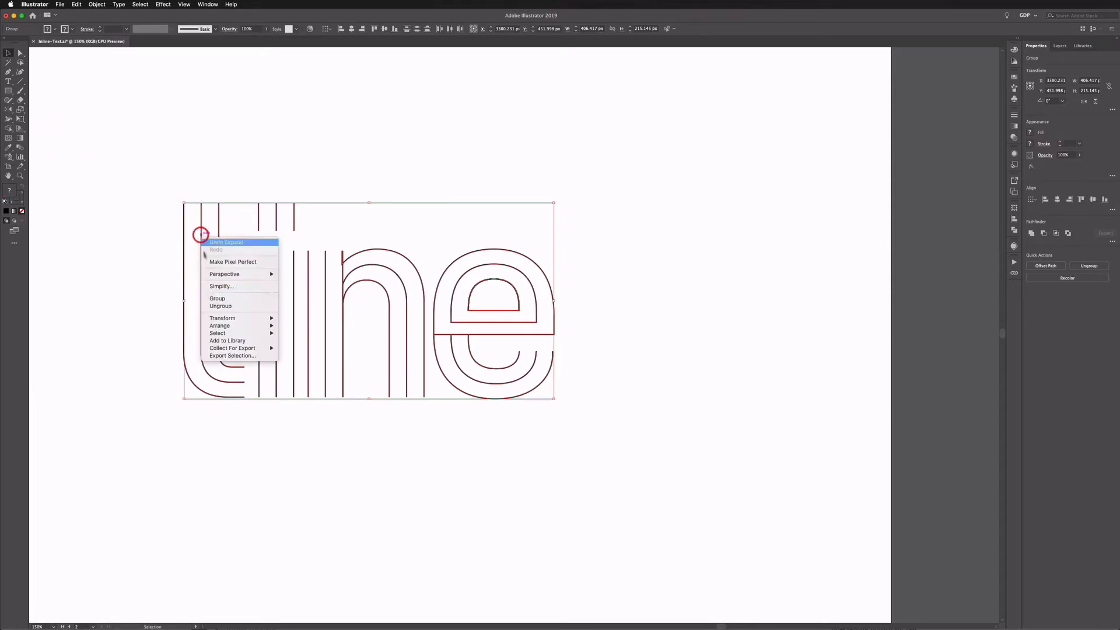
left_click(215, 306)
left_click(166, 244)
- Delete the outer and inner paths of the l, i and n, keeping only their middle lines
left_click(184, 253)
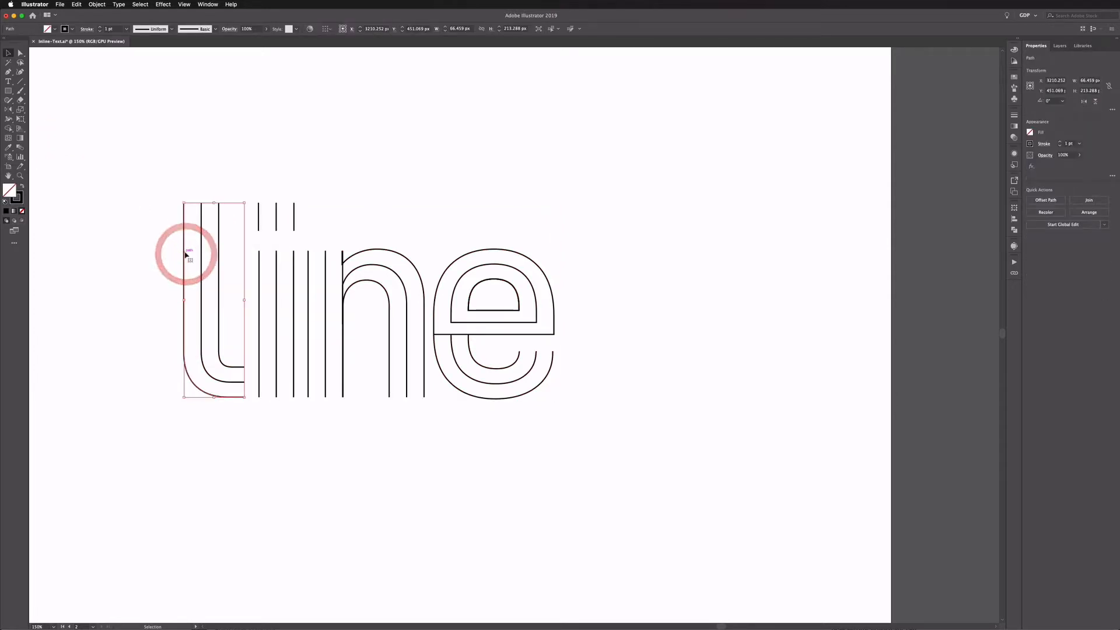
key("Delete")
left_click(222, 251)
key("Delete")
left_click_drag(248, 222, 262, 264)
key("Delete")
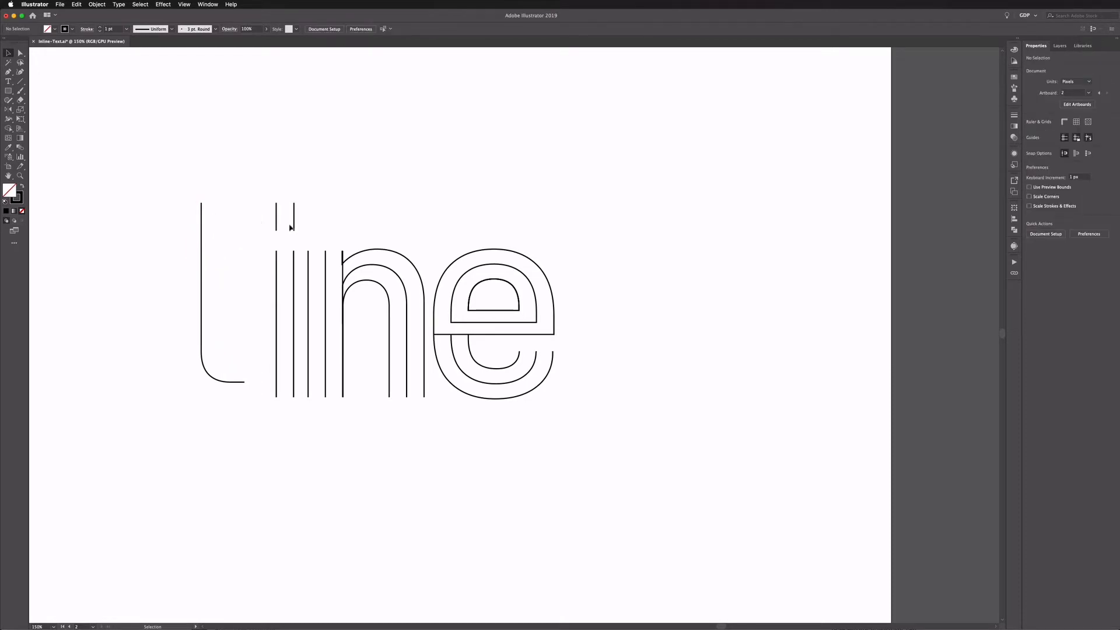
left_click_drag(288, 225, 298, 260)
key("Delete")
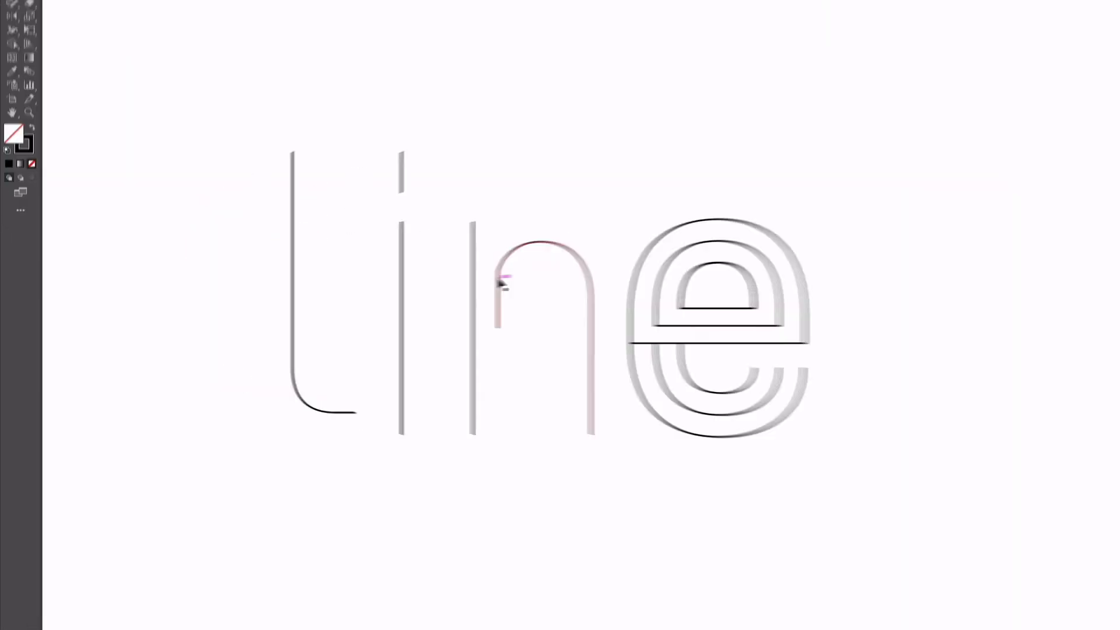
- Remove the short vertical segment at the left end of the n's middle arch, leaving the open curve
left_click(344, 291)
key("ctrl+equal")
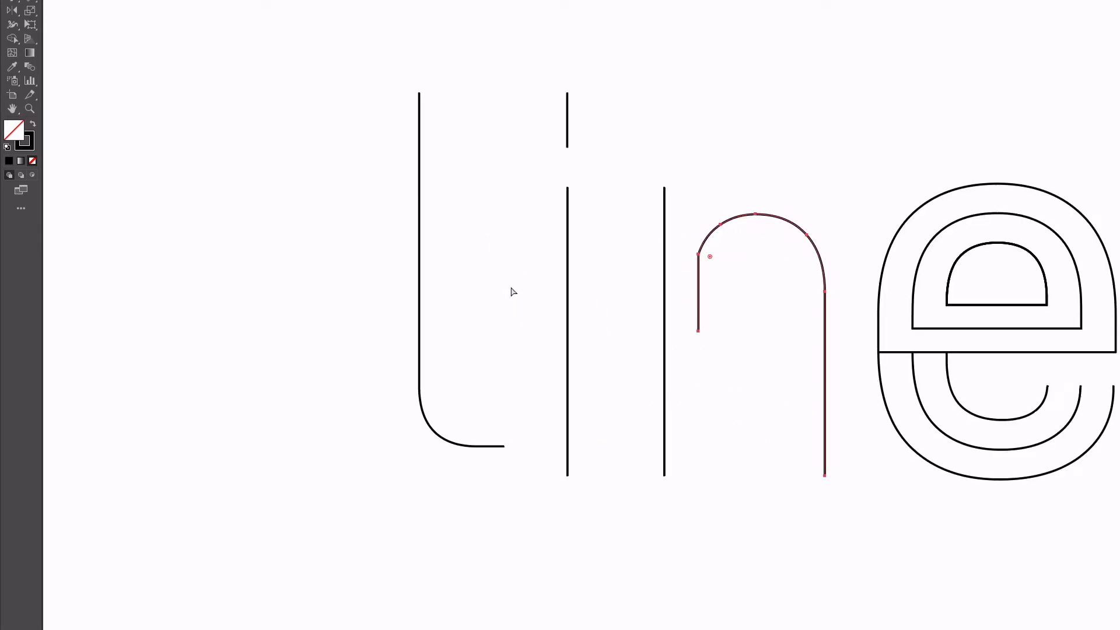
key("a")
left_click_drag(682, 336, 656, 316)
key("Delete")
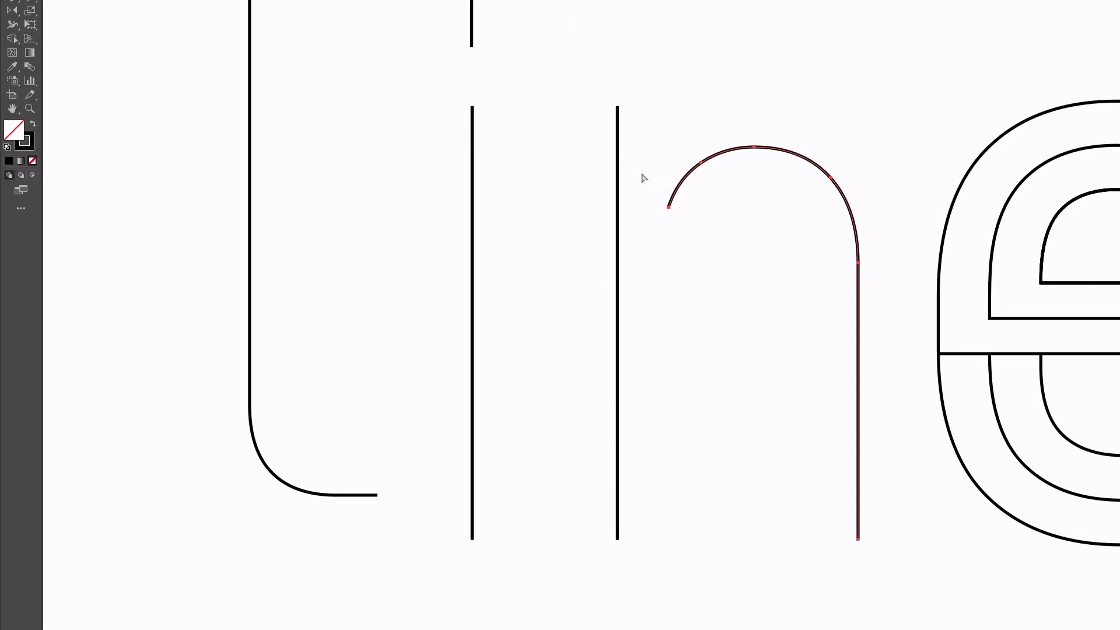
scroll(660, 187, "up", 3)
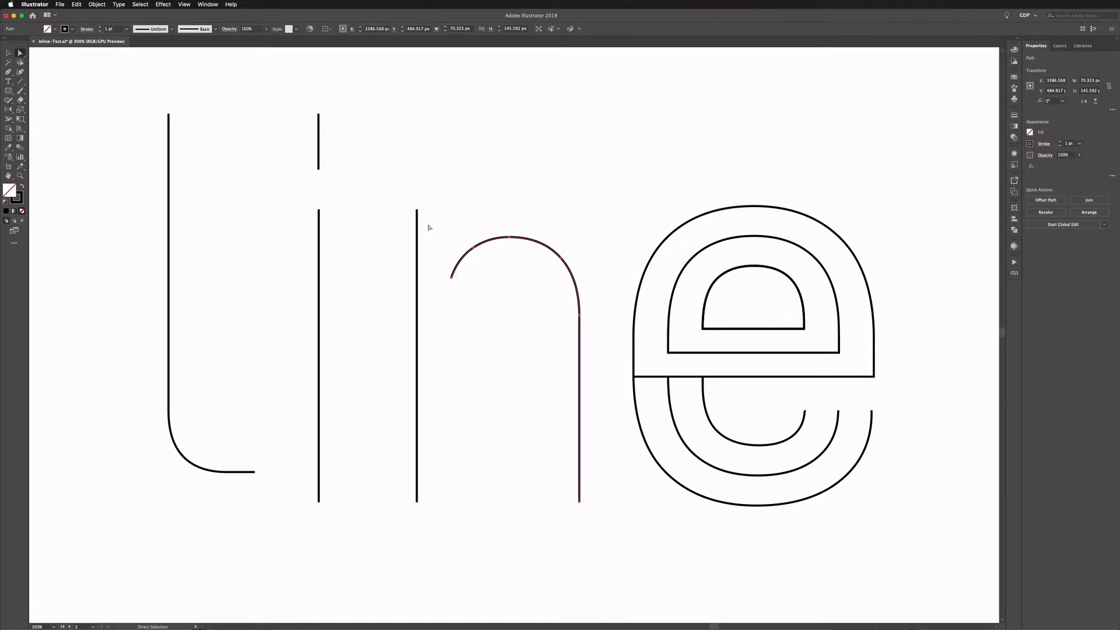
- Delete the outer and inner paths of the e, keeping only its middle lines
left_click(9, 53)
left_click(553, 157)
scroll(642, 175, "right", 5)
scroll(642, 175, "down", 1)
left_click(531, 180)
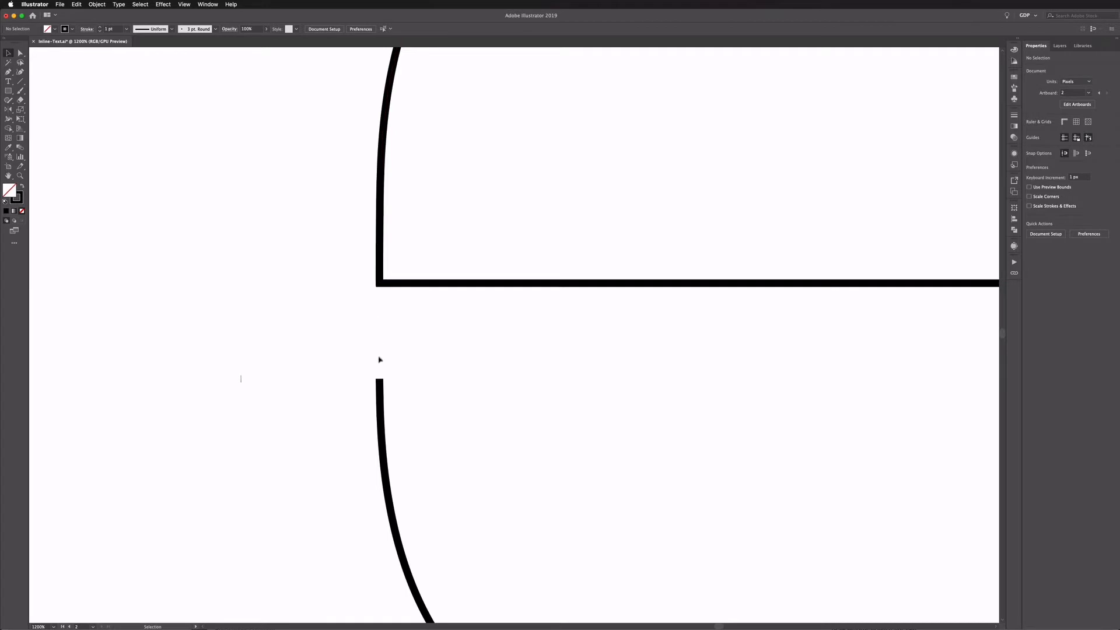
- Draw a vertical line segment bridging the gap between the upper and lower middle paths on the e's left side
left_click(20, 82)
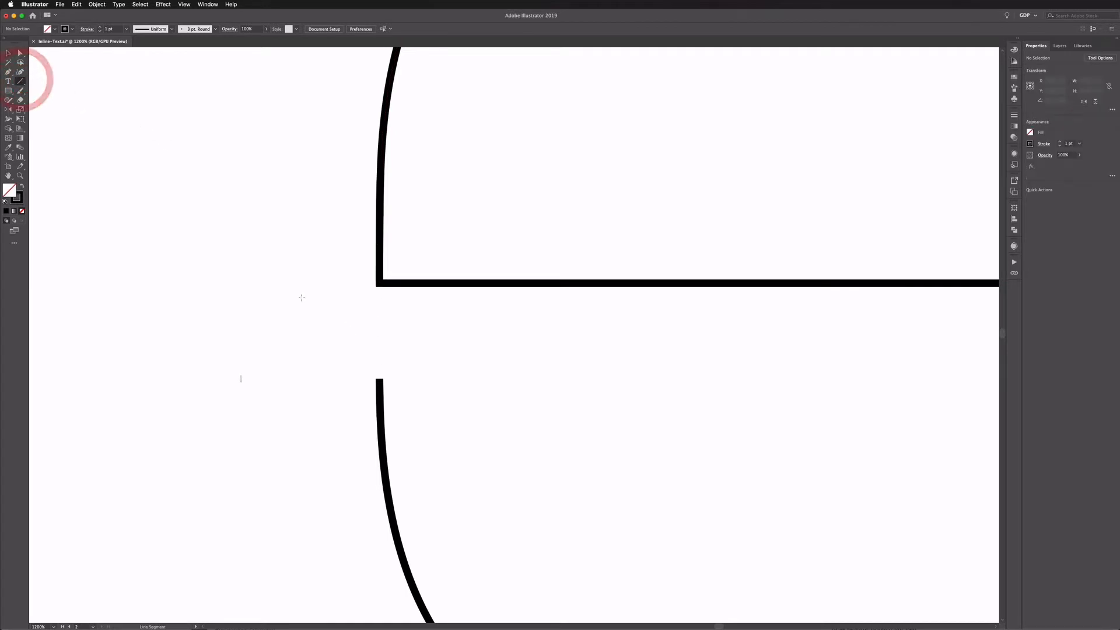
left_click_drag(381, 380, 380, 283)
key("v")
key("super+shift+a")
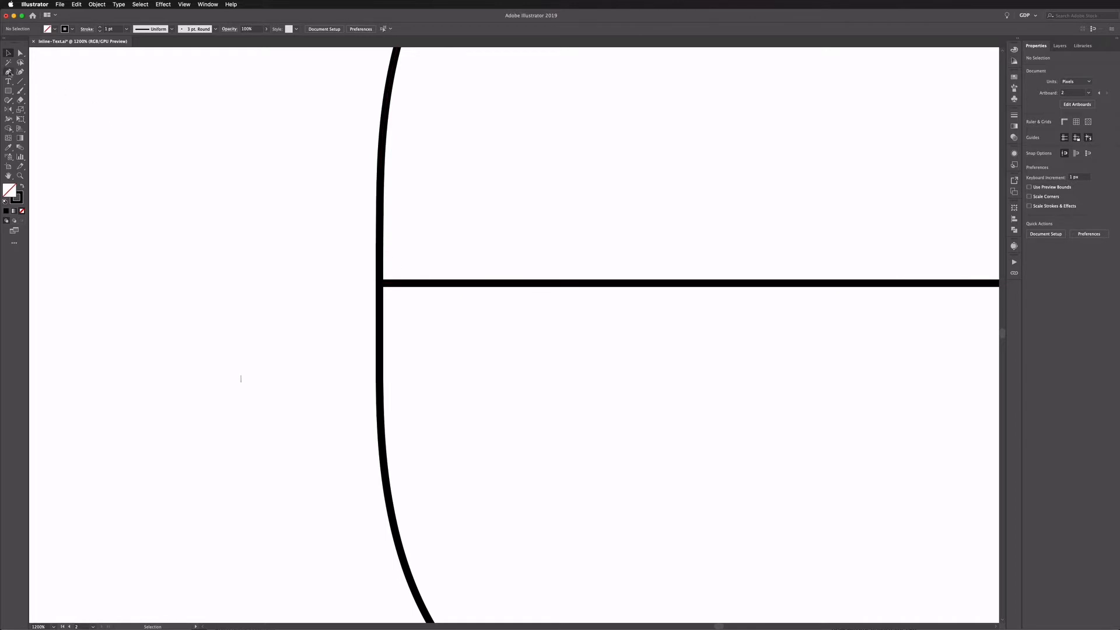
- Add an anchor point near the left end of the e's crossbar and delete the segment connecting it to the left side
left_click(8, 72)
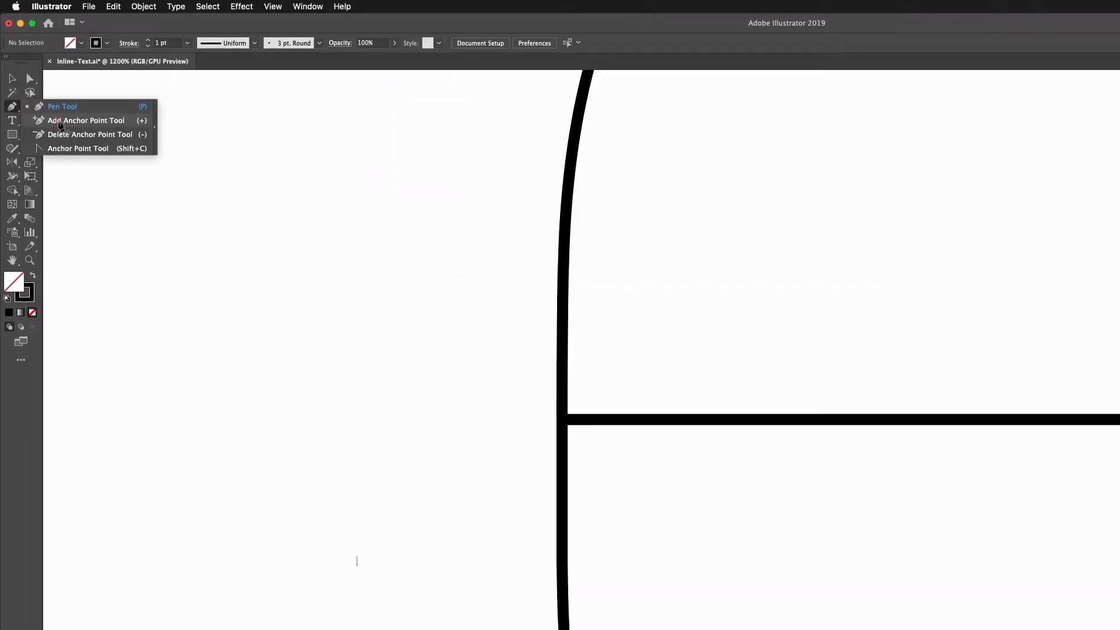
left_click(60, 121)
left_click(713, 419)
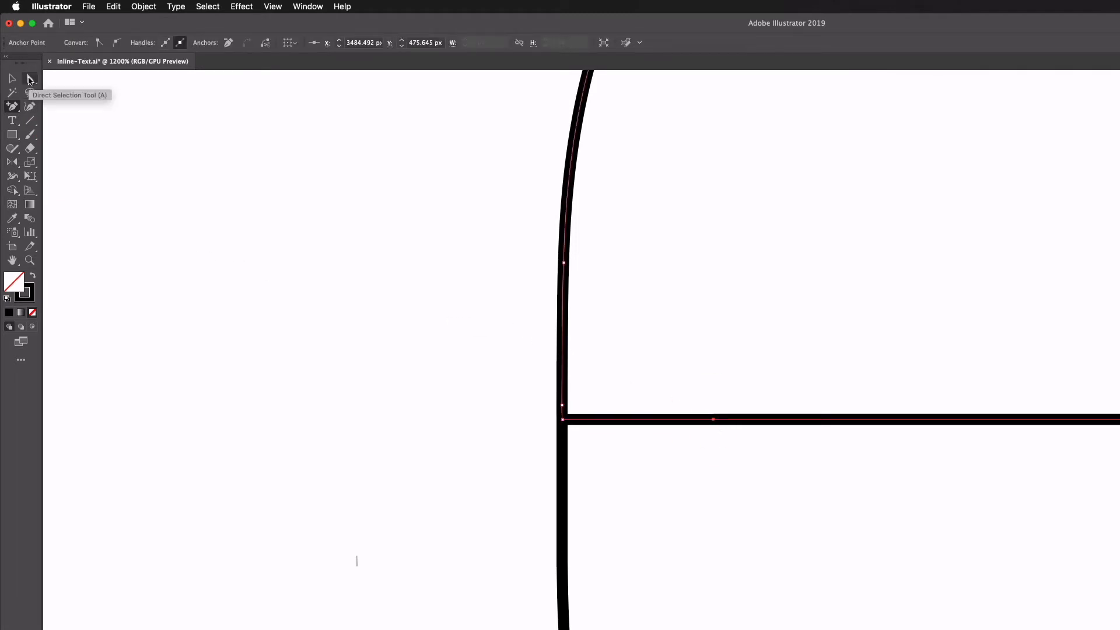
left_click(30, 81)
left_click(595, 400)
left_click_drag(605, 390, 618, 450)
key("Delete")
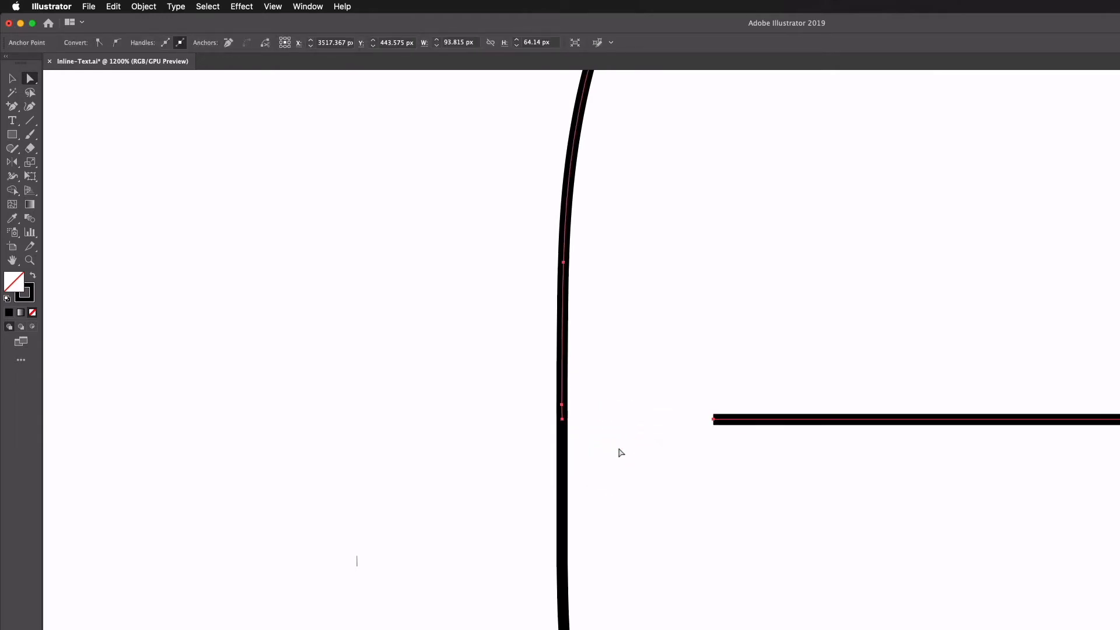
- Join the e's upper path to the vertical bridging line and that line to the lower curve
left_click_drag(549, 413, 574, 431)
key("super")
key("super+j")
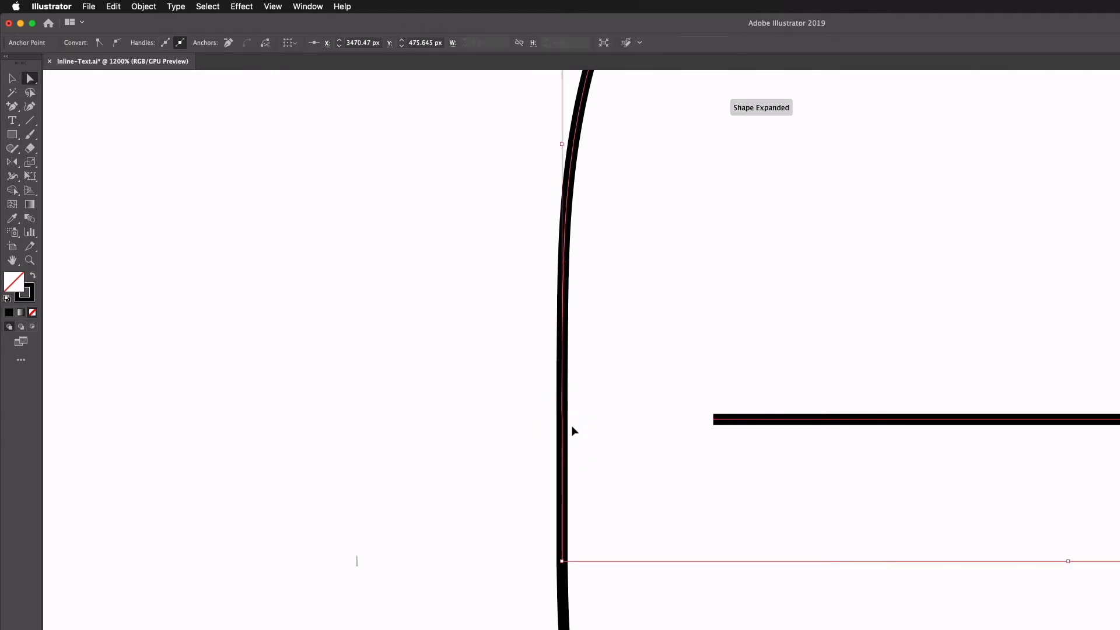
left_click_drag(543, 547, 587, 578)
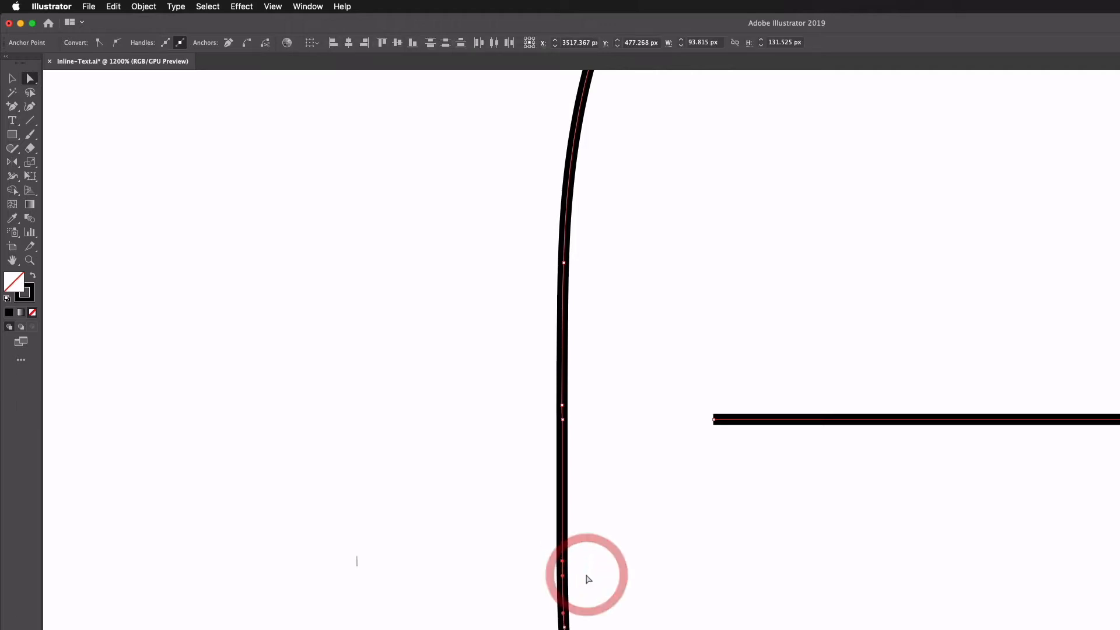
left_click(237, 208)
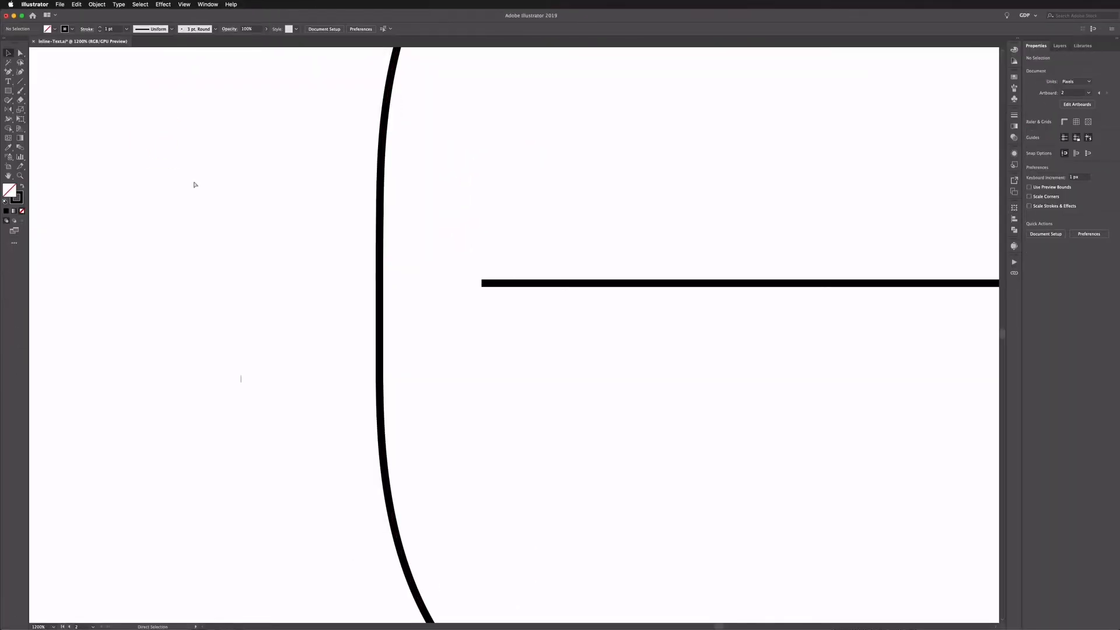
- Show the Text Copies layer and move its solid "line" lettering to the inline design layer above
key("super+minus")
key("super+minus")
key("super+minus")
key("super+minus")
key("super+minus")
left_click_drag(242, 189, 367, 192)
left_click(1060, 45)
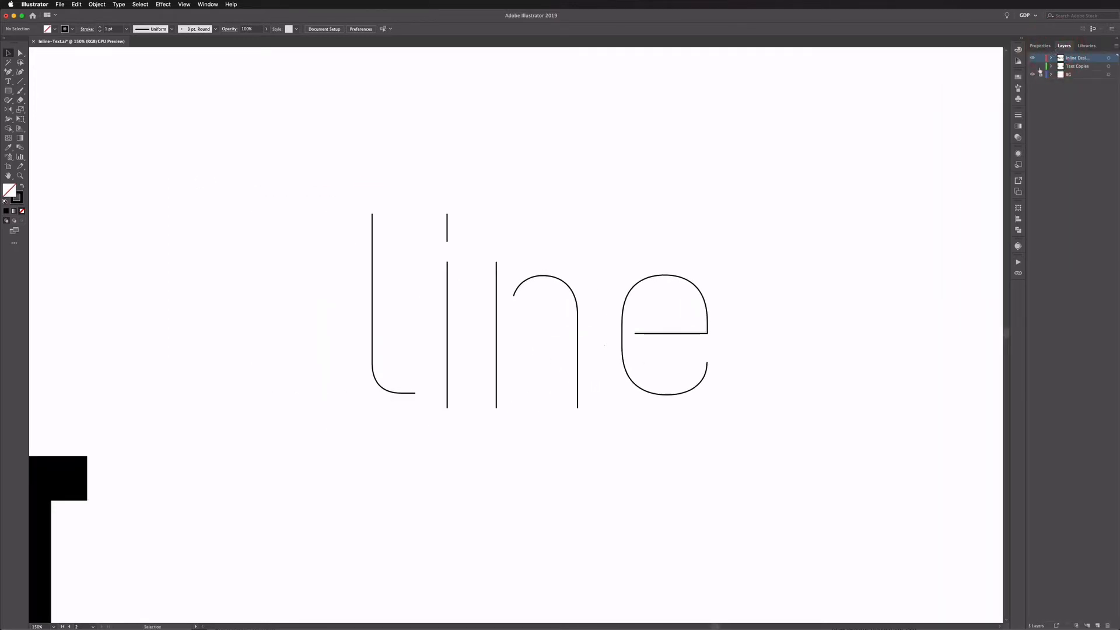
left_click(1033, 66)
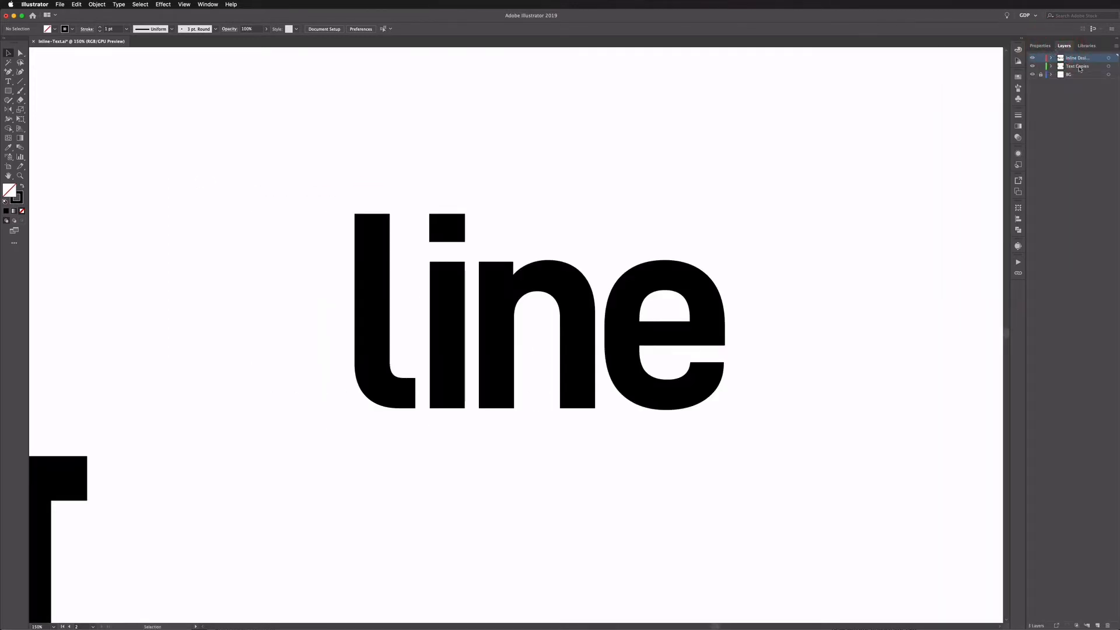
left_click(698, 276)
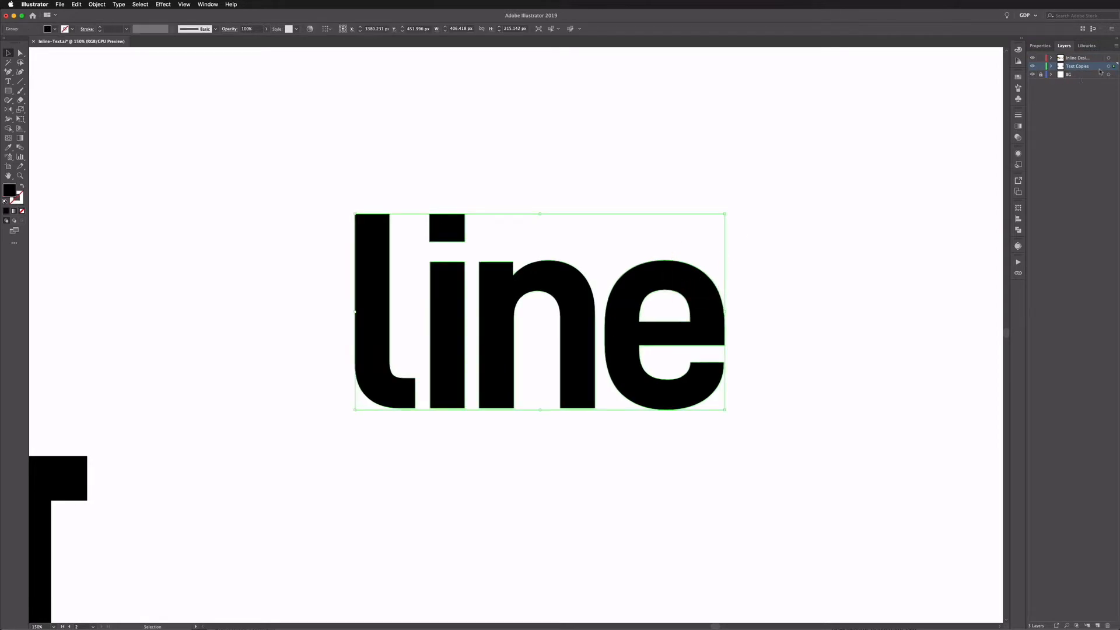
left_click_drag(1112, 67, 1114, 58)
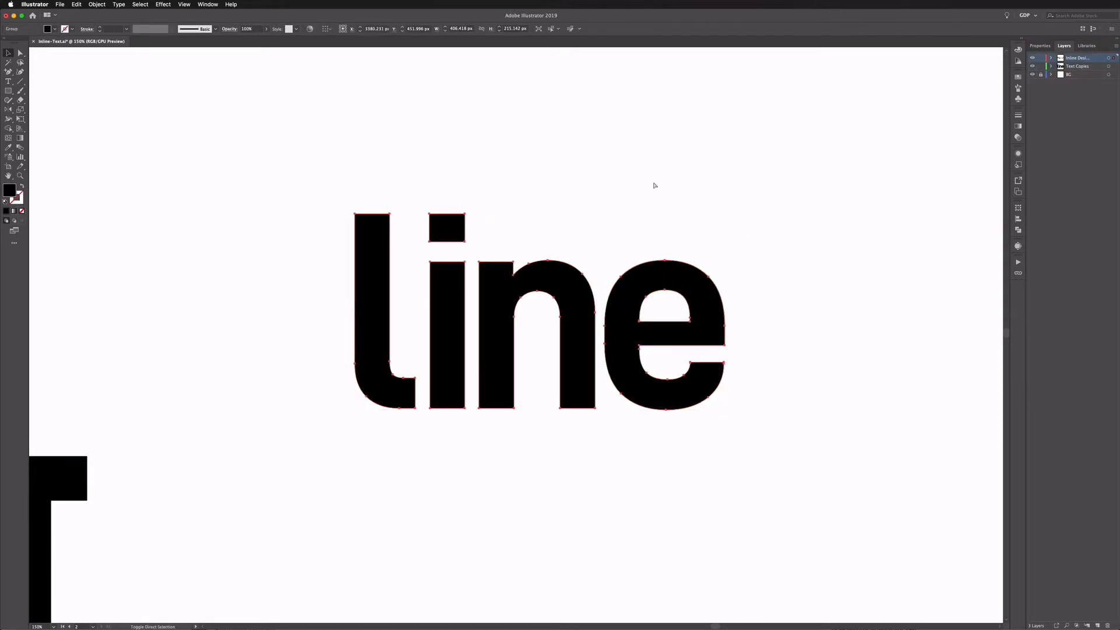
- Swap the fill and stroke of the solid "line" lettering to turn it into 1 pt outlines
left_click(21, 187)
key("a")
key("super+equal")
key("super+equal")
key("v")
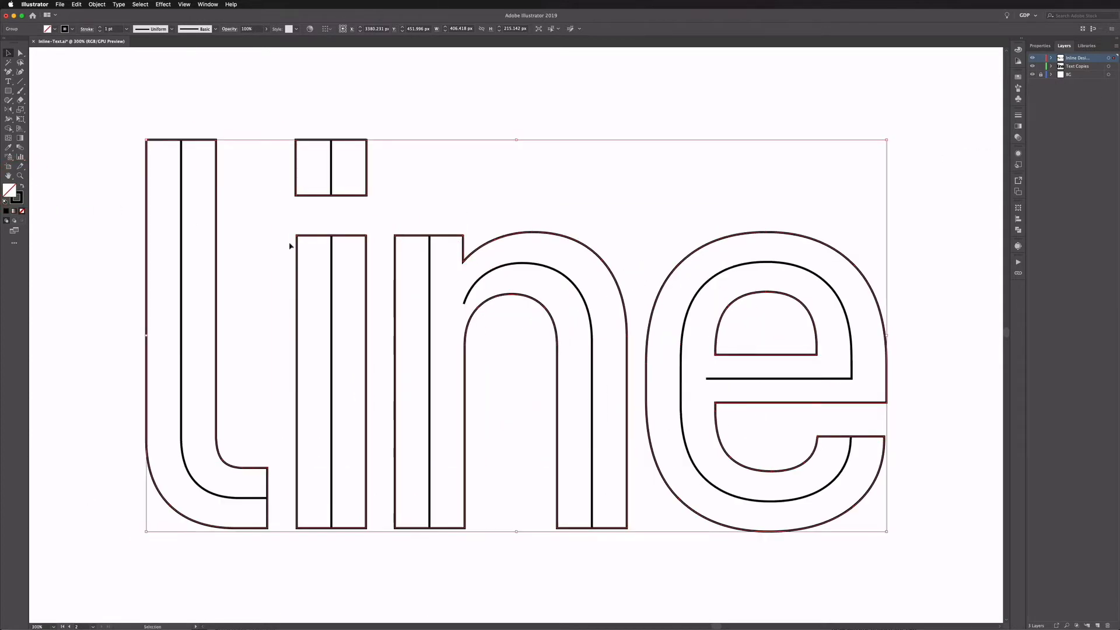
left_click(286, 168)
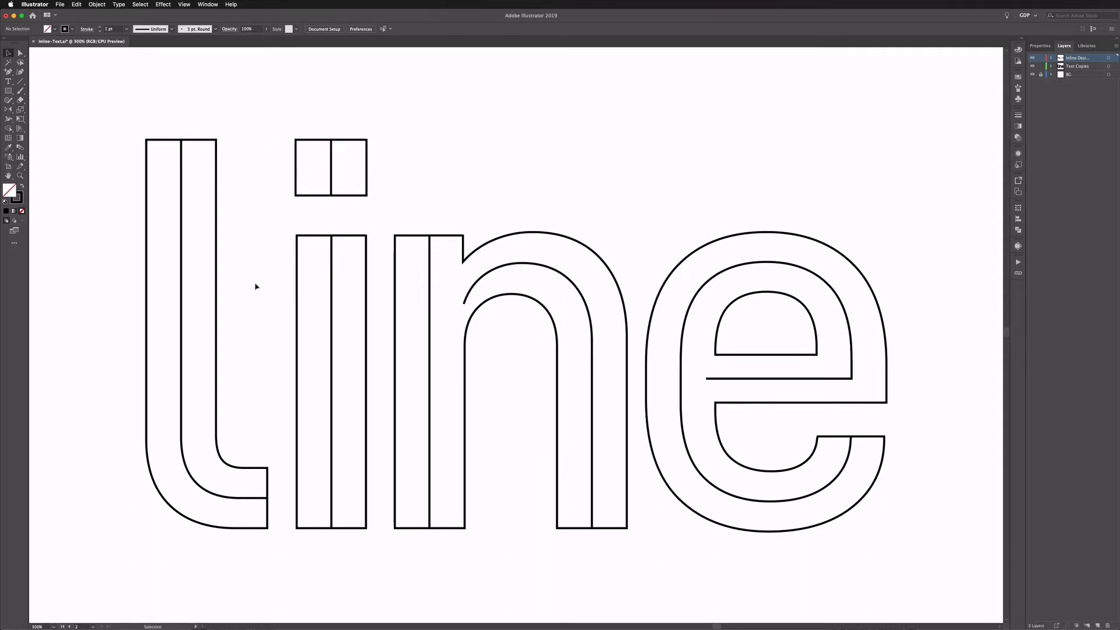
- Shorten both ends of the middle lines in the l and the i's dot, insetting them about 10 px from the outlines
left_click(181, 148)
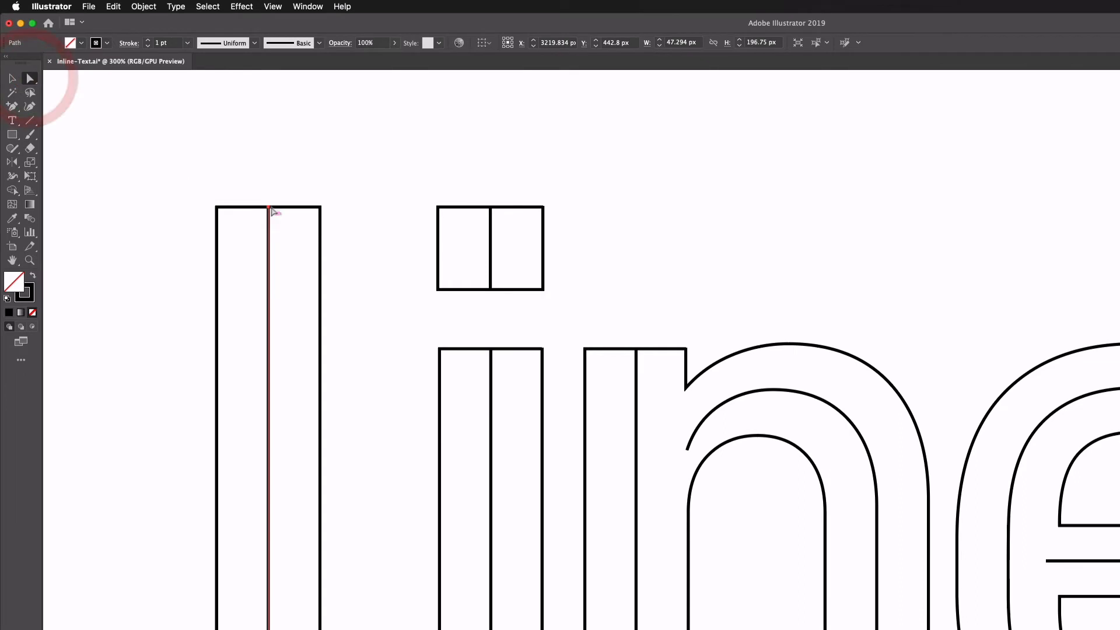
left_click(277, 175)
left_click(269, 208)
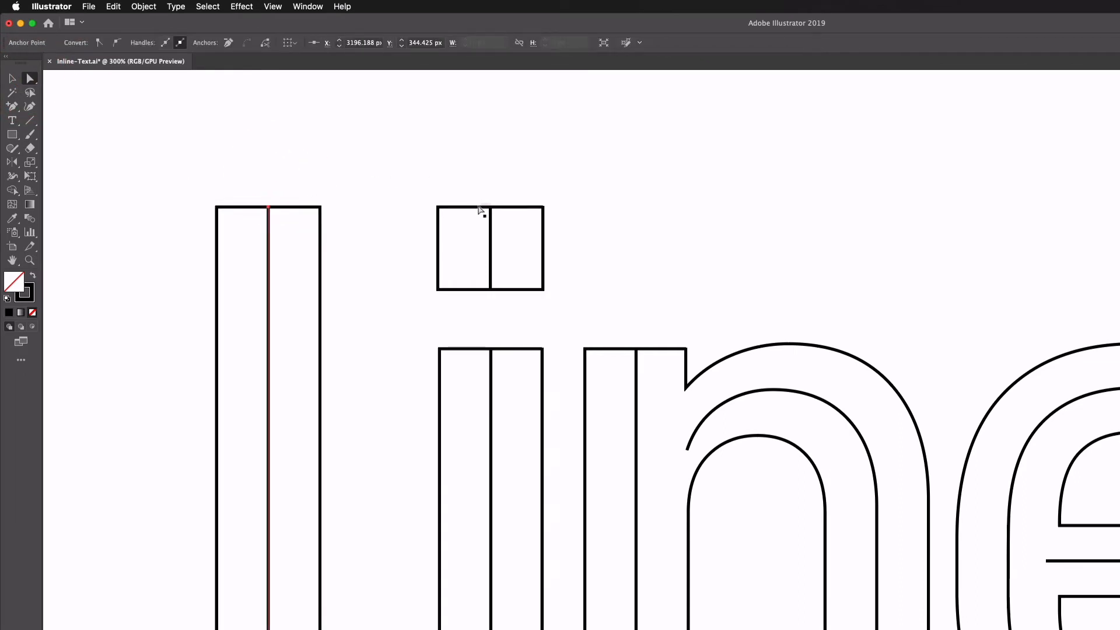
left_click_drag(490, 209, 491, 234)
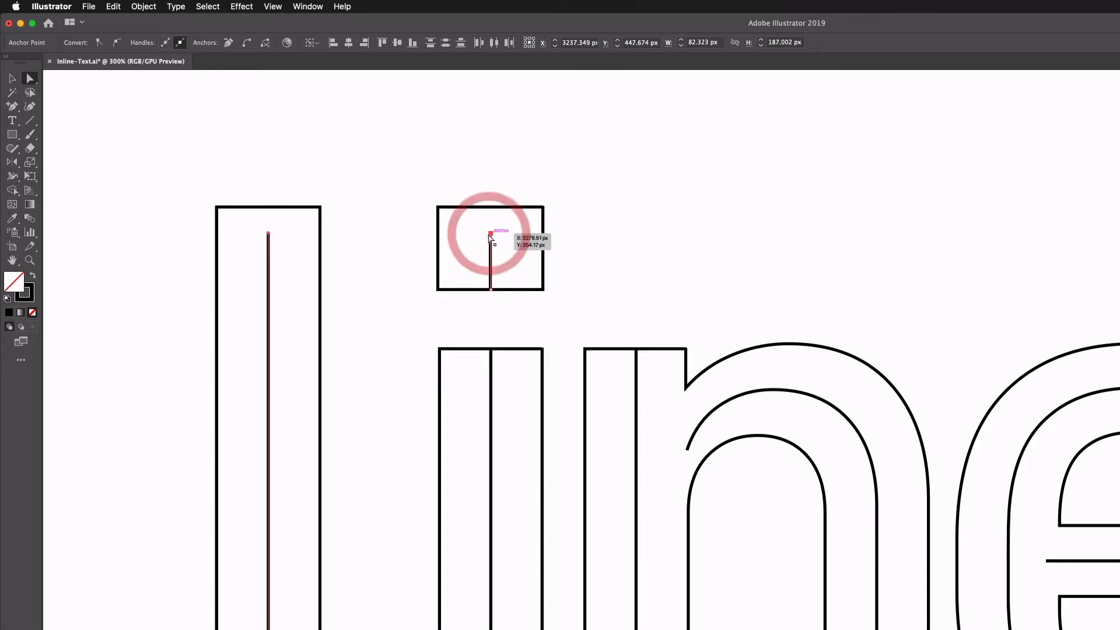
left_click(490, 289)
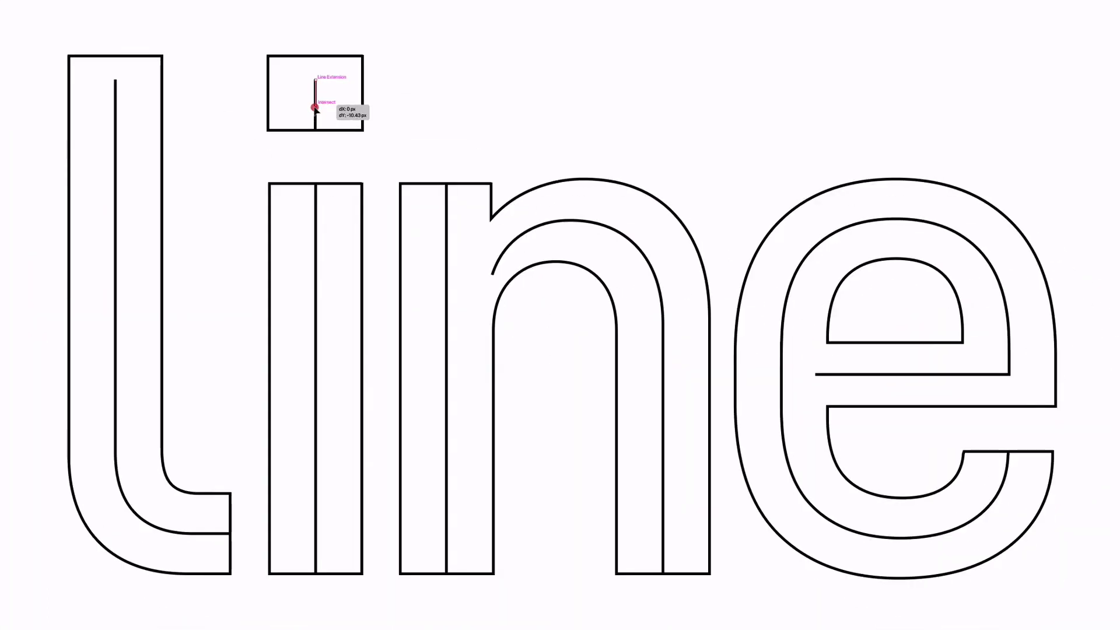
left_click_drag(219, 535, 211, 533)
- Shorten both ends of the middle lines in the i's and n's stems, and the lower end of the n's arch line
left_click_drag(316, 184, 316, 209)
left_click_drag(316, 573, 316, 548)
left_click_drag(446, 184, 446, 210)
left_click_drag(446, 574, 447, 548)
left_click_drag(667, 554, 538, 520)
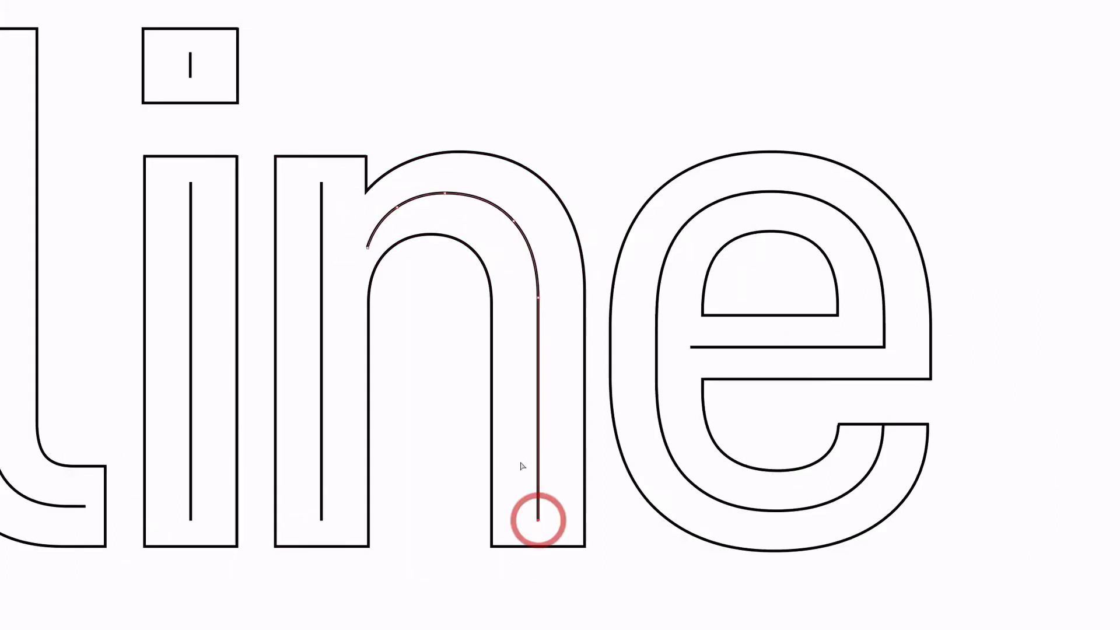
- Add an anchor point below the open lower end of the e's middle line and delete the end anchors above it
left_click(883, 435)
left_click_drag(997, 591, 689, 448)
key("ctrl+equal")
key("ctrl+equal")
key("ctrl+equal")
key("ctrl+equal")
key("ctrl+equal")
key("a")
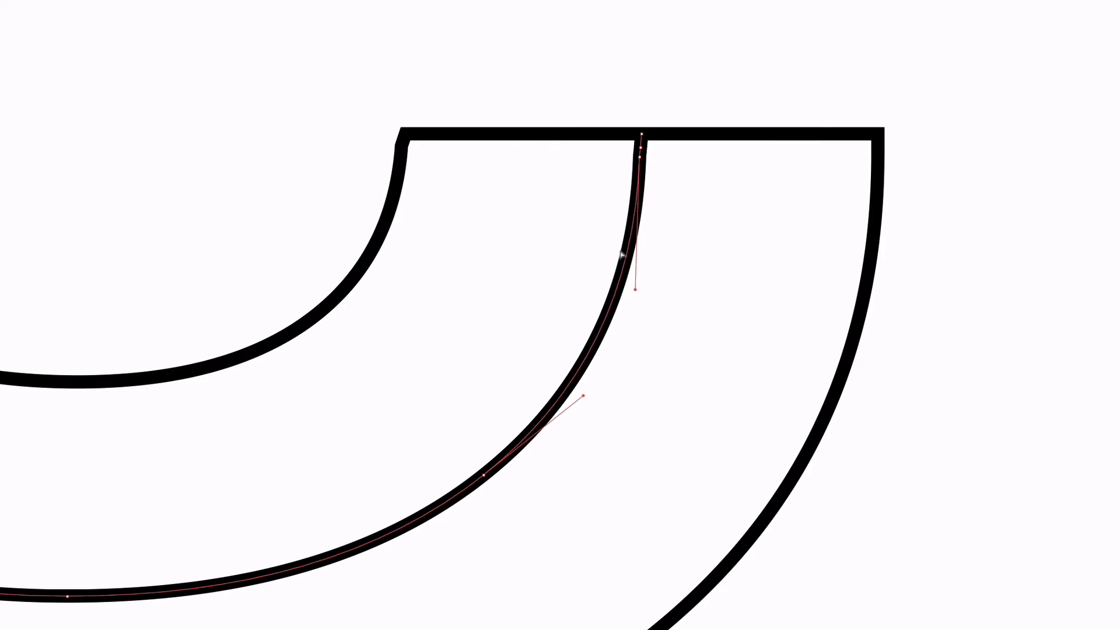
left_click(615, 293)
left_click(642, 135)
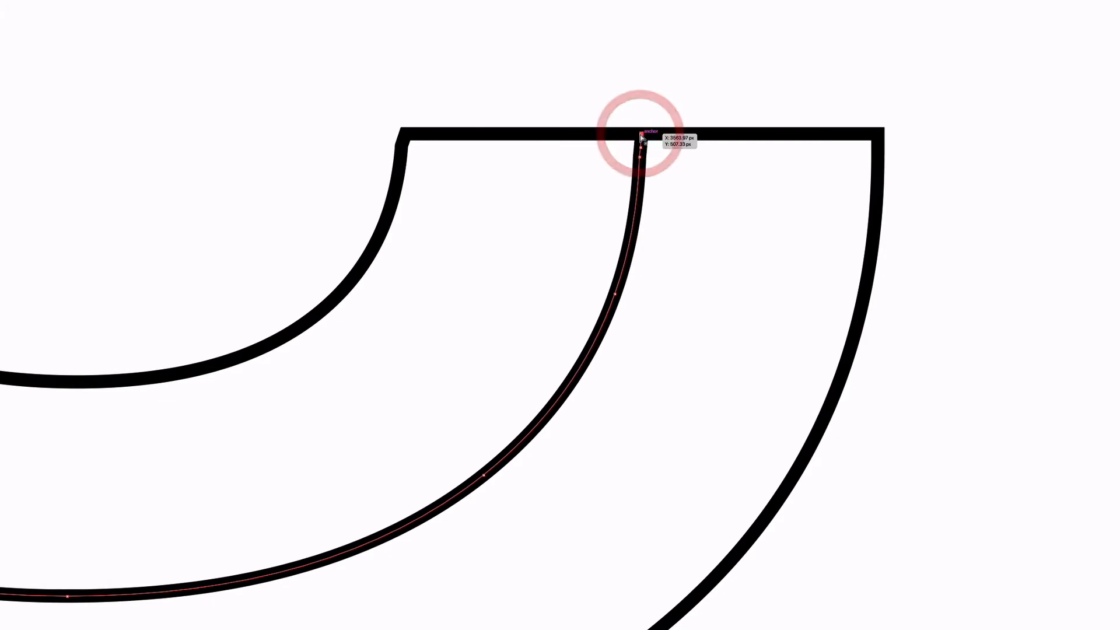
left_click(641, 140)
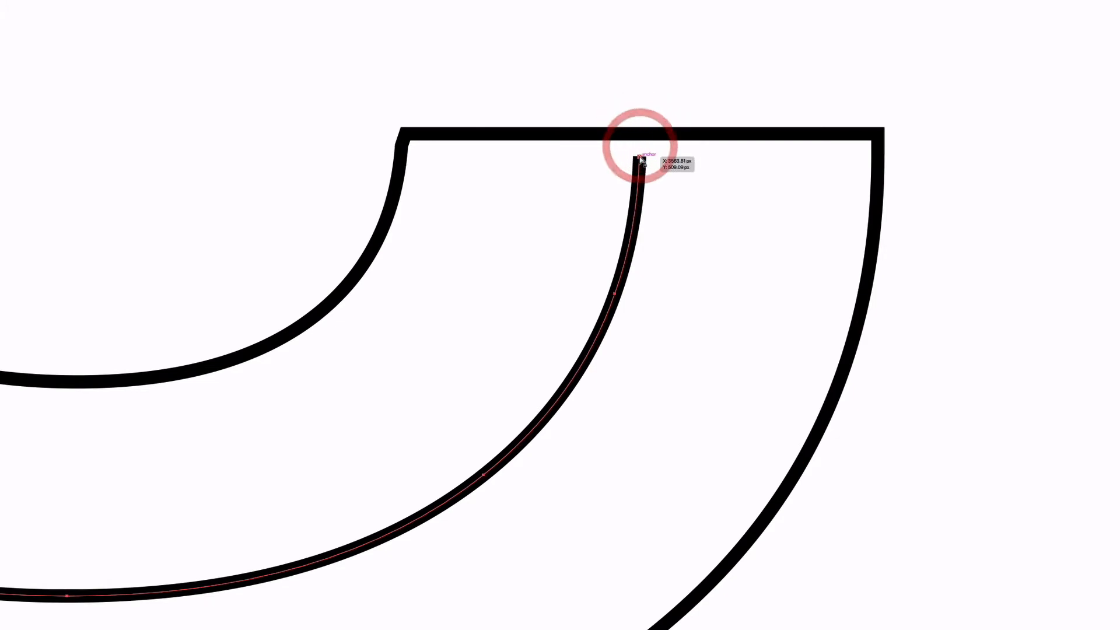
key("Delete")
- Swap the fill and stroke of the "line" outlines to make the lettering solid black, and group its middle lines
left_click(289, 195)
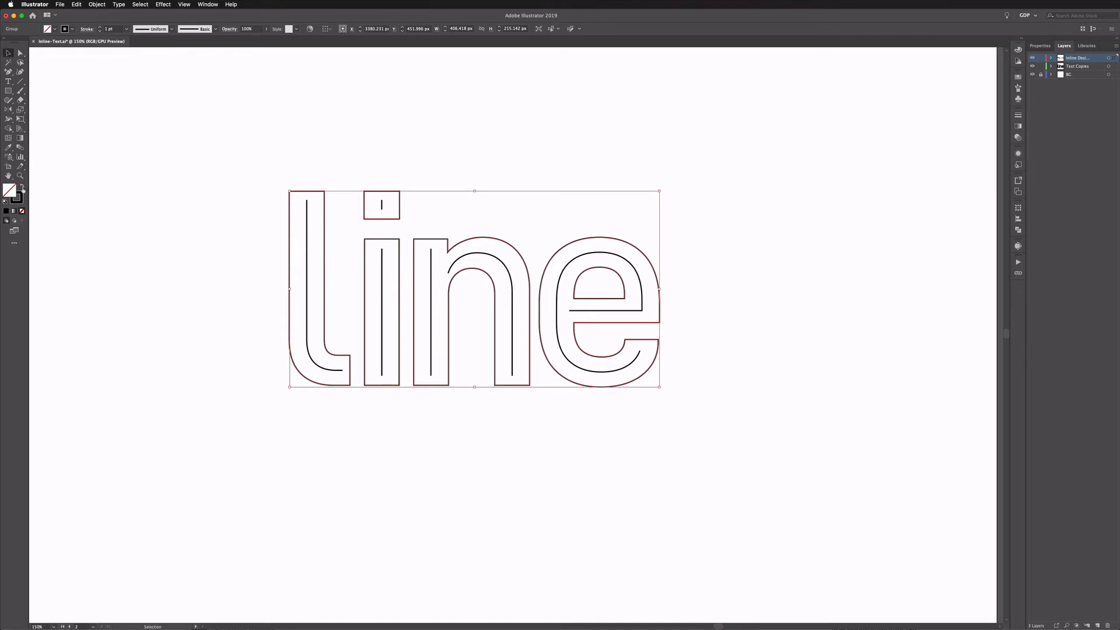
left_click(22, 187)
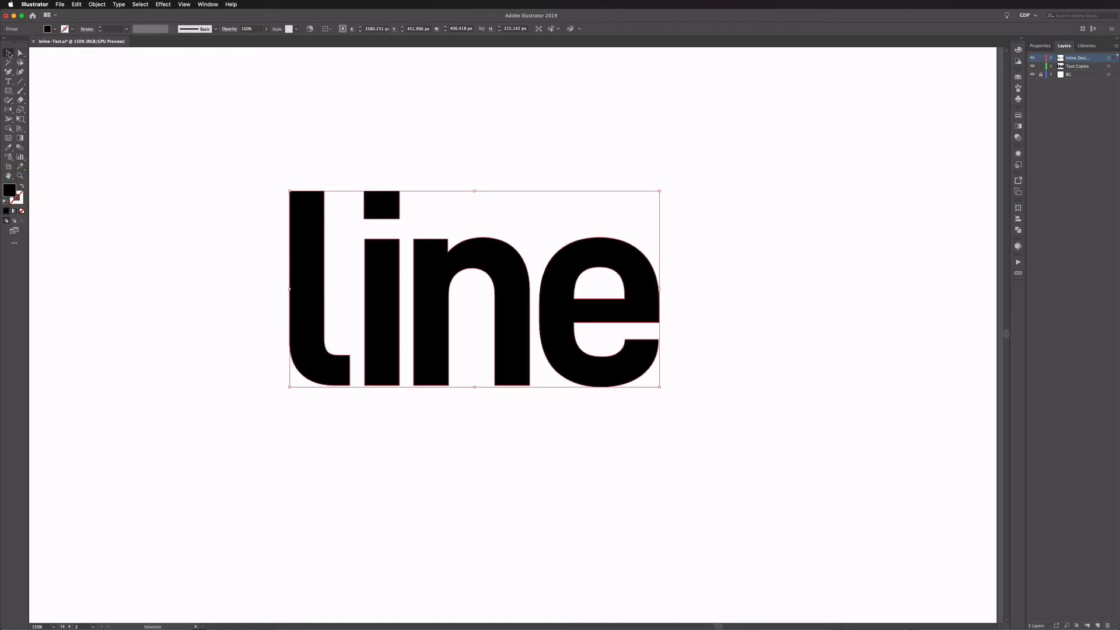
left_click(195, 180)
left_click_drag(250, 170, 666, 403)
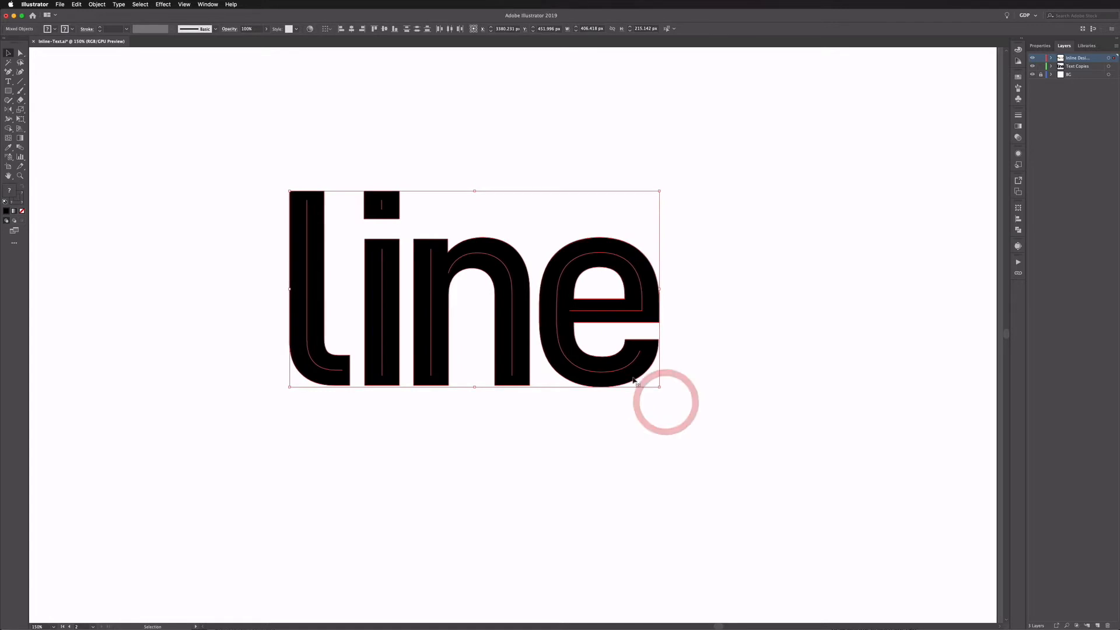
left_click(631, 380, "shift")
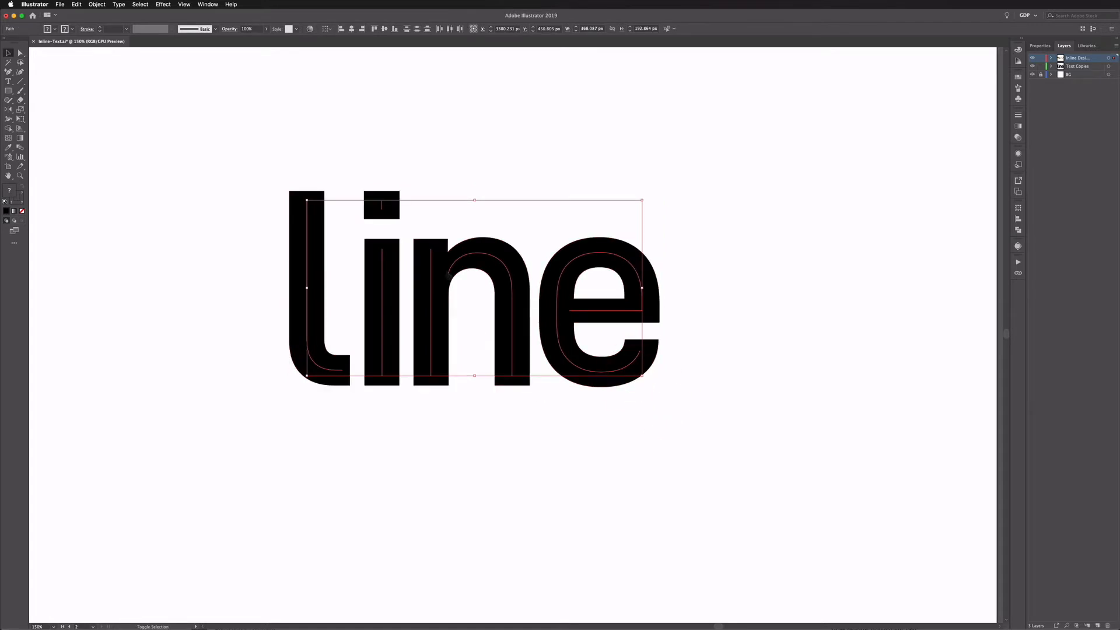
key("a")
key("v")
- Give the grouped middle lines of "line" a white 2 pt stroke
left_click(71, 28)
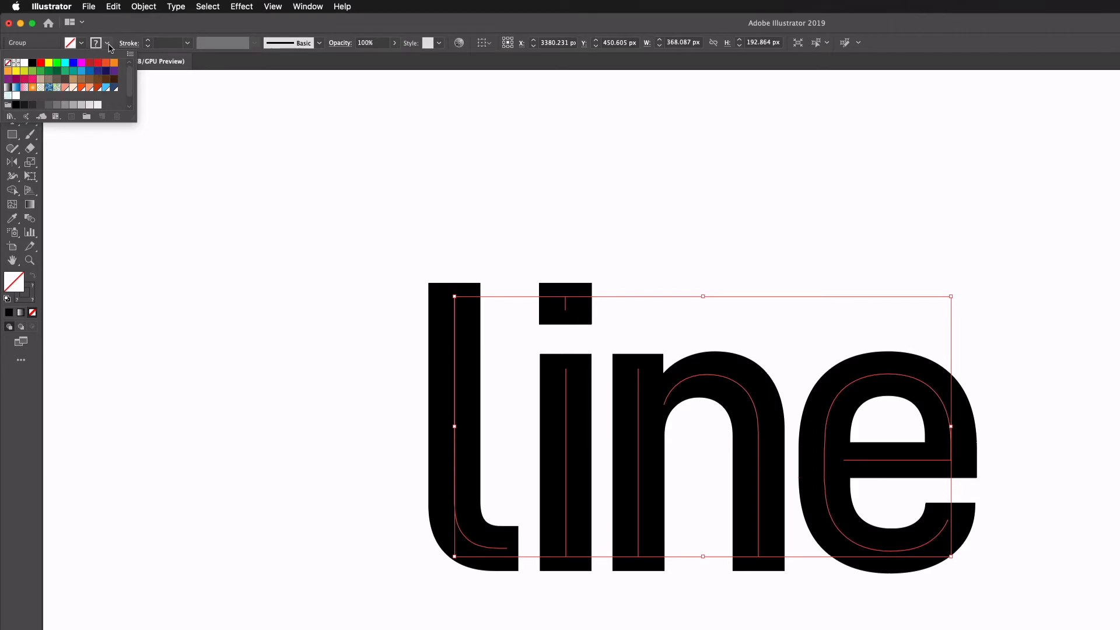
left_click(109, 48)
left_click(109, 47)
left_click(24, 64)
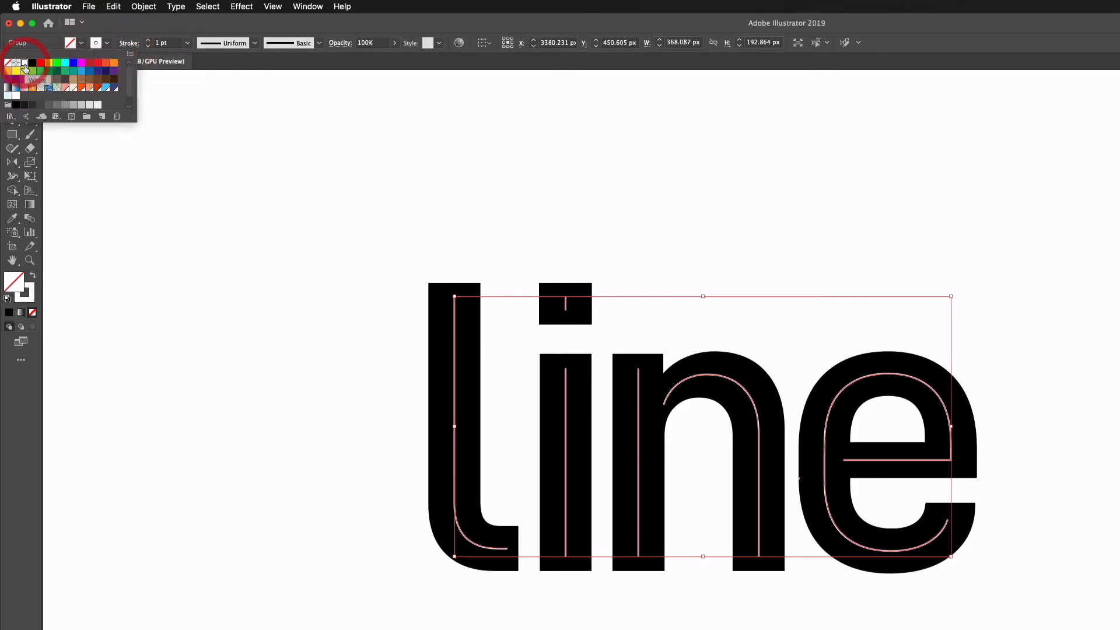
left_click(148, 40)
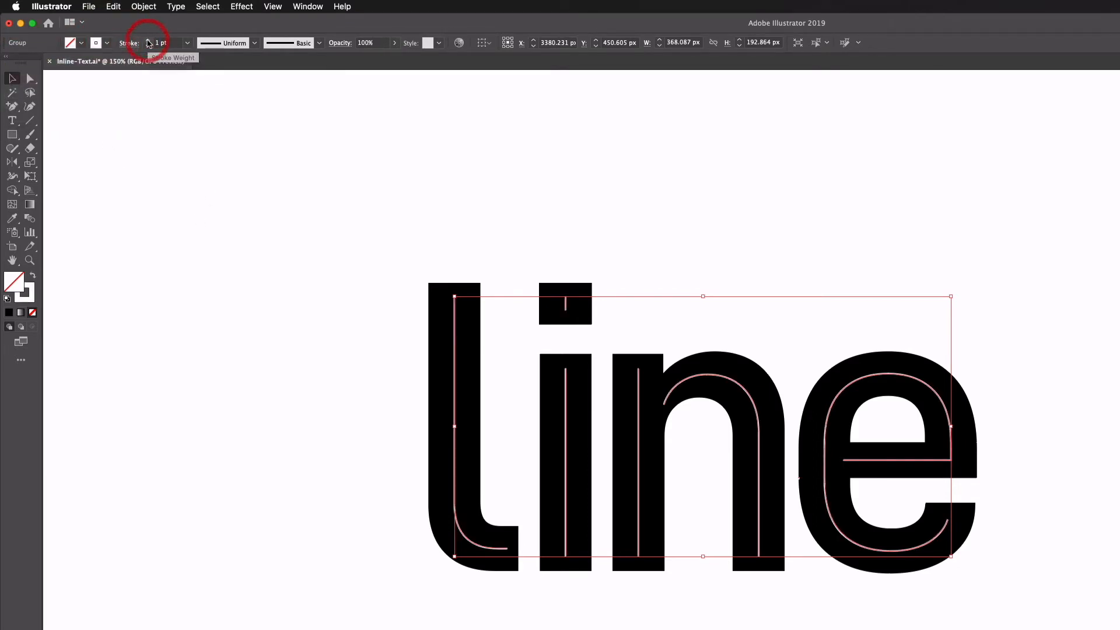
left_click(308, 222)
- Delete the end anchor points of the n's arch line beside the stem to shorten its upper end
key("super+plus")
scroll(481, 244, "up", 3)
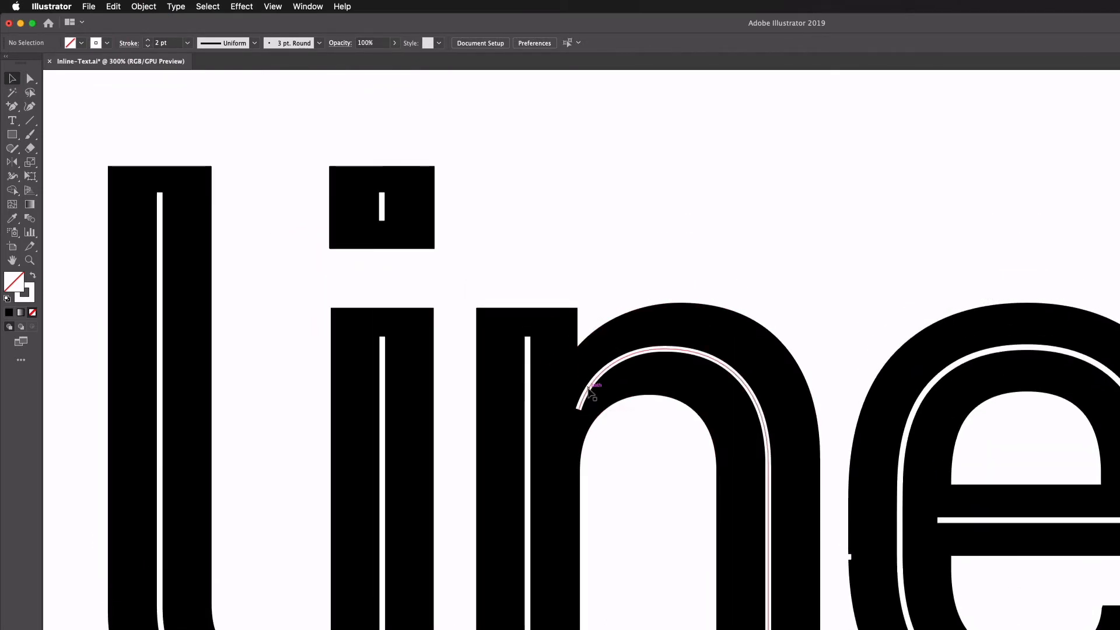
left_click(31, 79)
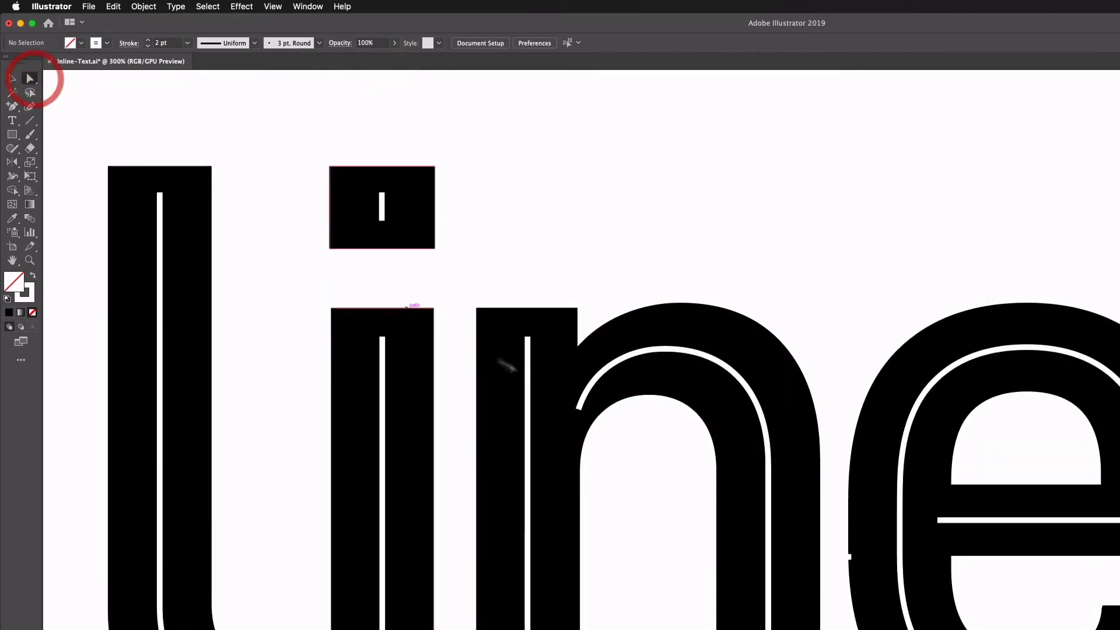
left_click(578, 408)
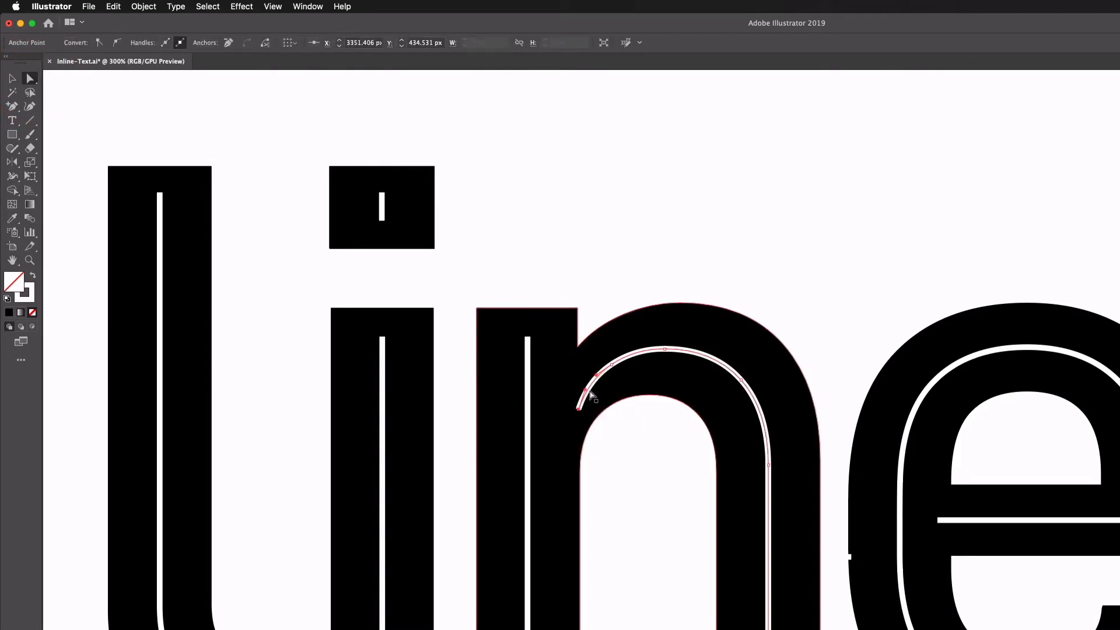
key("super+shift+a")
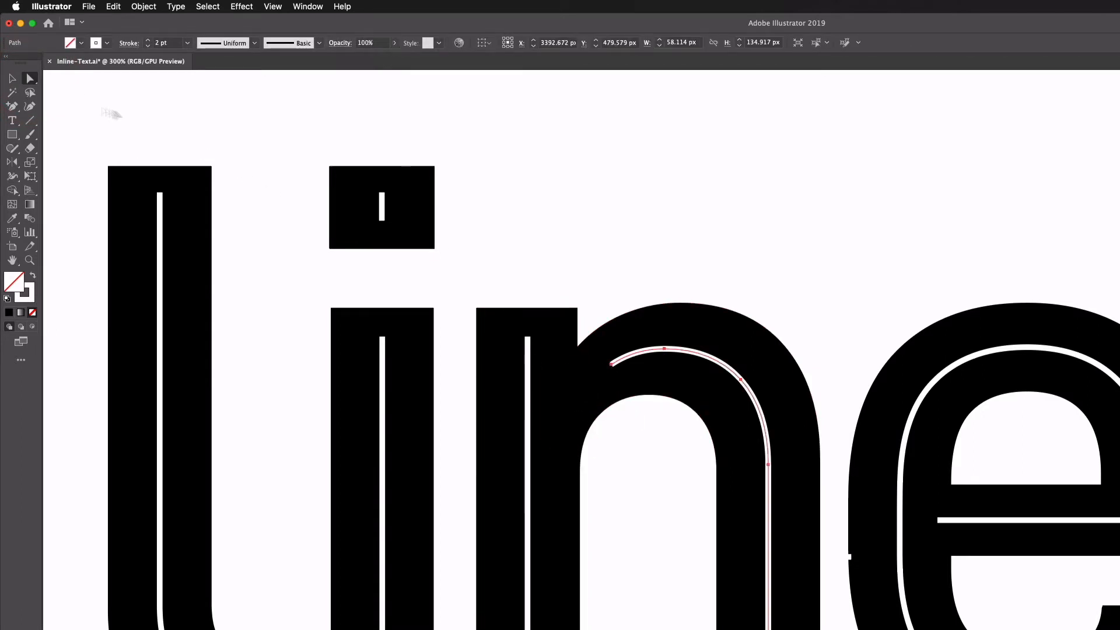
key("v")
key("super+minus")
key("super+minus")
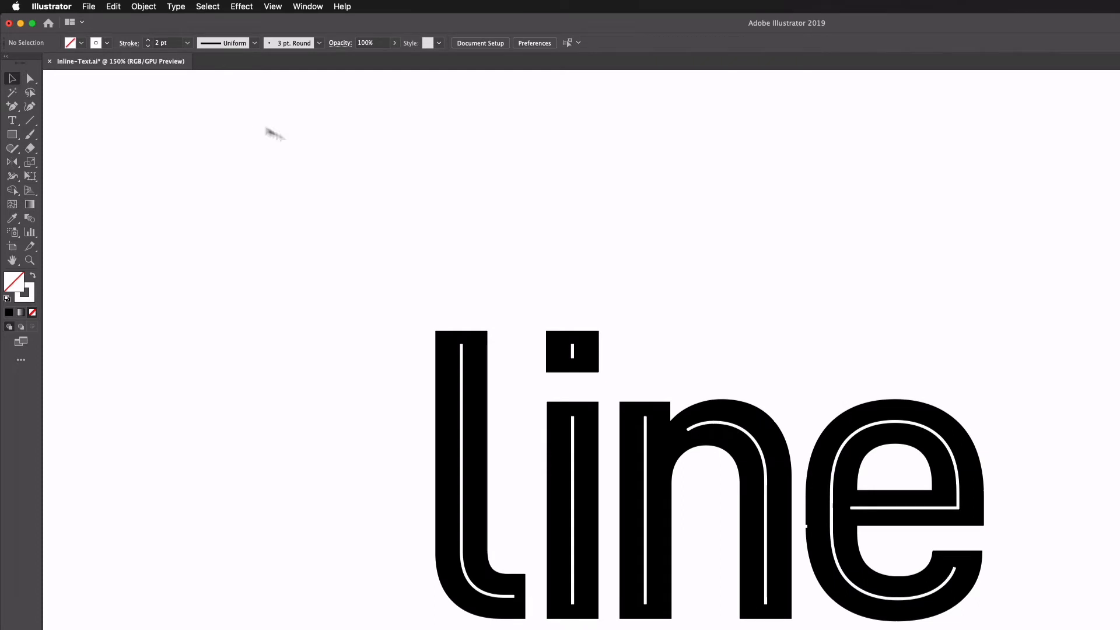
- Apply the elliptical variable width profile, tapered at both ends, to the white middle lines of "line"
key("super+a")
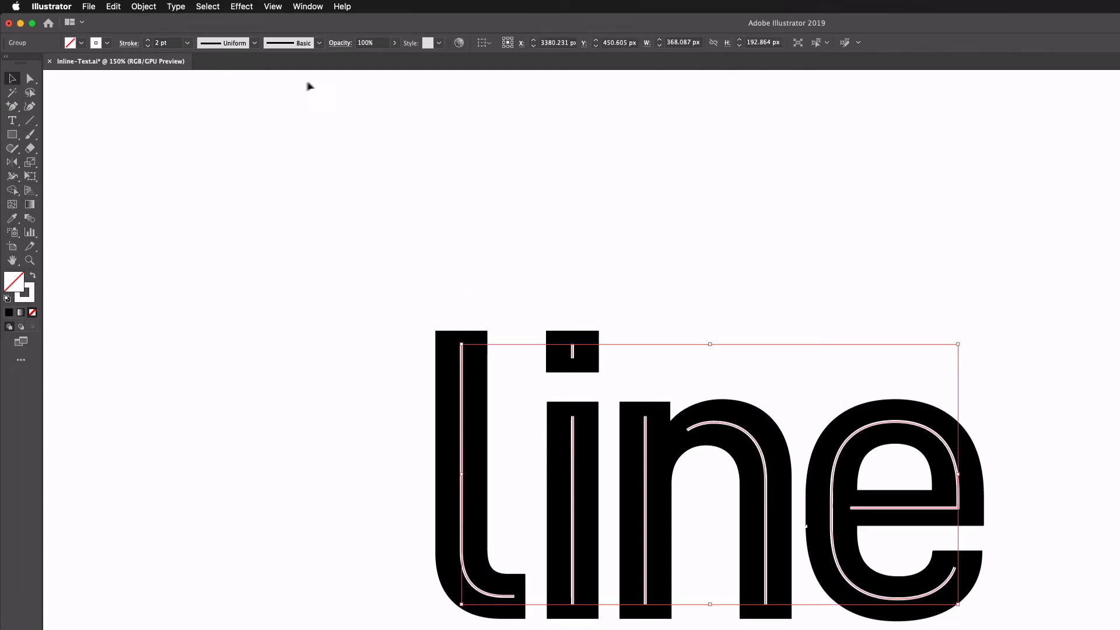
left_click(255, 44)
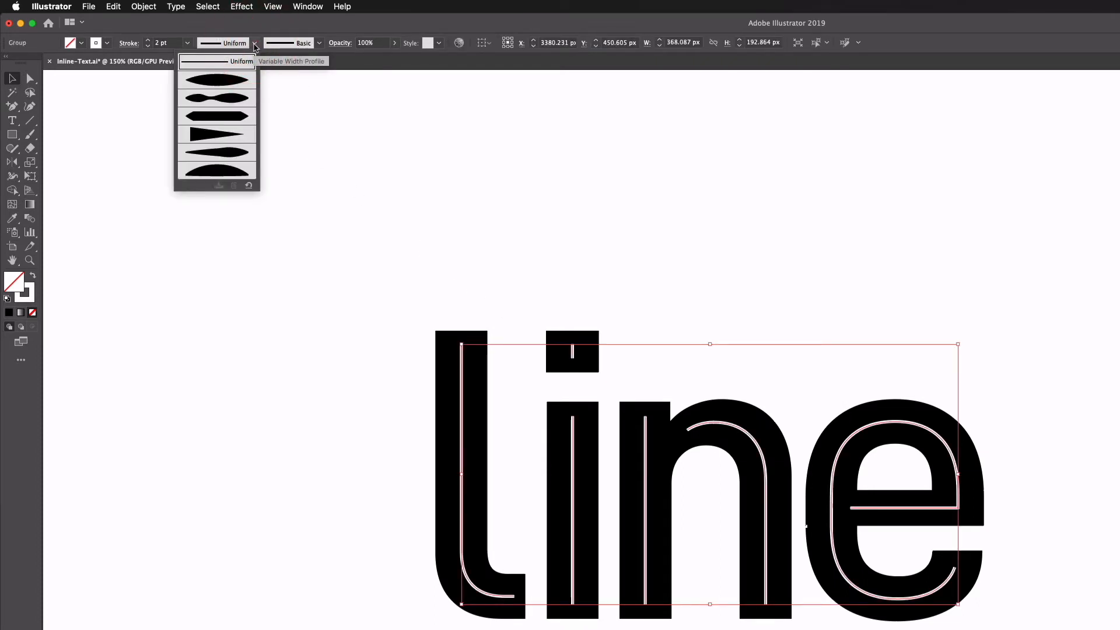
left_click(217, 81)
key("super+plus")
key("super+plus")
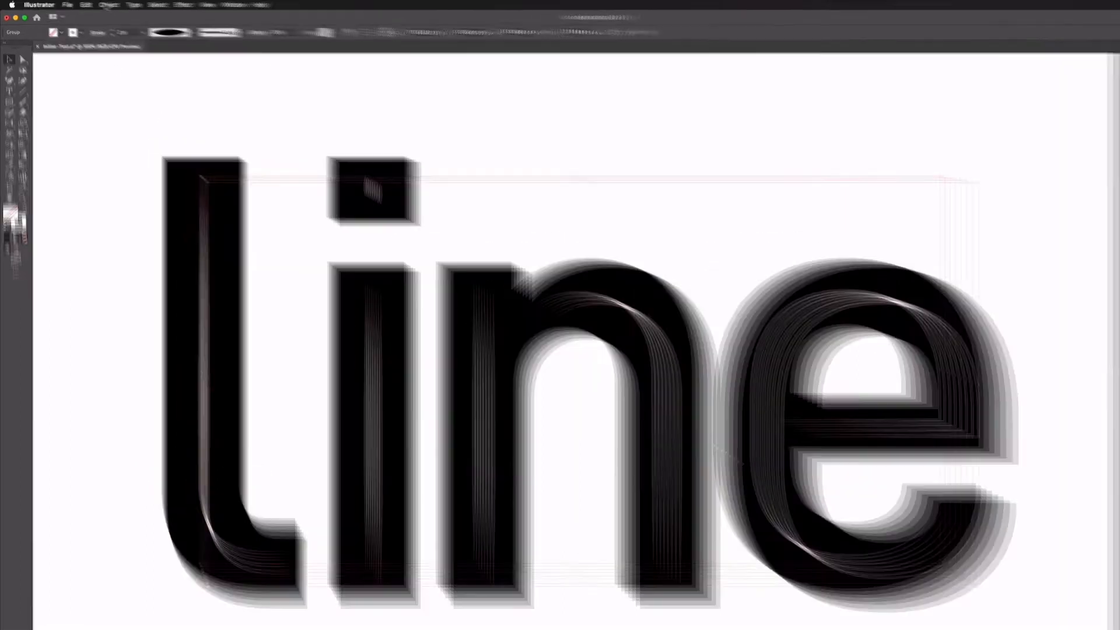
- Expand the appearance of the tapered middle lines and add a white 1 pt stroke with round caps and corners
left_click(97, 5)
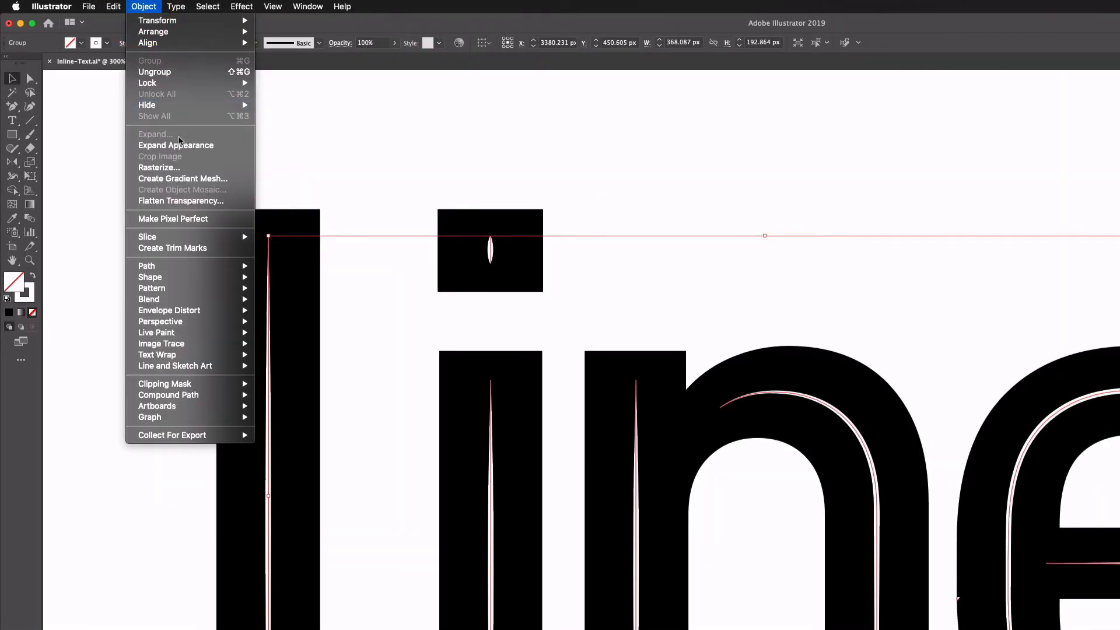
left_click(175, 145)
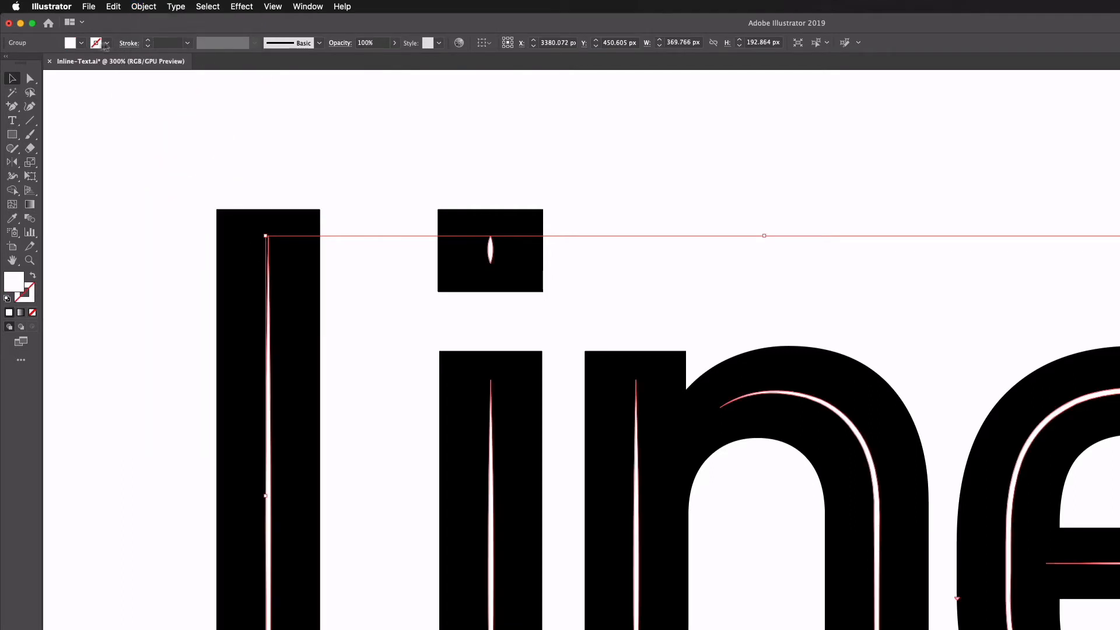
left_click(108, 43)
left_click(25, 67)
left_click(128, 44)
left_click(62, 72)
left_click(61, 88)
left_click(174, 41)
left_click(12, 78)
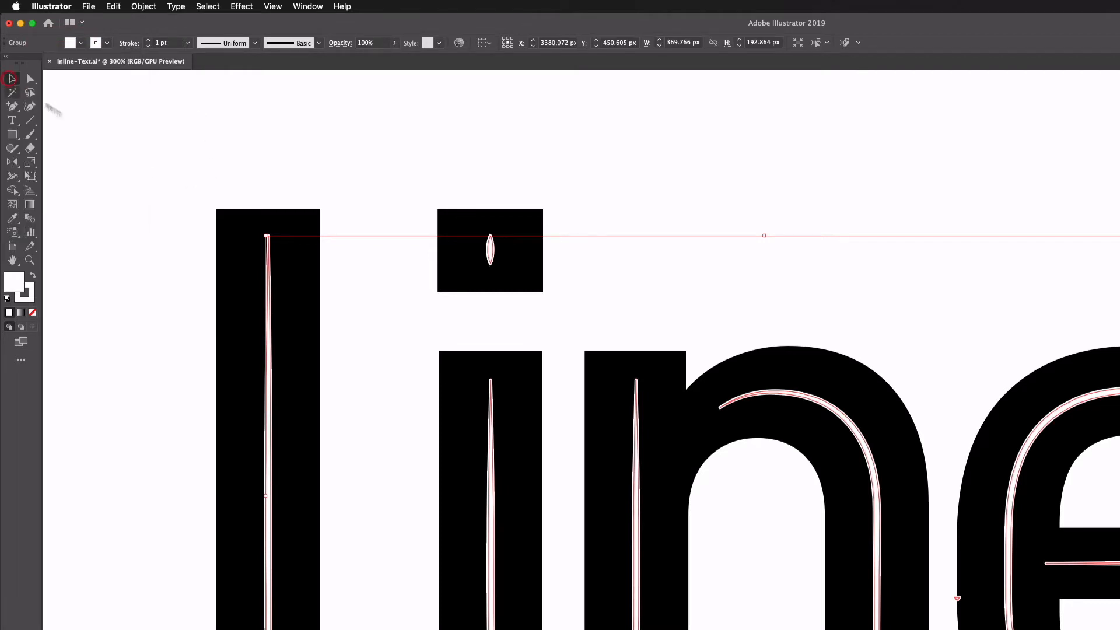
- Expand the fill and stroke of the tapered lines and unite the resulting shapes
left_click(178, 291)
left_click(218, 345)
left_click(143, 7)
left_click(146, 135)
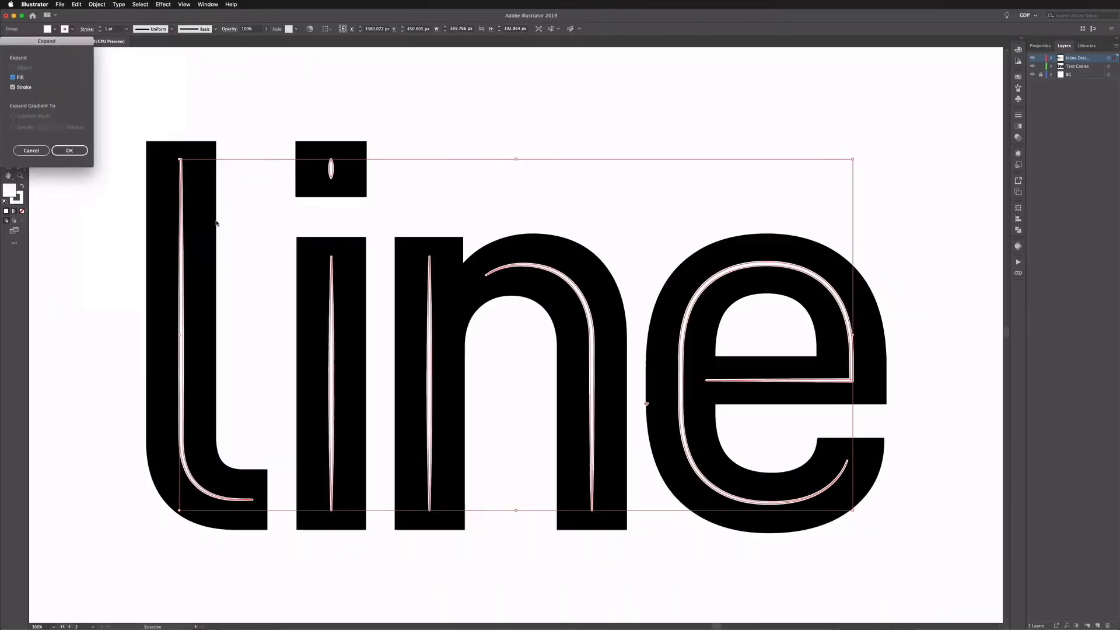
key("Return")
left_click(1022, 232)
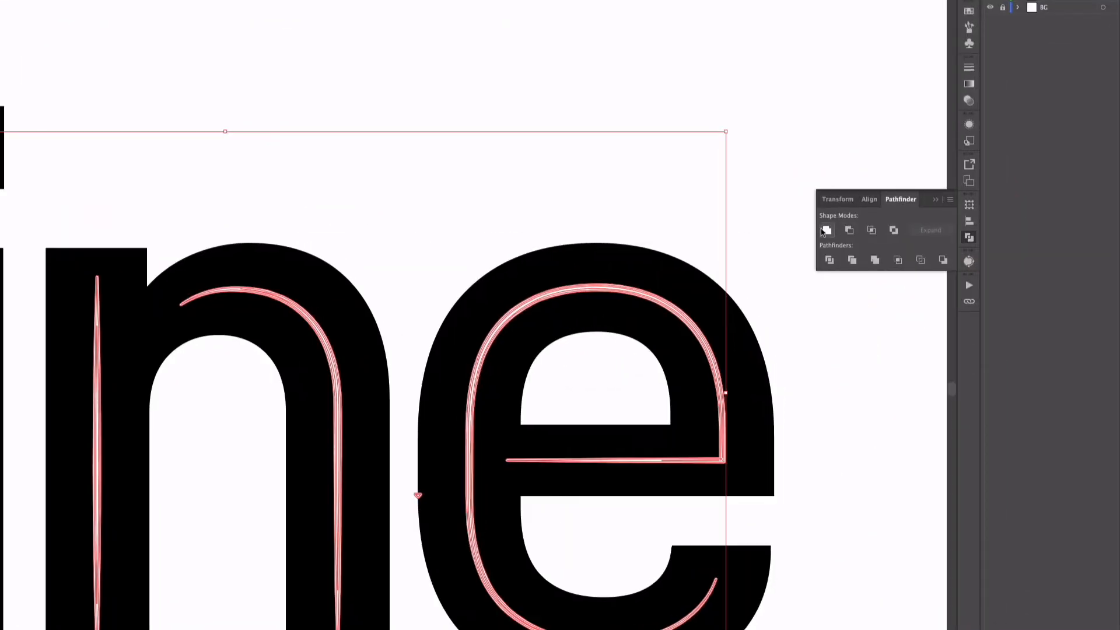
left_click(826, 231)
left_click(117, 202)
left_click(180, 232)
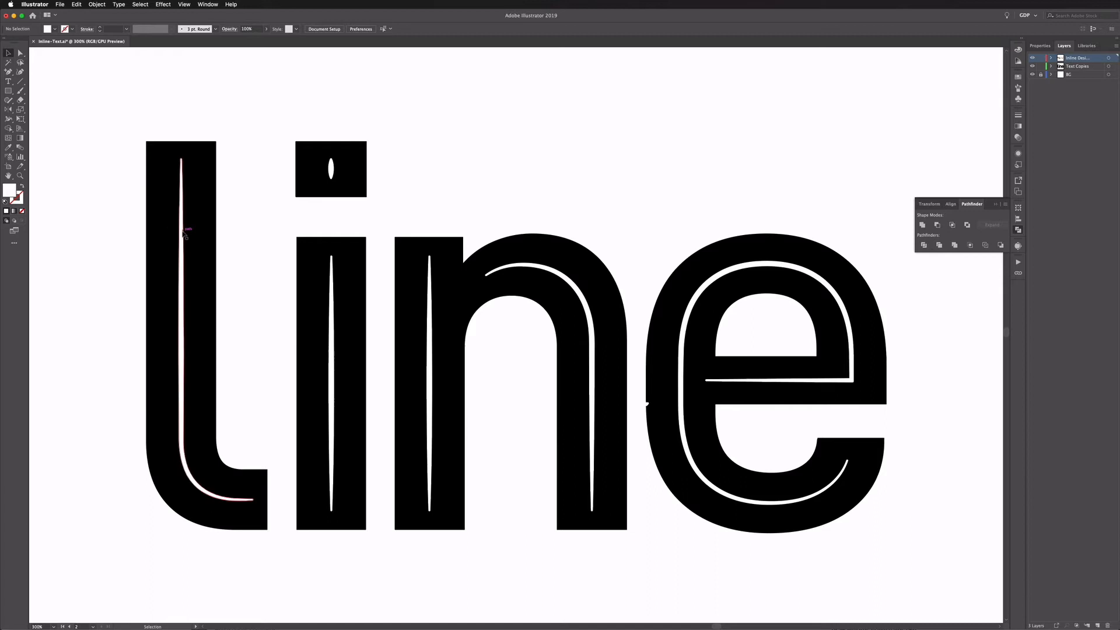
left_click(109, 194)
key("super+minus")
key("super+minus")
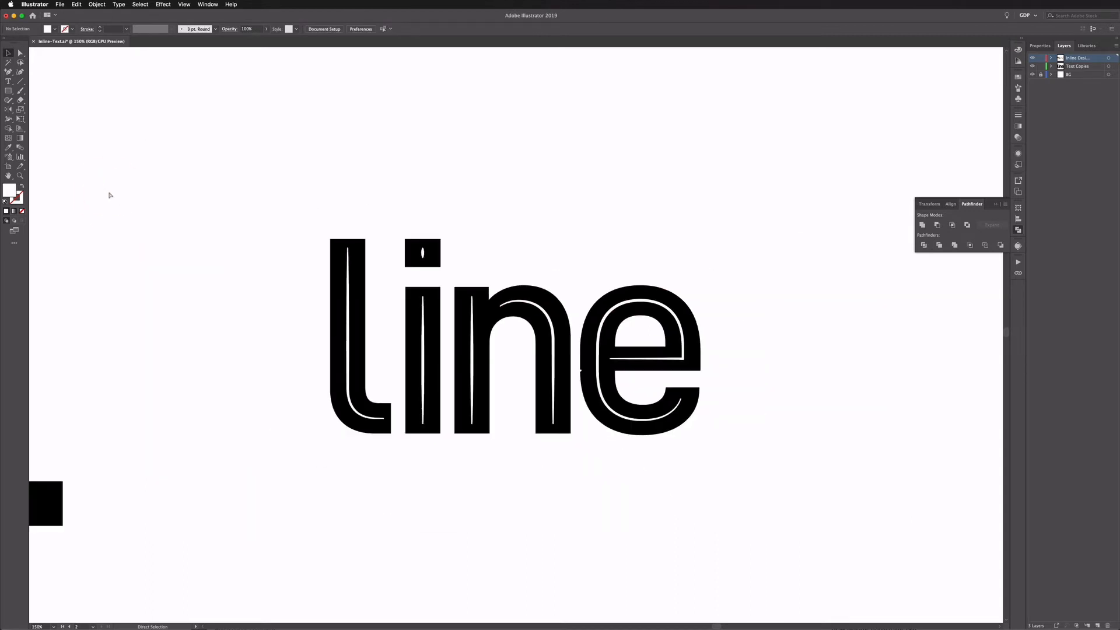
- Examine the bevelled INLINE example on the neighbouring artboard as a reference for the LIT lettering
key("super+minus")
key("super+minus")
left_click_drag(163, 366, 353, 256)
left_click(385, 311)
key("a")
left_click(262, 314)
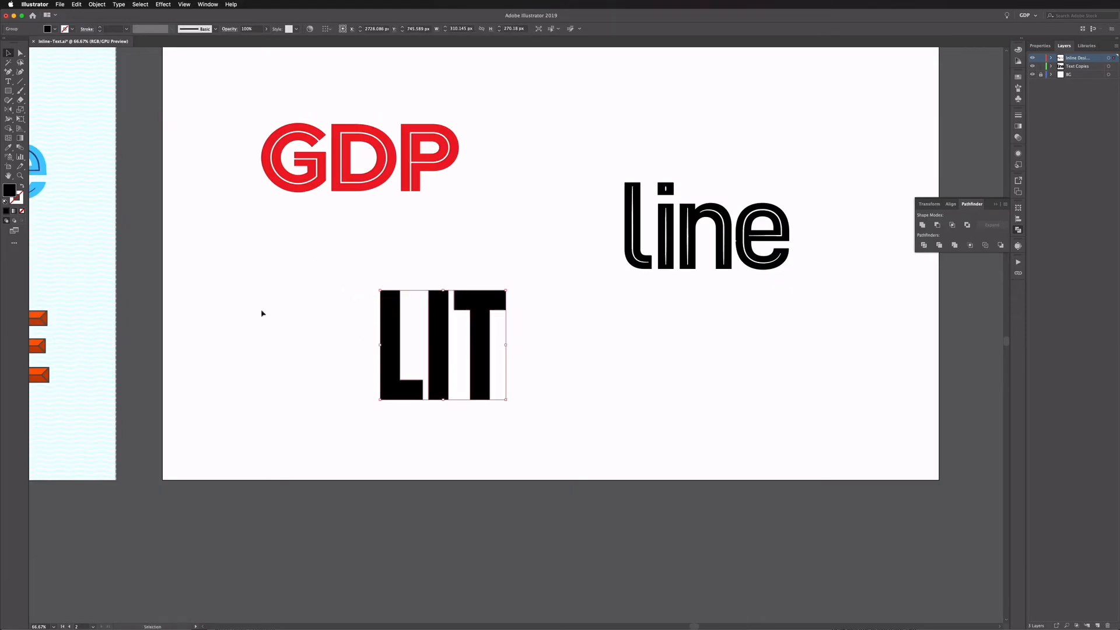
left_click_drag(214, 311, 601, 312)
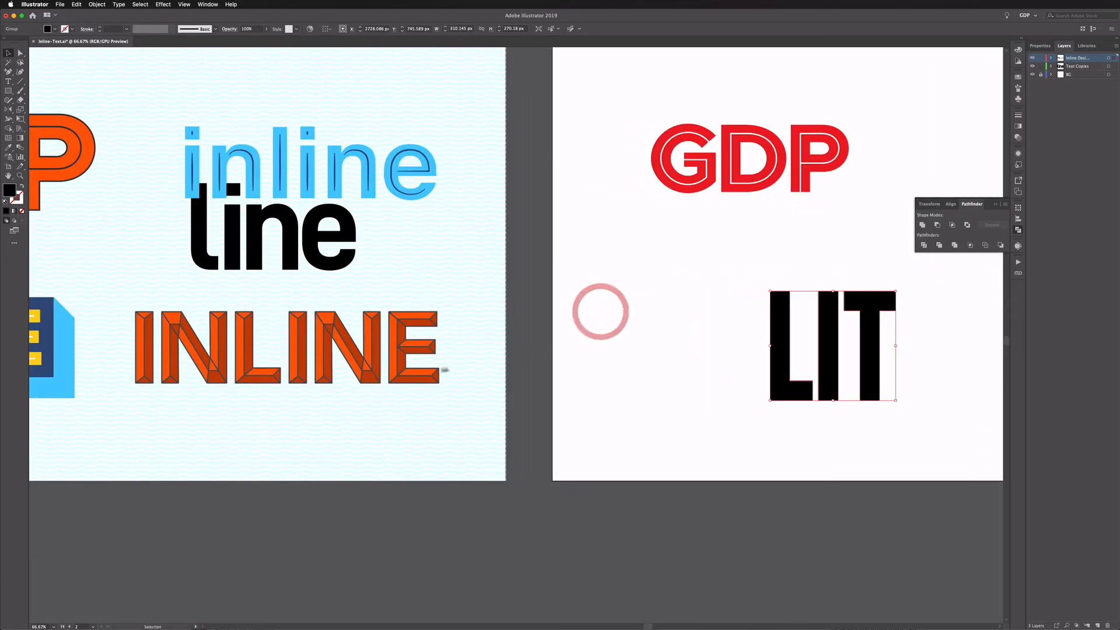
left_click(659, 356)
left_click_drag(775, 322, 439, 312)
left_click(445, 308)
key("a")
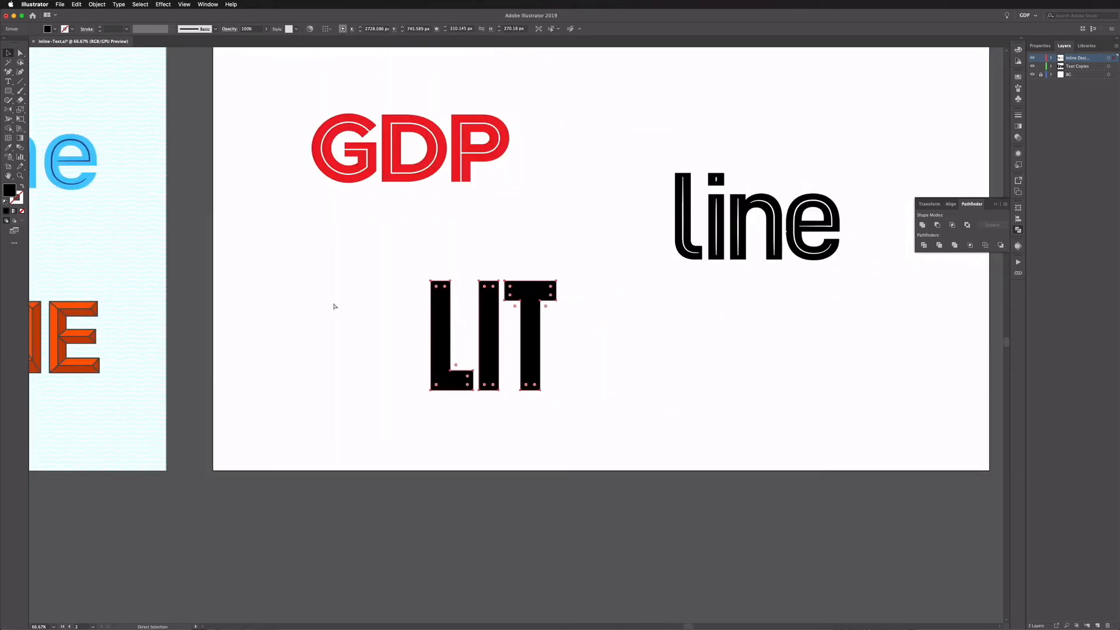
- Copy the LIT lettering into the Text Copies layer and hide that layer
key("super+equal")
key("super+equal")
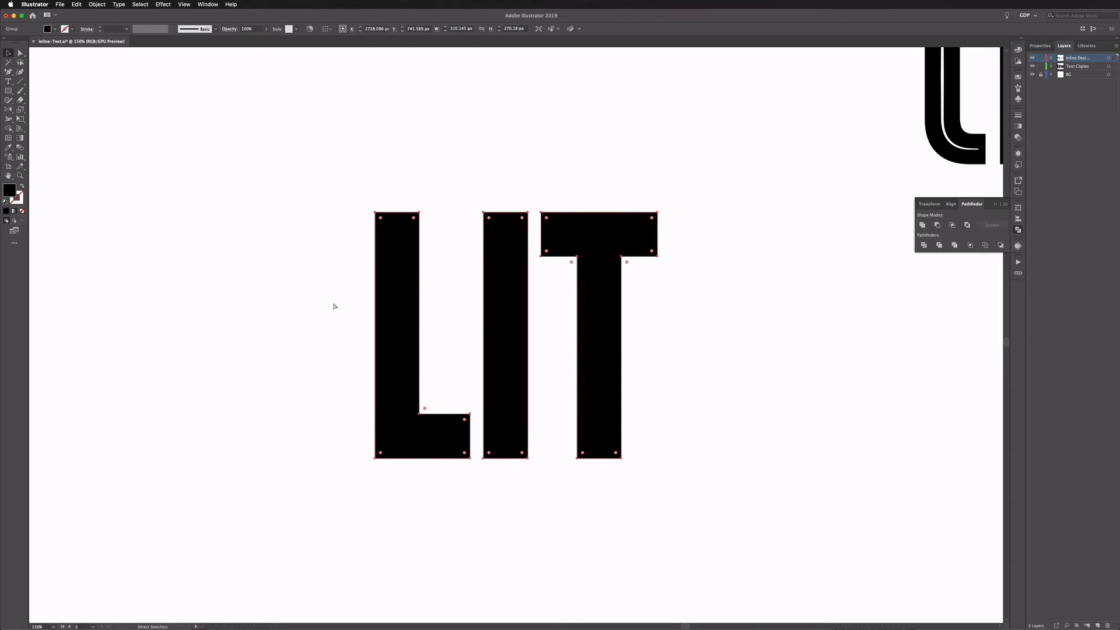
key("super+equal")
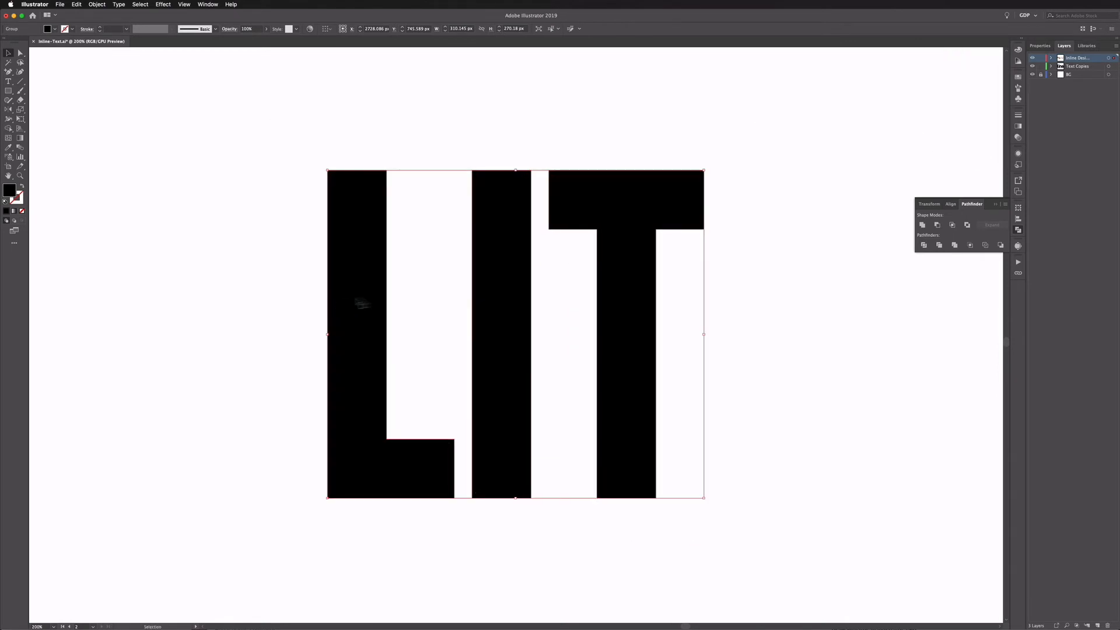
left_click_drag(449, 212, 364, 209)
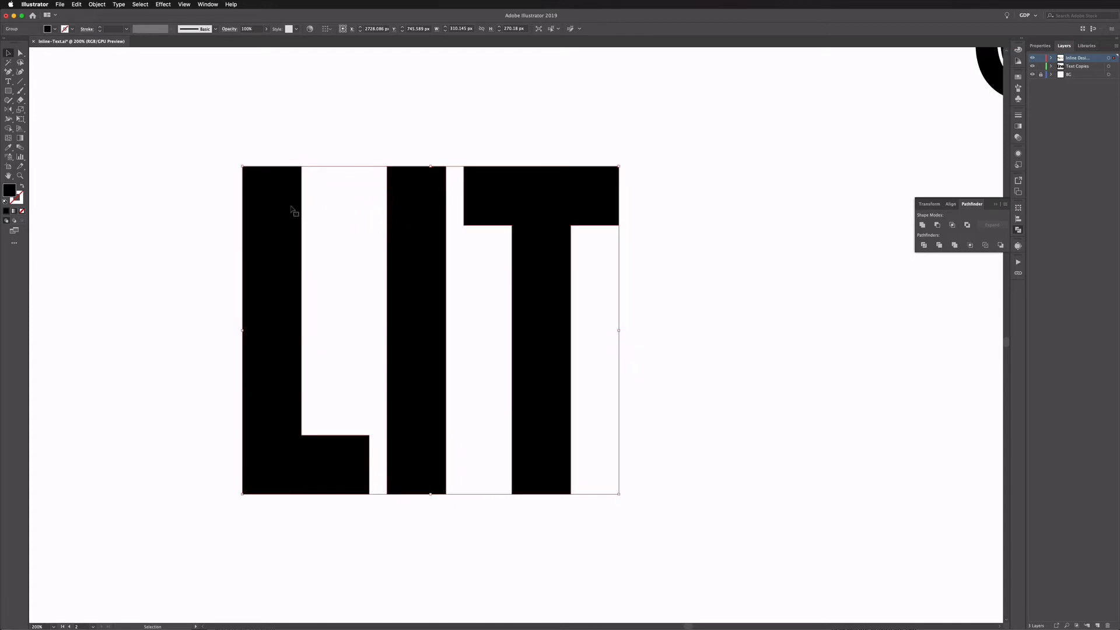
key("super")
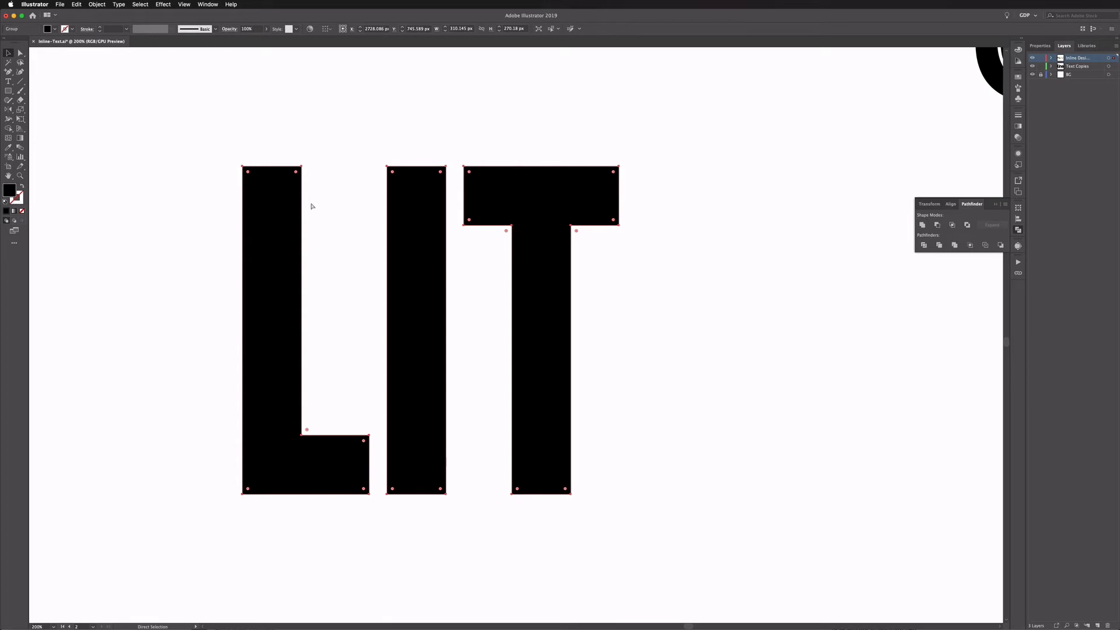
left_click_drag(1114, 58, 1114, 66)
left_click(1032, 66)
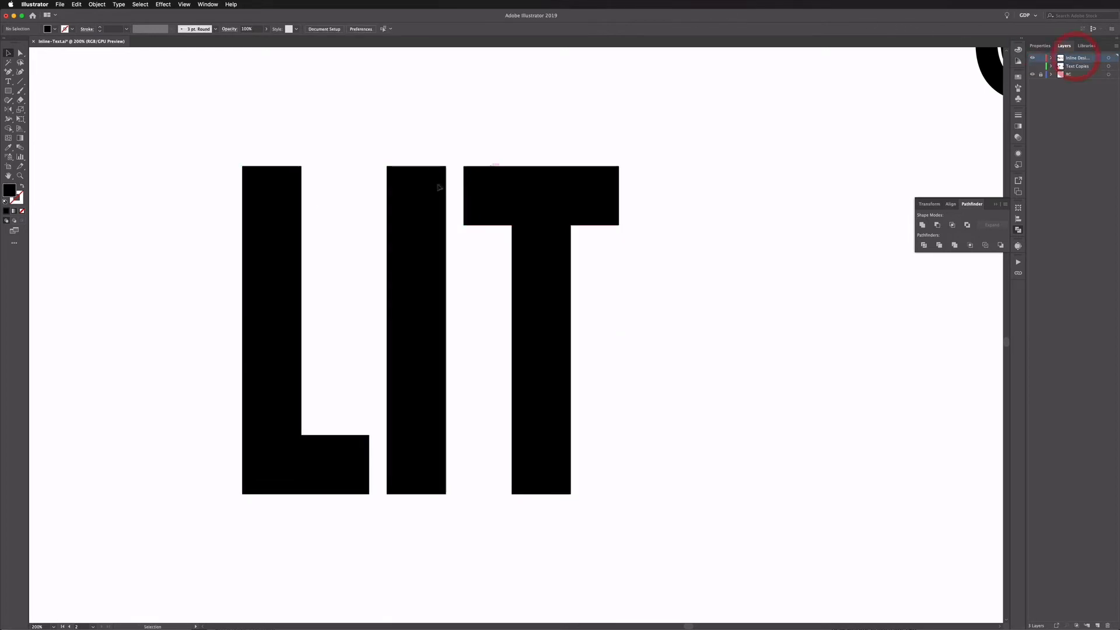
- Swap the LIT lettering's fill and stroke to get 1 pt outlines, and delete the end segments of its strokes
left_click(265, 183)
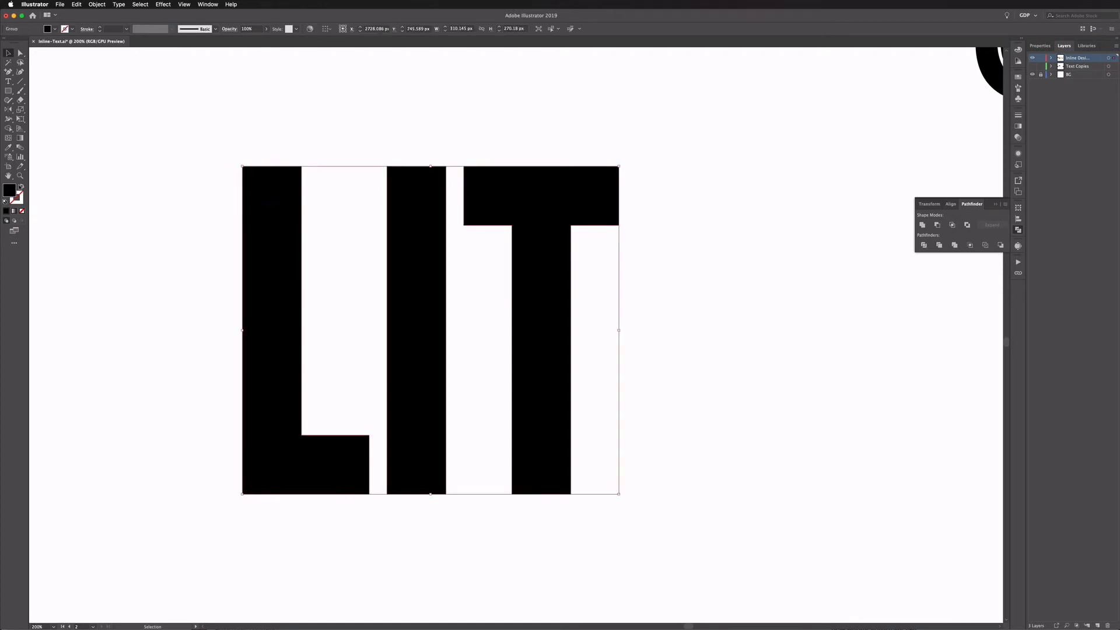
left_click(22, 186)
left_click(19, 53)
left_click(272, 166)
key("Delete")
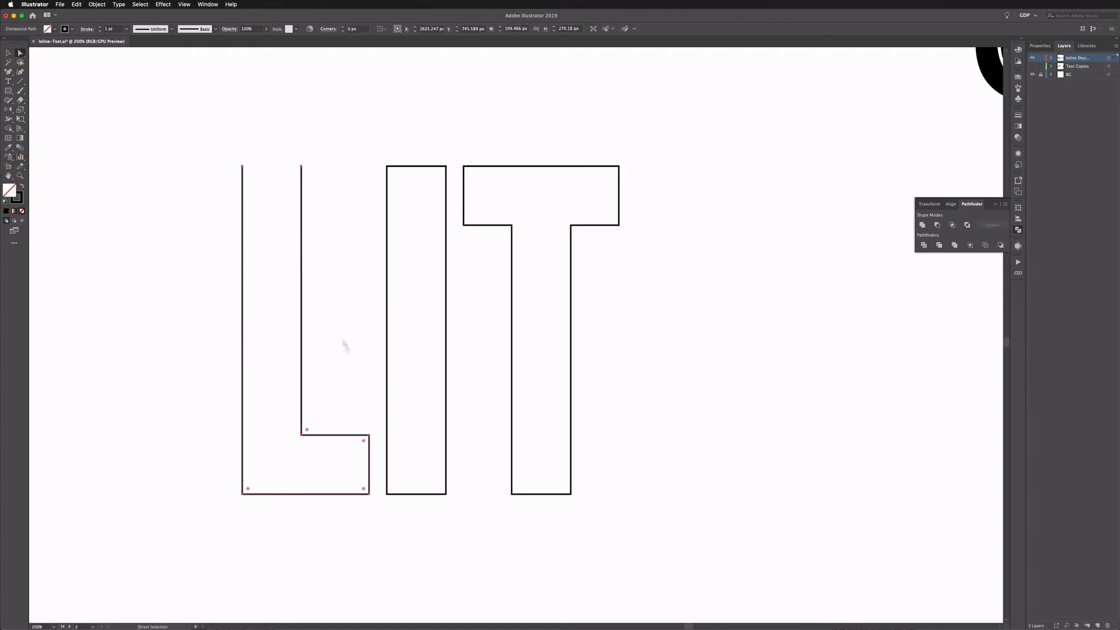
left_click(371, 458)
key("Delete")
key("v")
- Ungroup the LIT outlines and release the L's compound path into separate lines
left_click(325, 278)
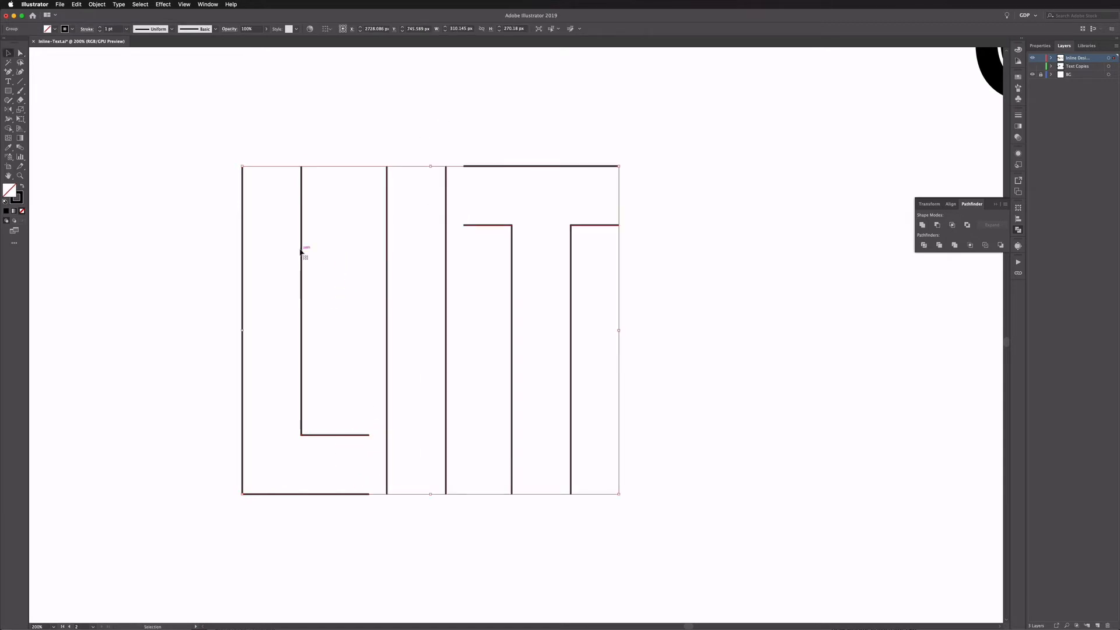
right_click(302, 246)
left_click(316, 313)
right_click(302, 244)
left_click(318, 292)
left_click(220, 241)
- Blend the two outline paths of the L to generate its middle line
left_click(300, 253)
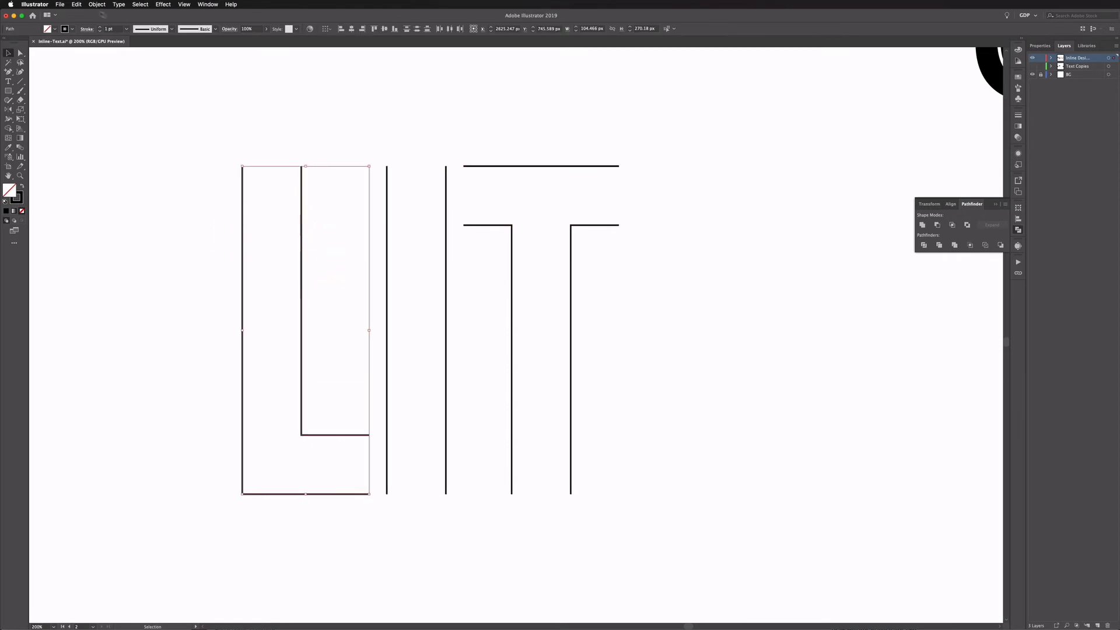
left_click(97, 4)
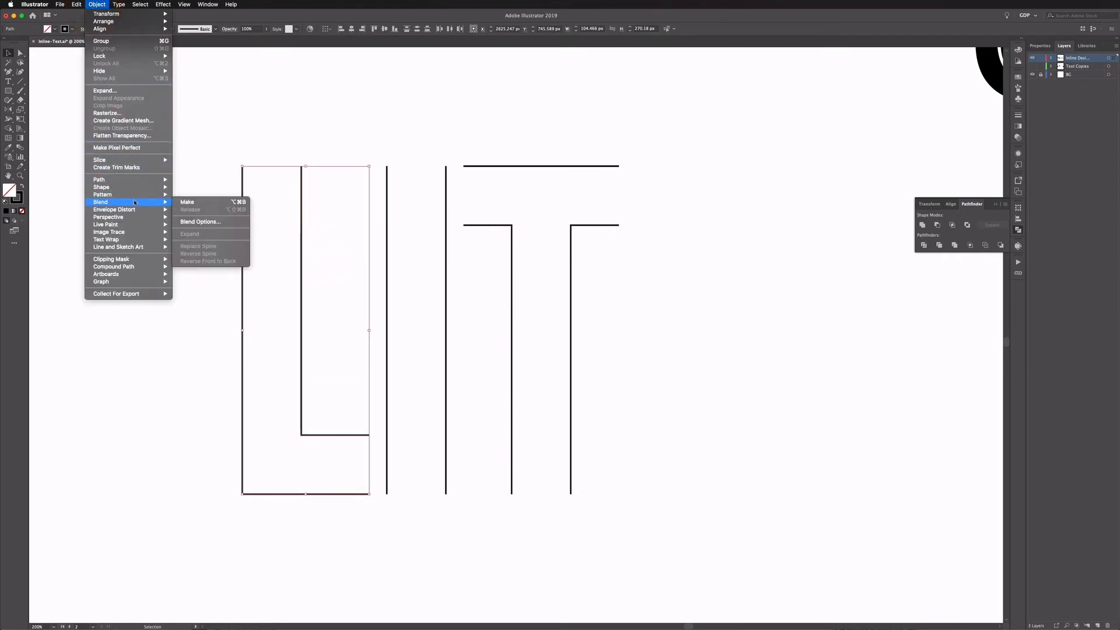
left_click(181, 202)
left_click(412, 228)
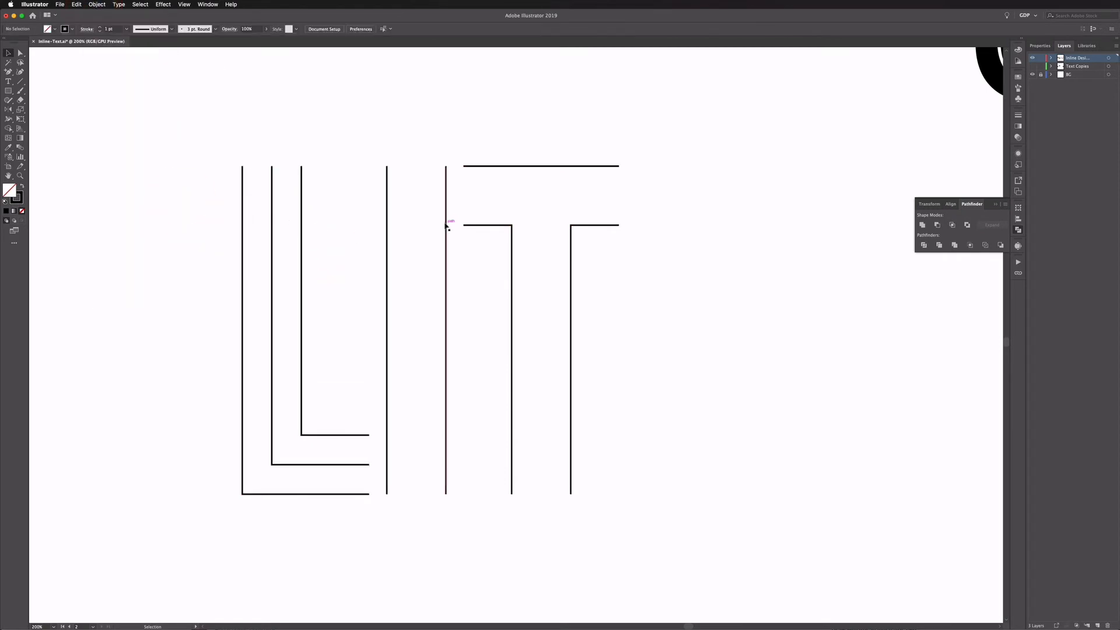
- Flip the right line of the I vertically and blend it with the left one to generate a middle line
left_click(446, 227)
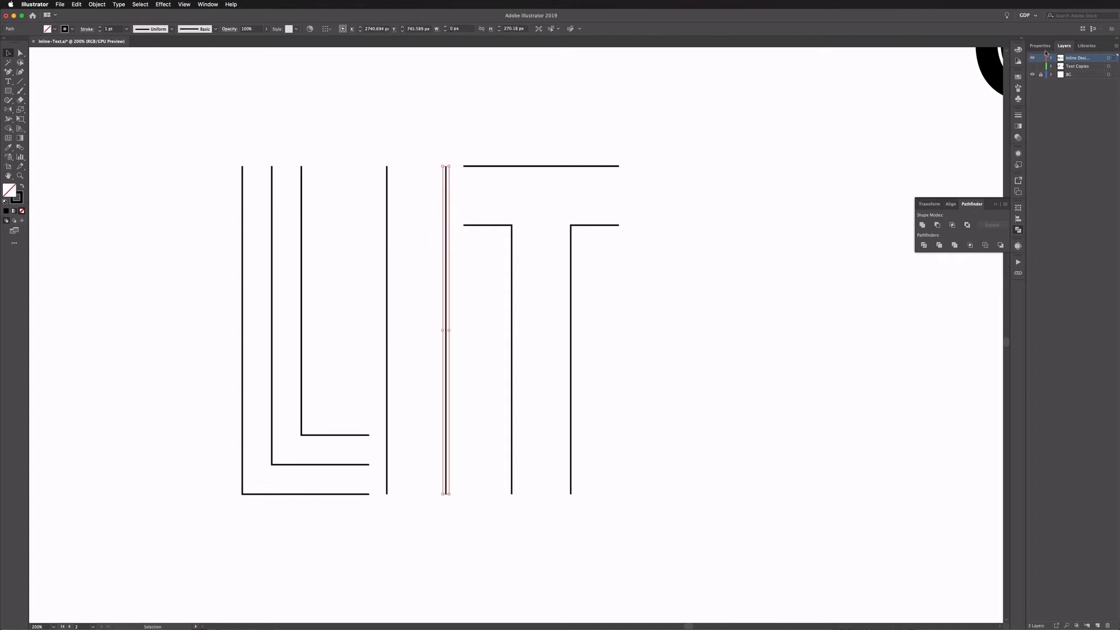
left_click(1042, 46)
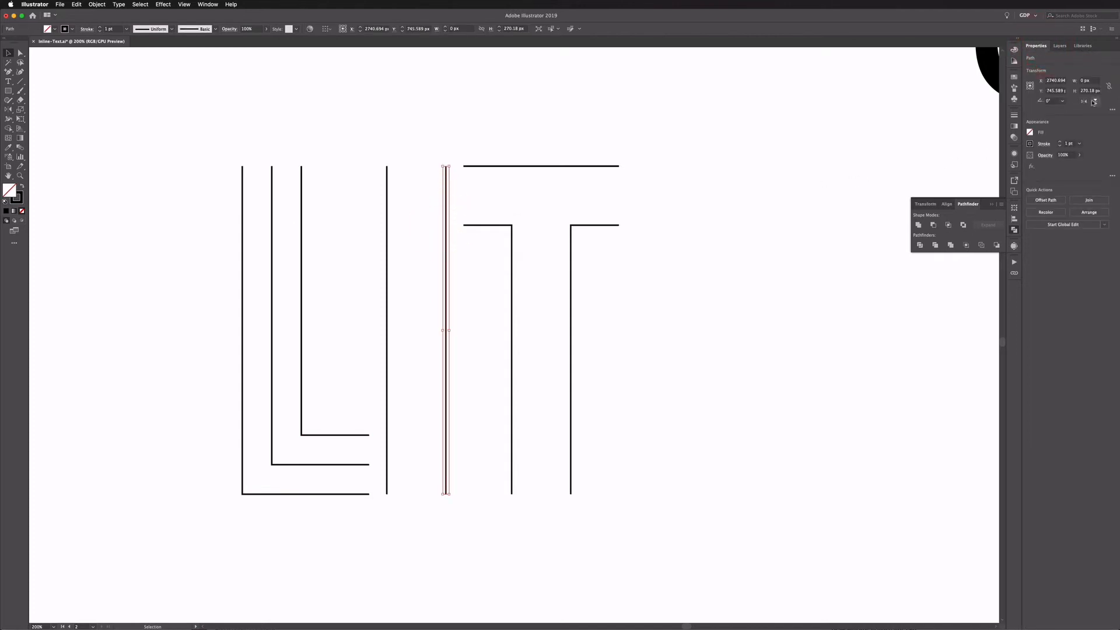
left_click(1095, 102)
left_click_drag(374, 179, 451, 199)
left_click(97, 5)
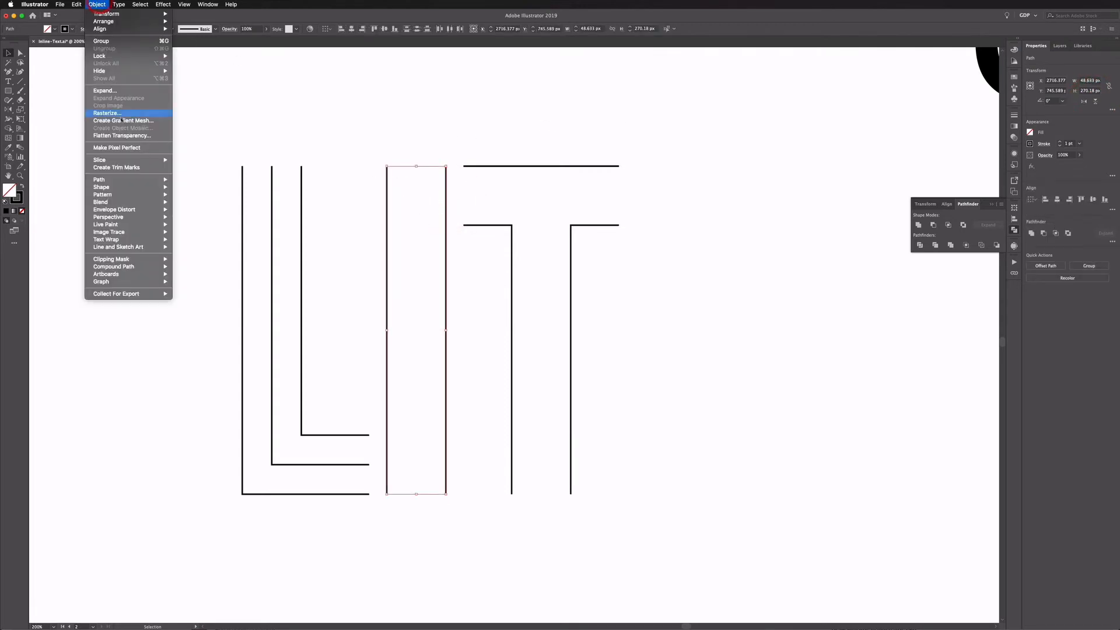
mouse_move(99, 205)
left_click(190, 206)
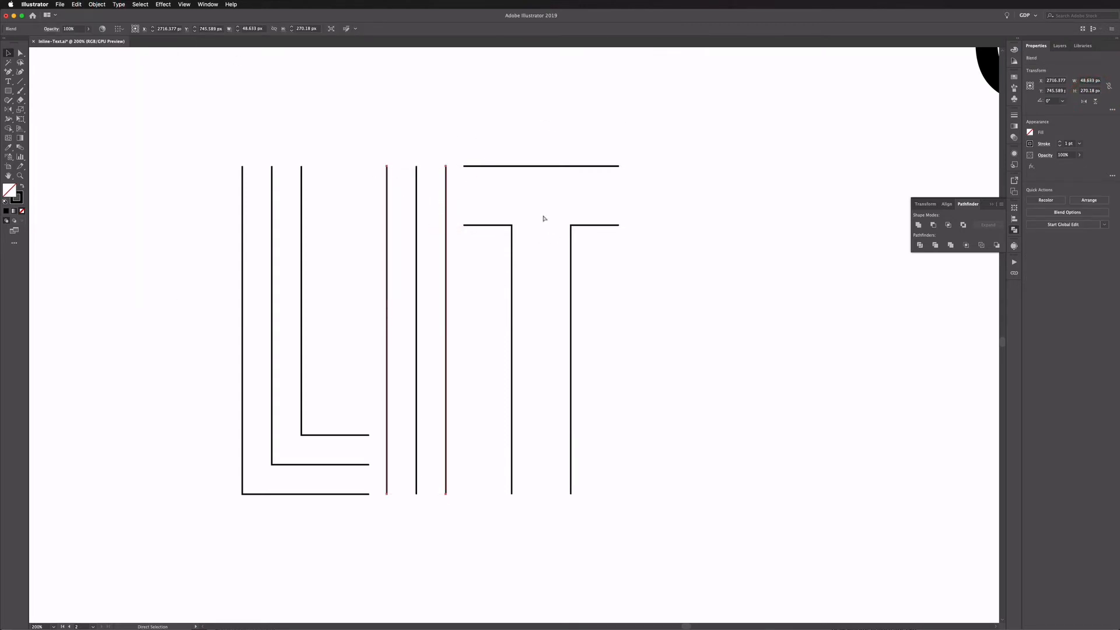
- Draw guide rectangles over the T's crossbar, about 128 by 49 px, and its stem, about 49 by 222 px
key("super+equal")
key("space")
left_click_drag(621, 225, 323, 278)
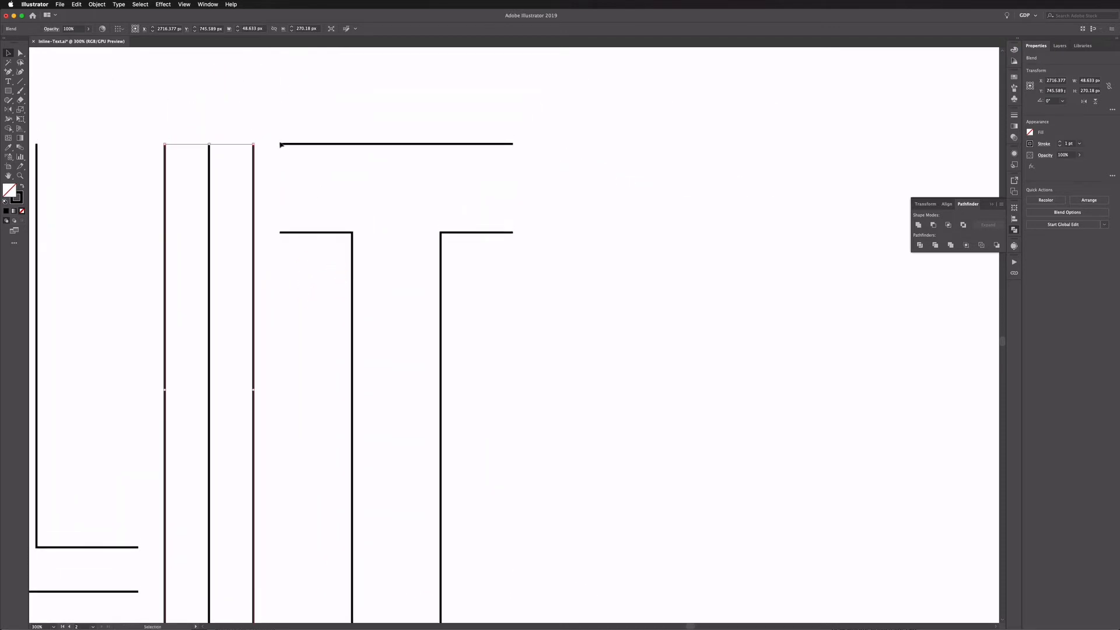
left_click(9, 91)
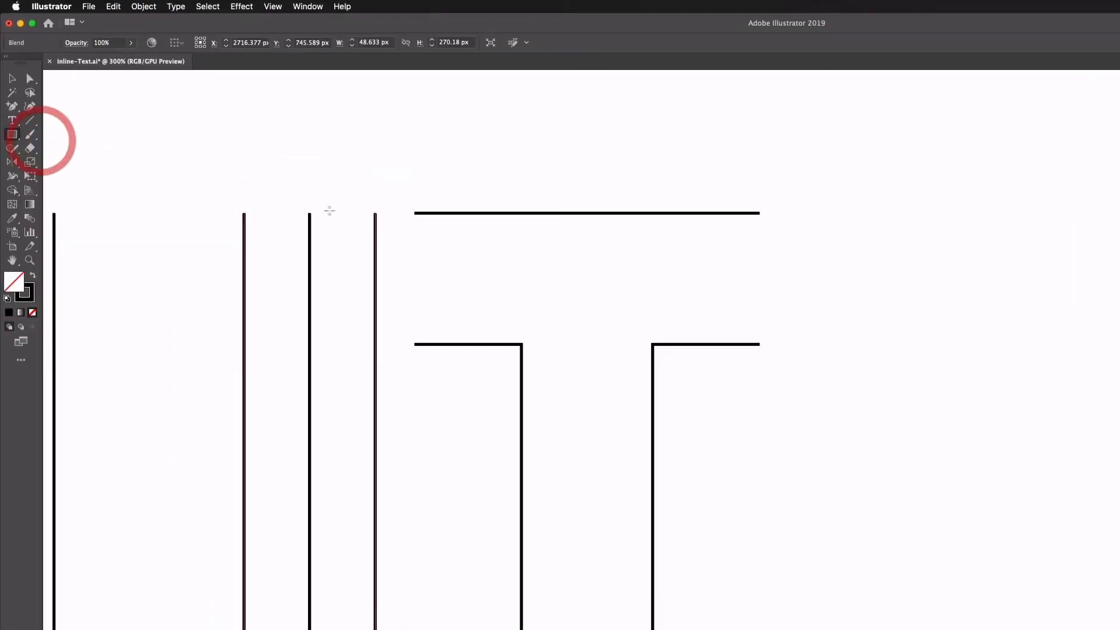
left_click_drag(413, 213, 758, 344)
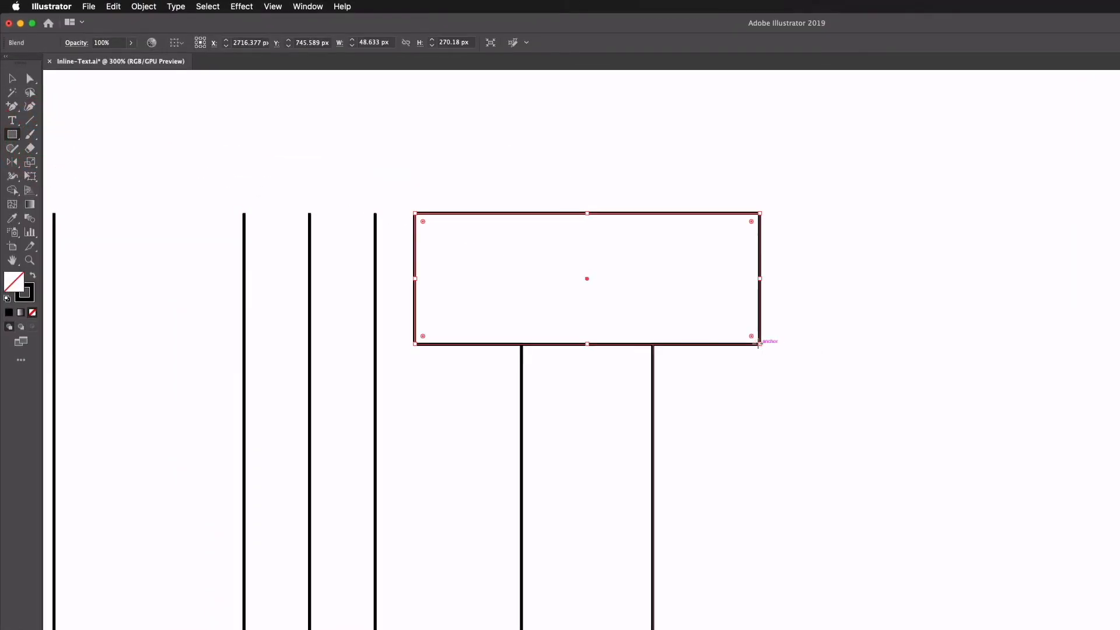
scroll(729, 420, "down", 3)
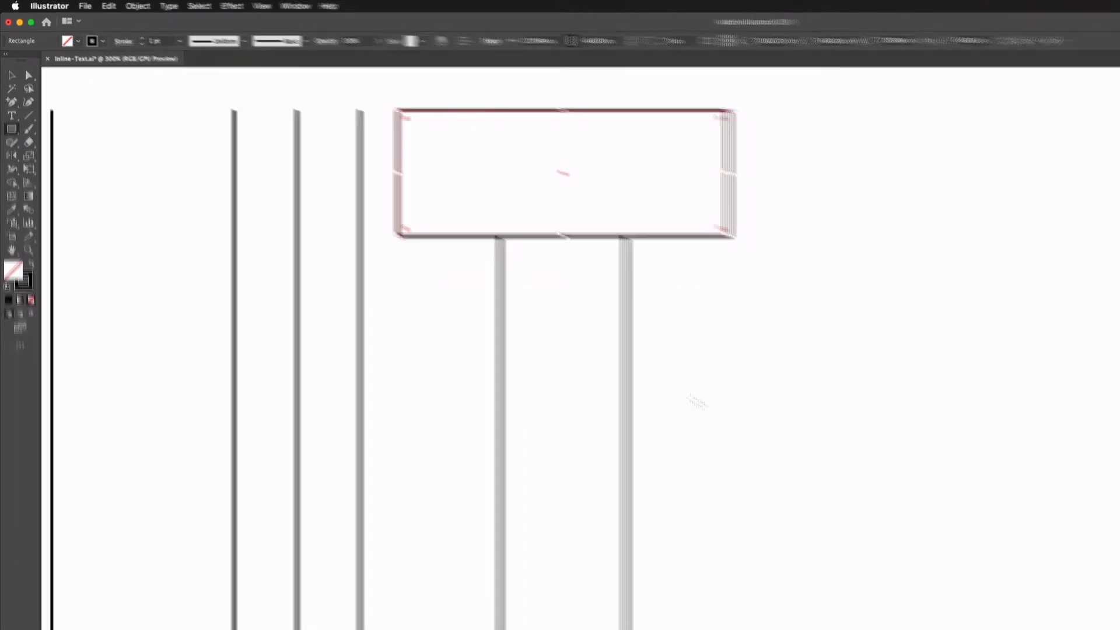
mouse_move(521, 629)
left_mouse_down()
mouse_move(600, 605)
mouse_move(654, 236)
left_mouse_up()
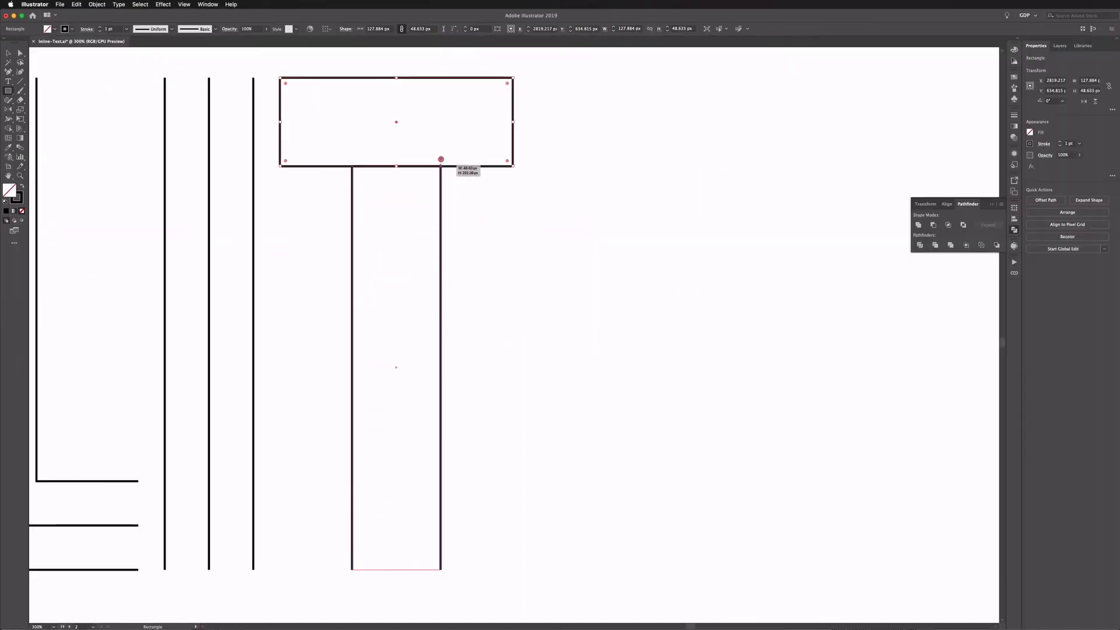
left_click_drag(442, 160, 440, 168)
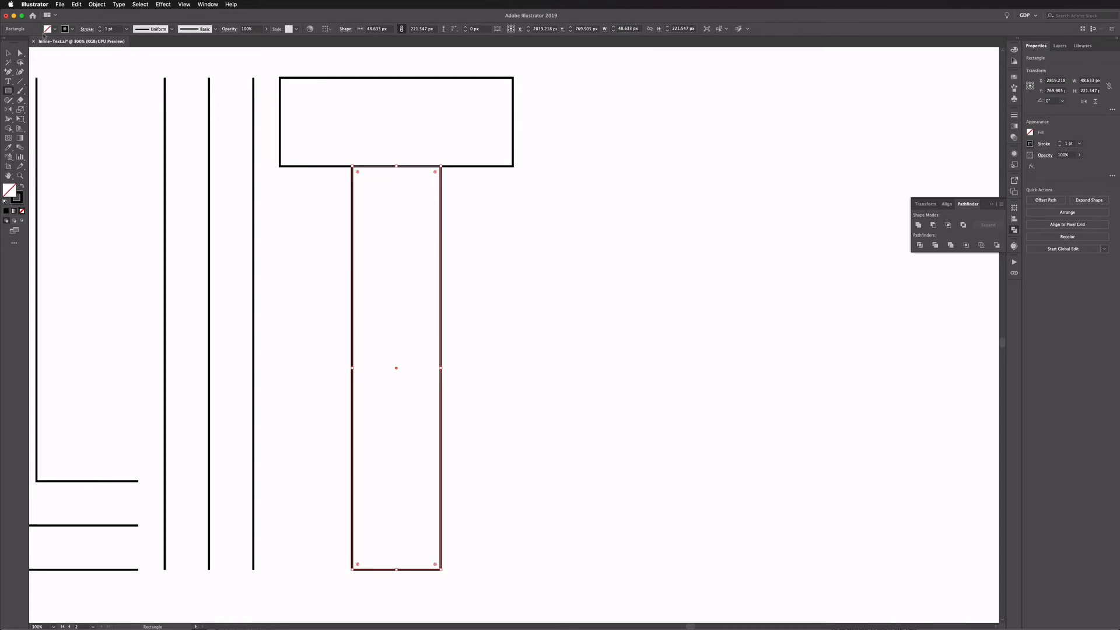
- Draw a vertical line up the centre of the T's stem and a horizontal line through the centre of its crossbar
left_click(8, 53)
left_click(308, 255)
left_click(20, 81)
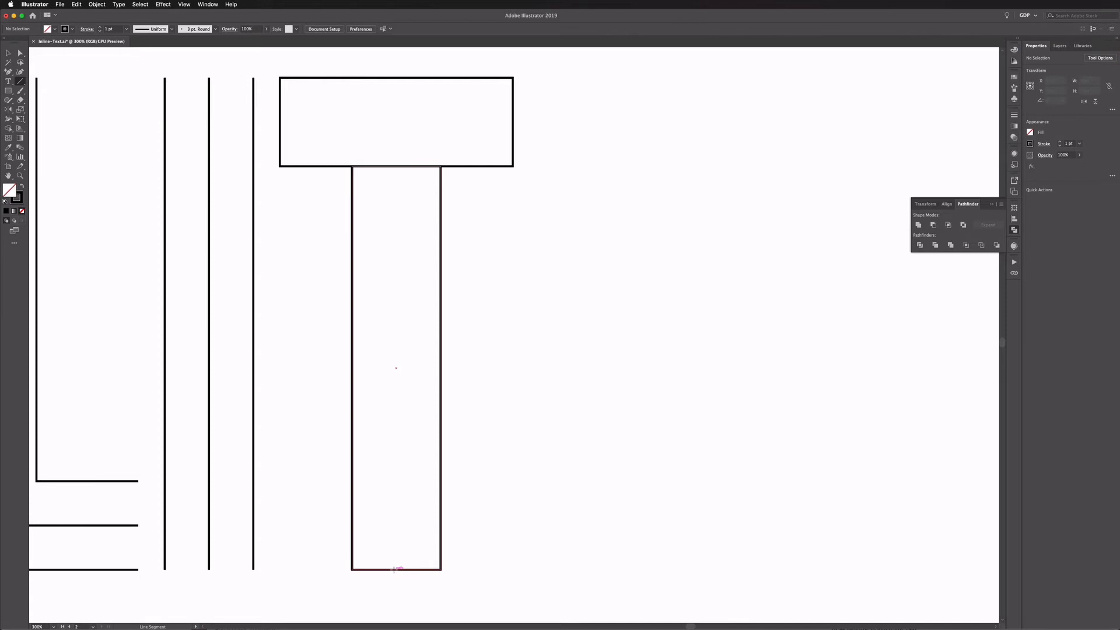
mouse_move(395, 569)
left_mouse_down()
mouse_move(403, 217)
mouse_move(393, 180)
mouse_move(393, 207)
left_mouse_up()
left_click_drag(282, 238, 513, 238)
- Delete the T's guide rectangles and original outline paths, keeping only the two centre lines
key("v")
left_click(281, 220)
key("Delete")
left_click(293, 193)
key("Delete")
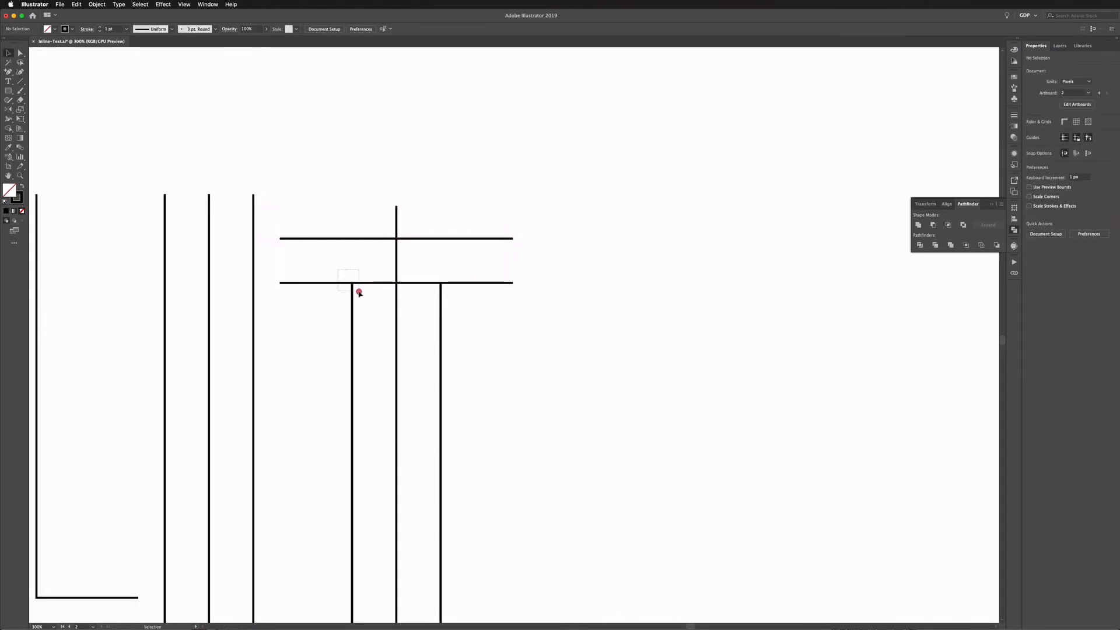
left_click_drag(358, 293, 359, 294)
key("Delete")
left_click_drag(429, 273, 460, 298)
key("Delete")
- Trim the piece of the T's vertical centre line above the horizontal one with the Shape Builder tool
left_click_drag(382, 224, 421, 264)
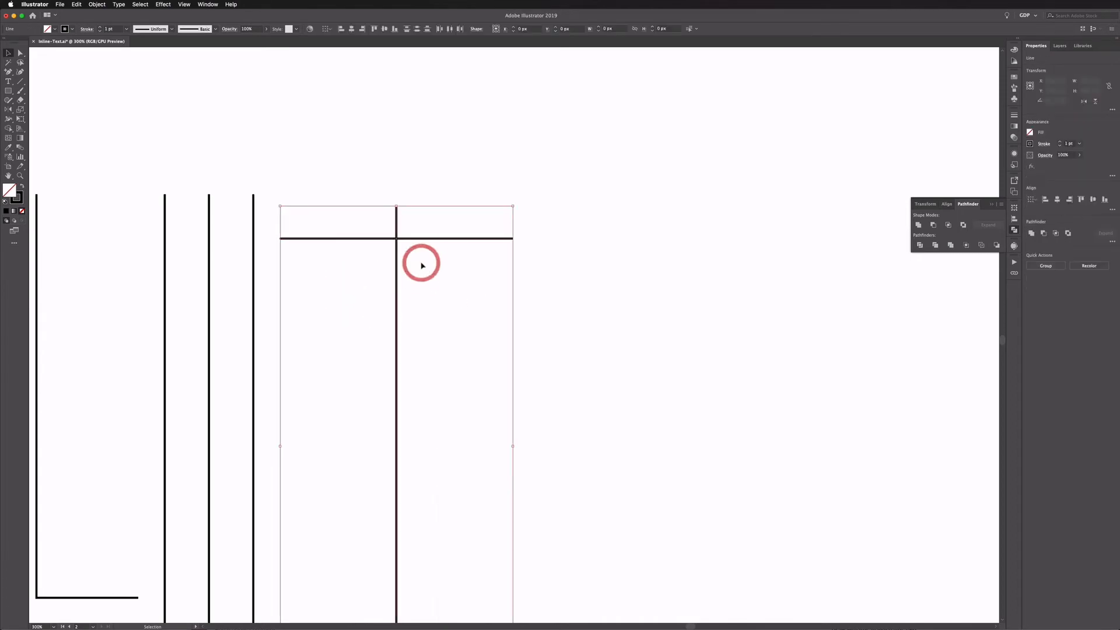
key("shift+m")
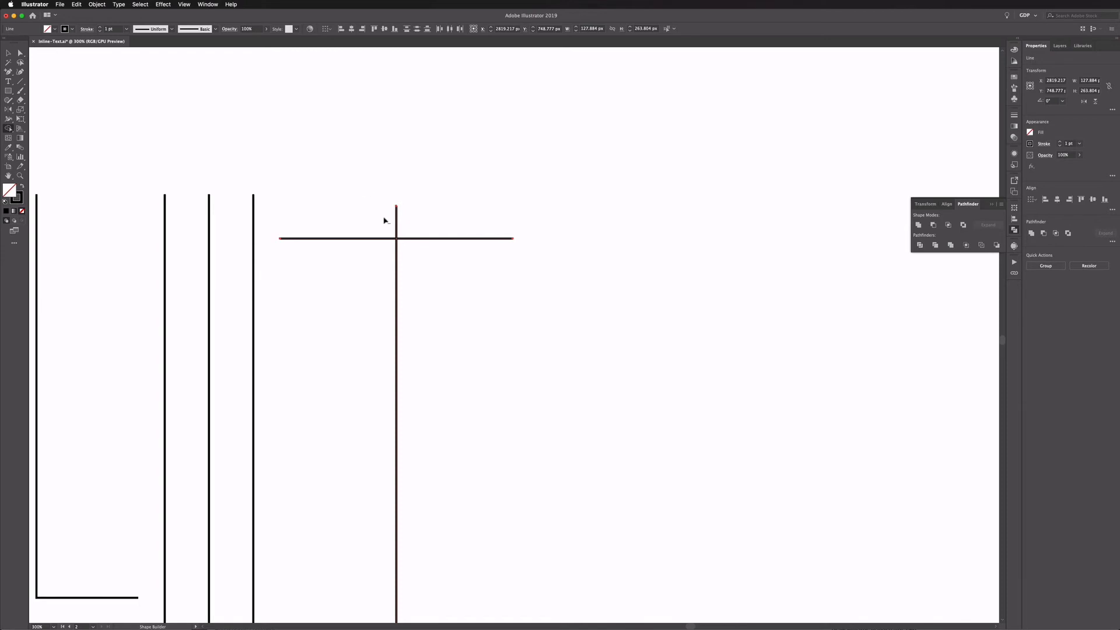
left_click_drag(424, 221, 425, 220)
key("v")
left_click(345, 165)
- Expand the L and I blends and ungroup them into separate lines
key("space")
left_click_drag(320, 219, 378, 177)
left_click_drag(343, 296, 560, 243)
left_click_drag(176, 254, 548, 298)
left_click(97, 4)
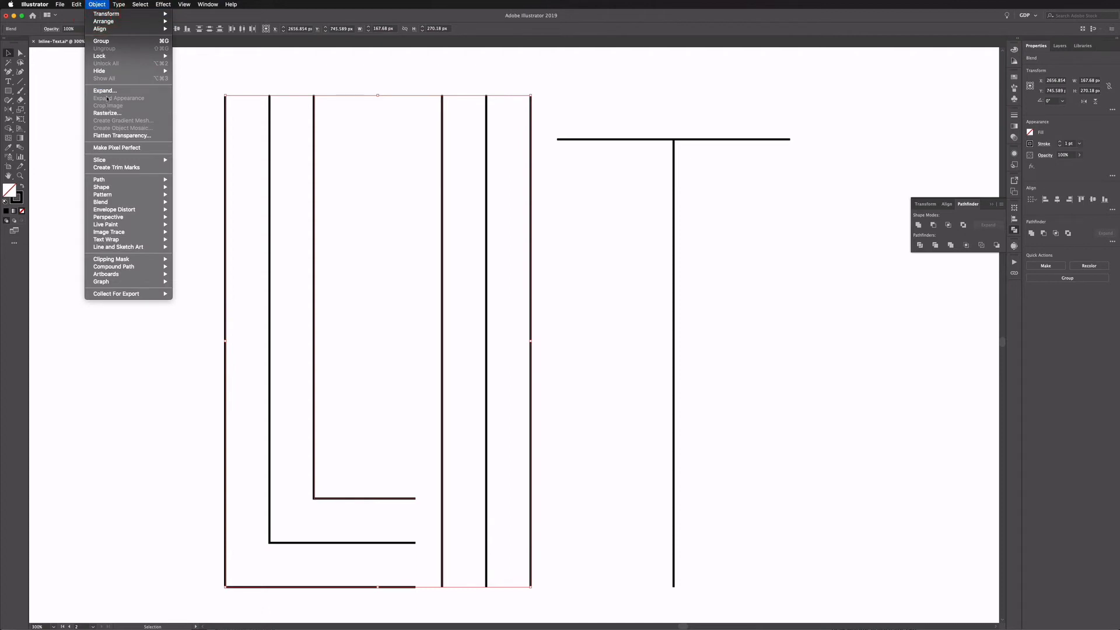
right_click(226, 190)
left_click(246, 260)
- Delete the outer lines of the L and the I, keeping only their middle lines
left_click(234, 218)
key("Delete")
left_click(335, 226)
key("Delete")
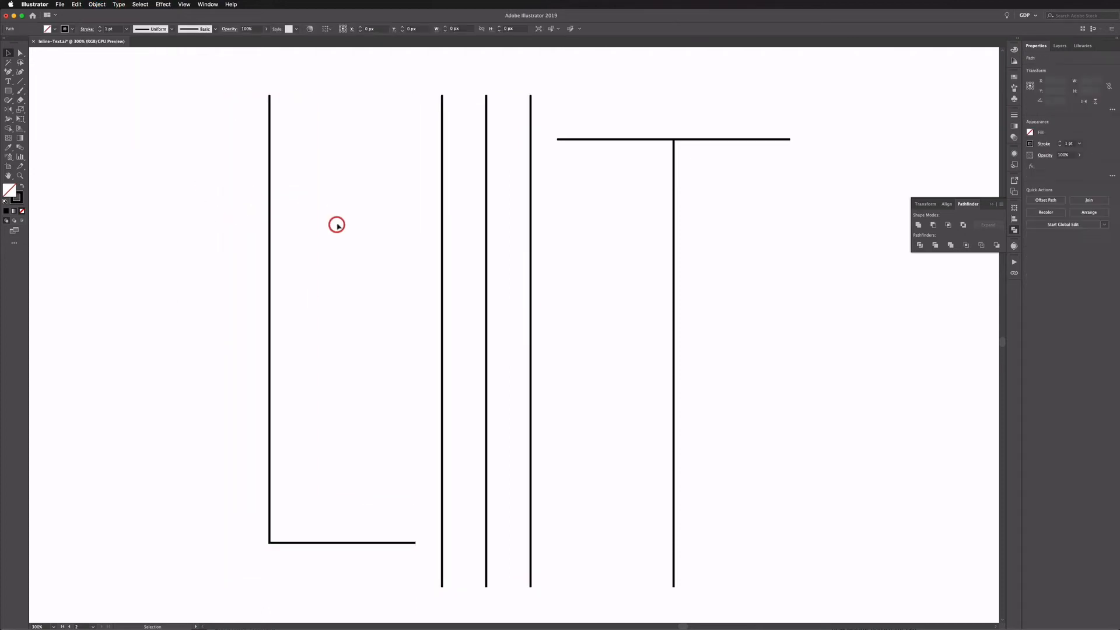
left_click(449, 240)
key("Delete")
left_click(531, 241)
key("Delete")
- Show the Text Copies layer, move its LIT lettering to the inline design layer, and swap fill and stroke to make it outlined
left_click(1060, 45)
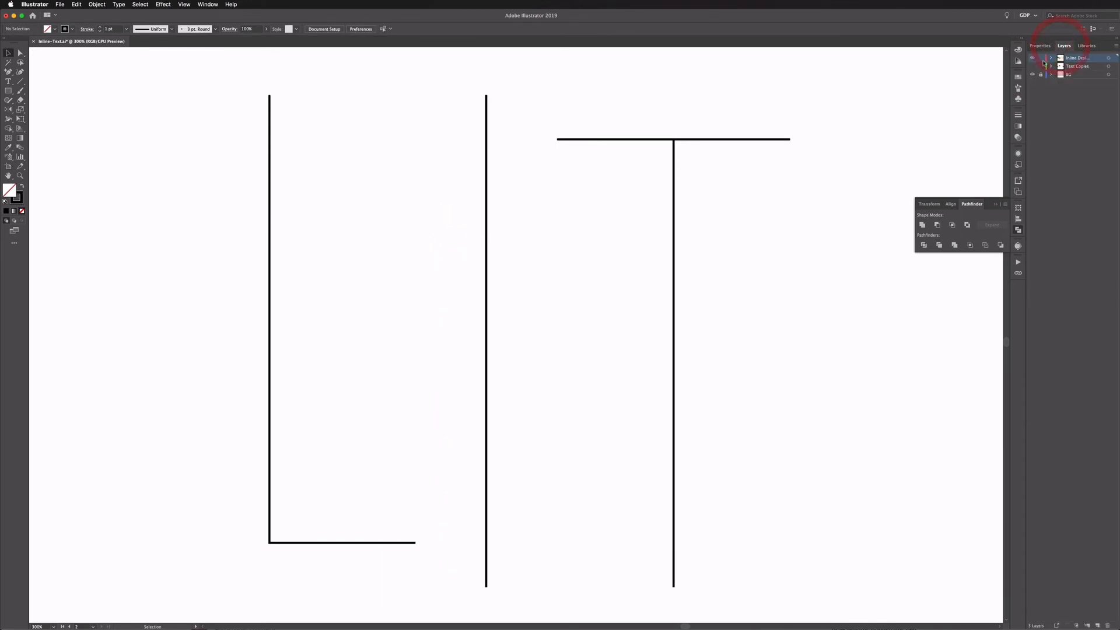
left_click(1033, 65)
left_click(1078, 66)
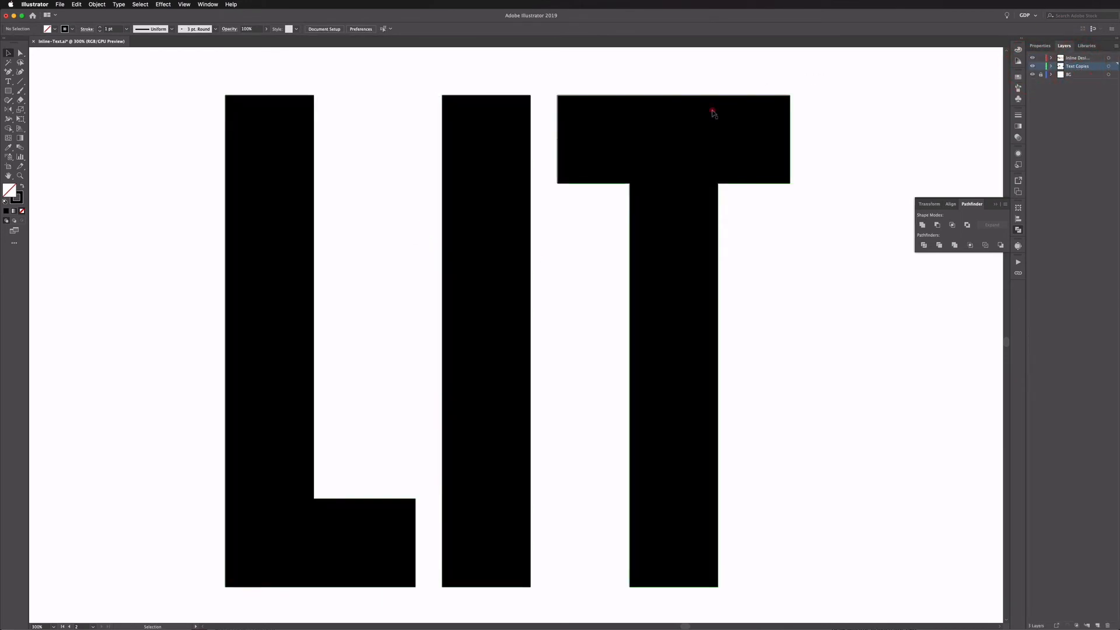
left_click(713, 110)
left_click_drag(1114, 60, 1114, 59)
left_click(22, 186)
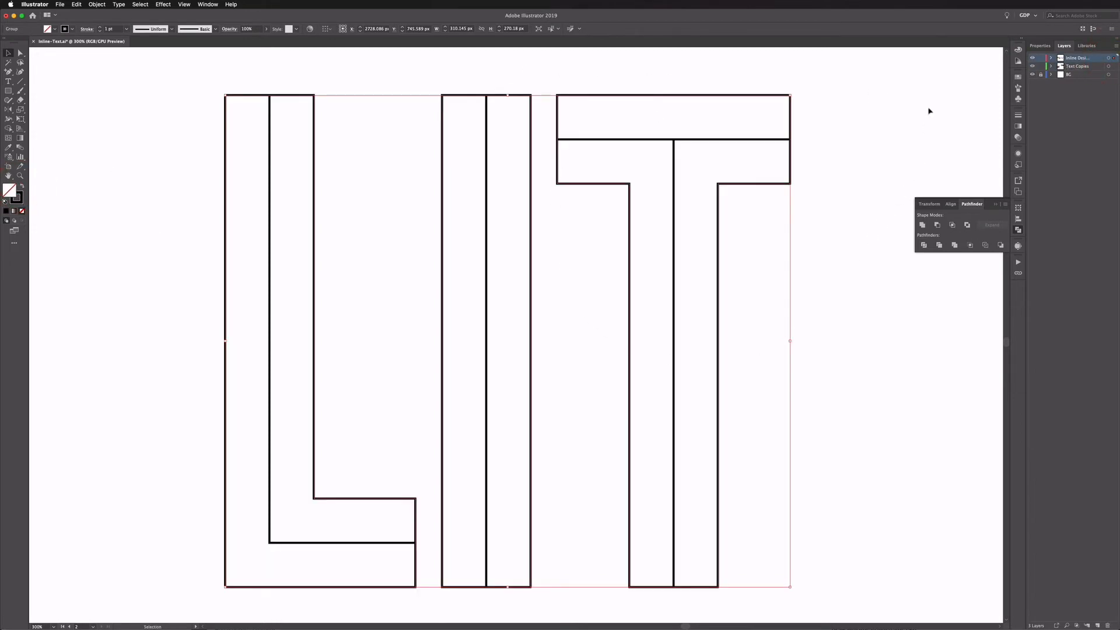
left_click(216, 155)
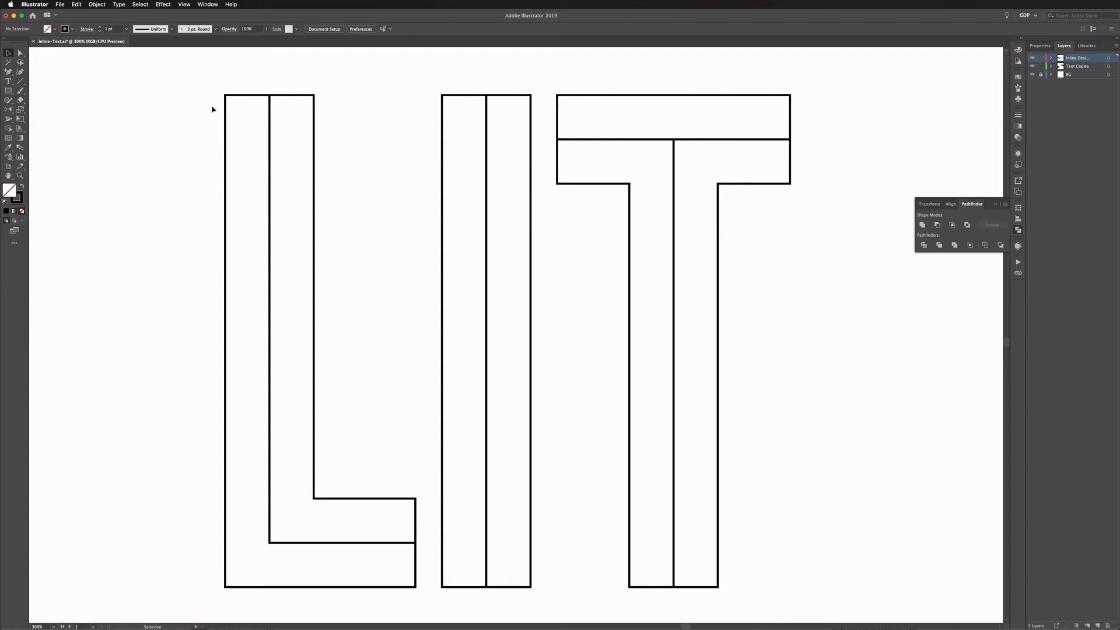
- Draw a V with the Pen tool from the L's two upper corners to a point on its middle line
left_click_drag(9, 71, 55, 73)
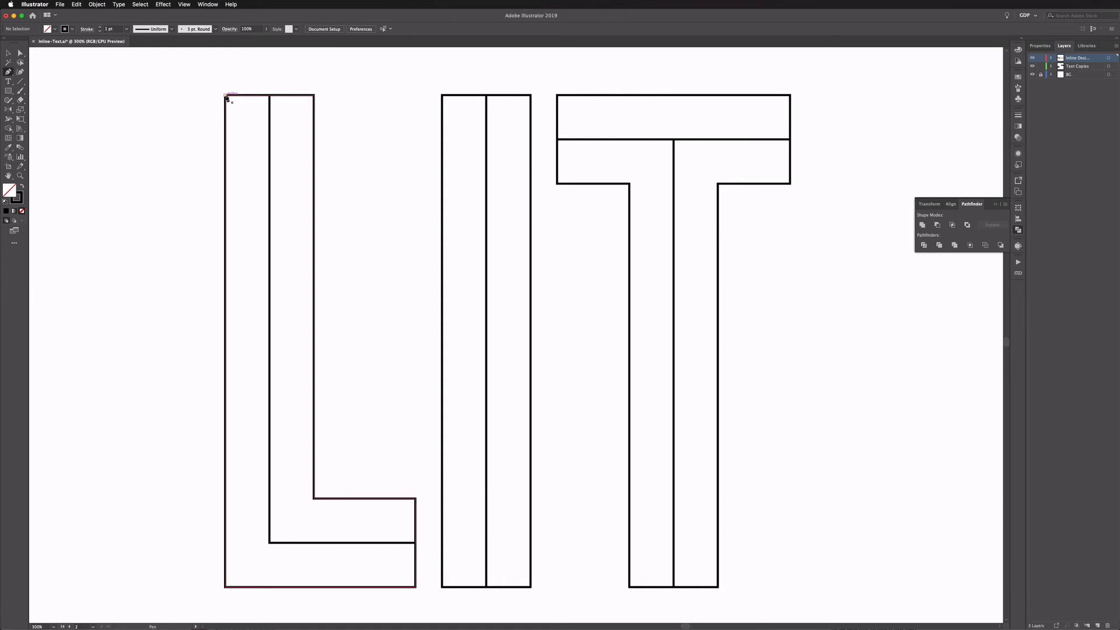
left_click(226, 95)
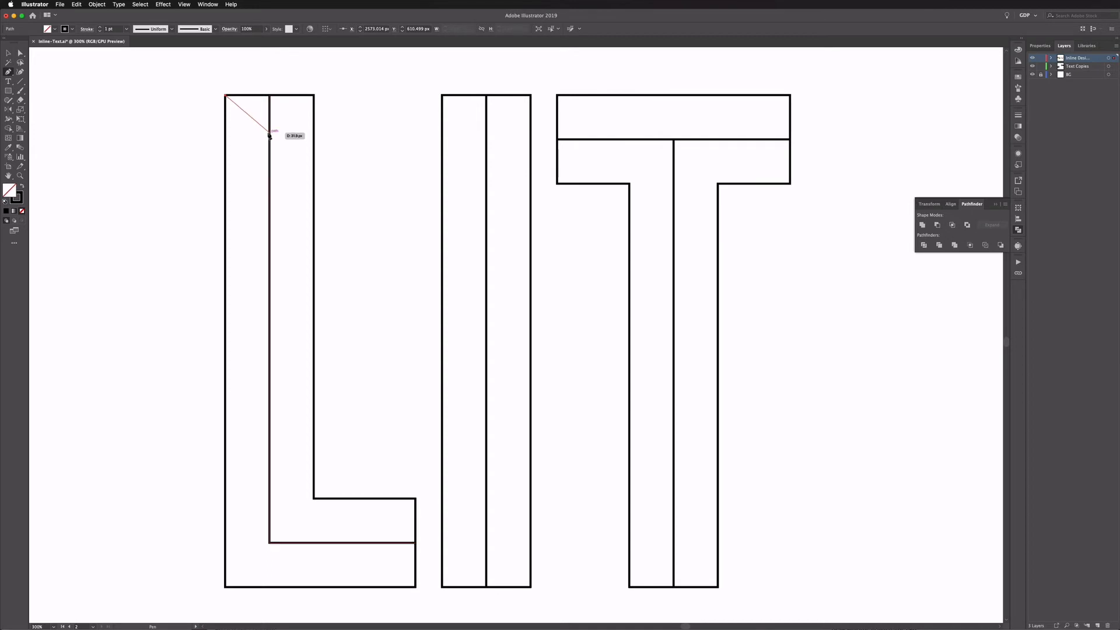
left_click(269, 132)
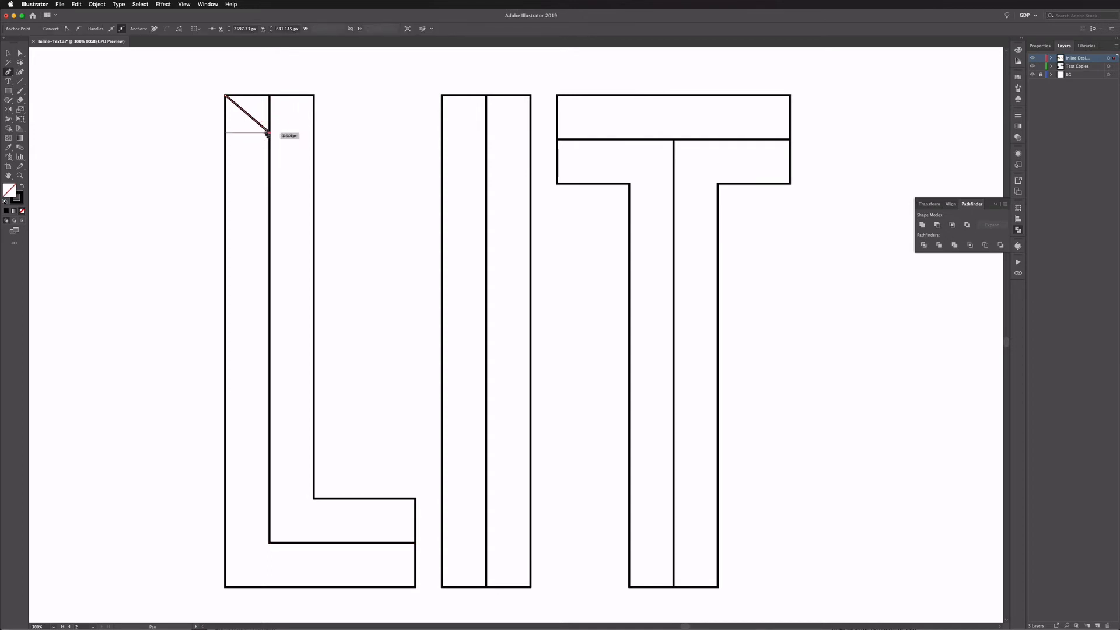
left_click(314, 96)
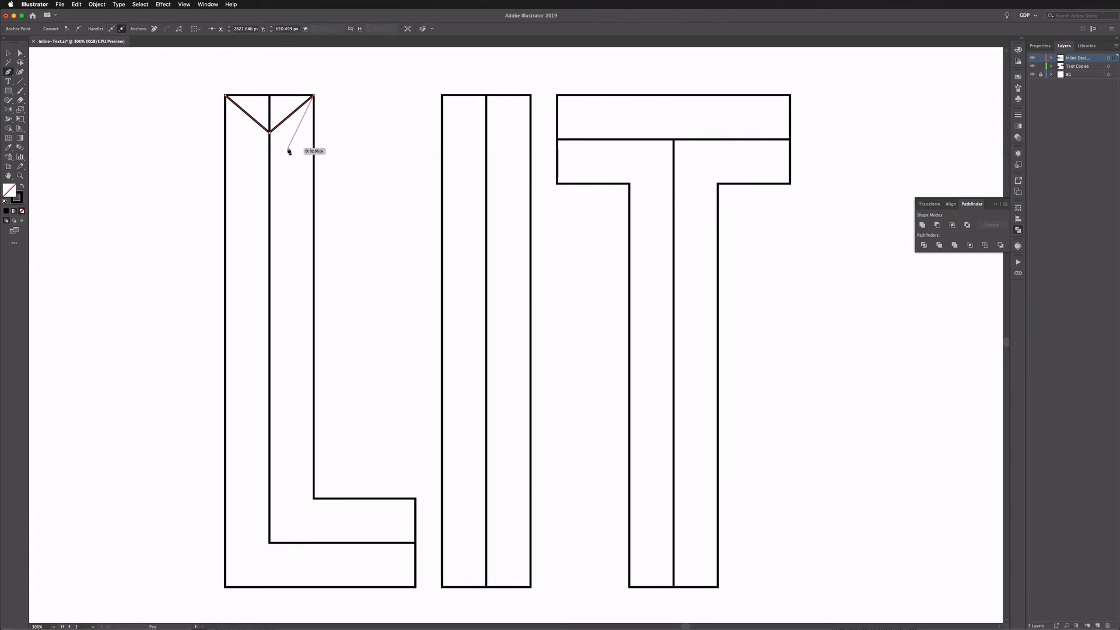
key("v")
- Duplicate the V path onto the L's foot, both ends of the I and the base of the T's stem, rotating copies to fit
left_click(248, 116)
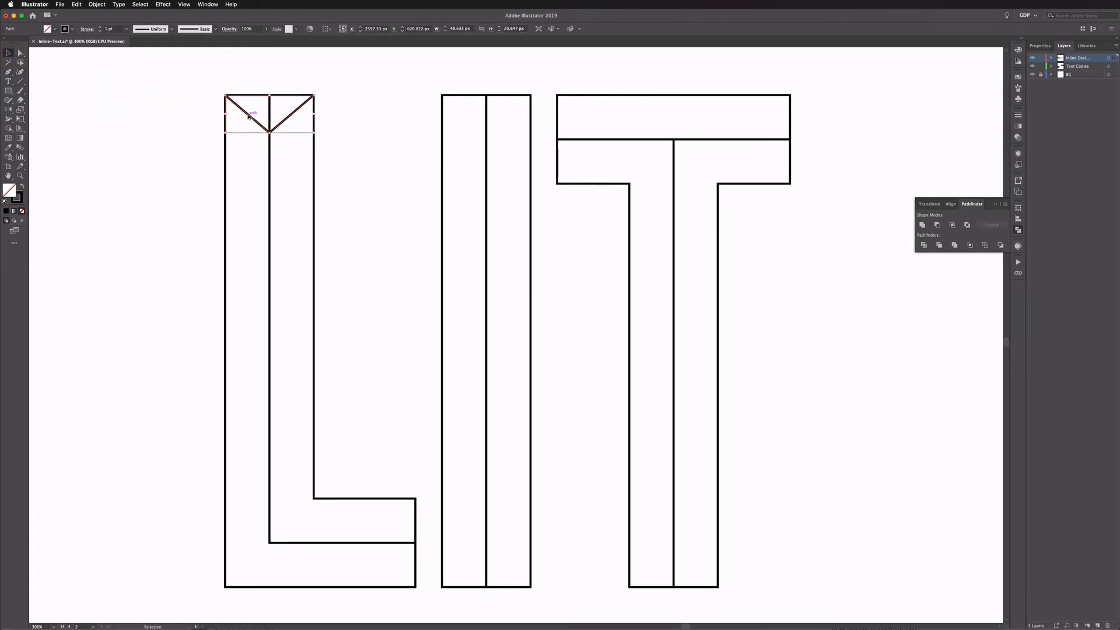
left_click_drag(248, 115, 397, 567)
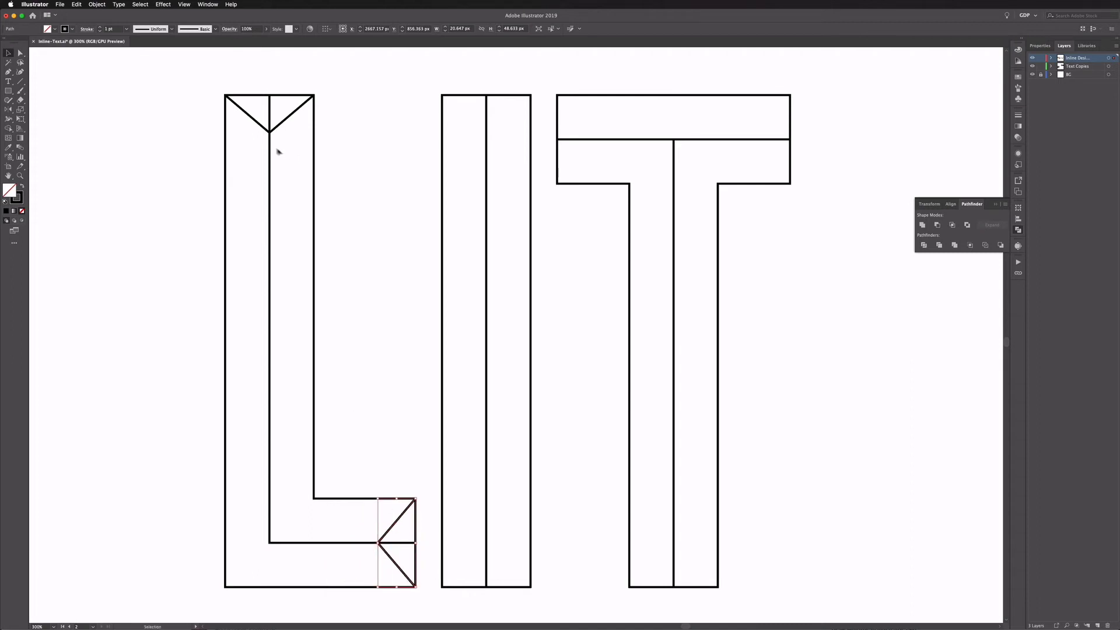
left_click_drag(258, 125, 475, 125)
left_click_drag(480, 129, 479, 388)
left_click_drag(534, 346, 439, 391)
left_click(530, 418, "shift")
left_click(401, 28)
left_click_drag(498, 559, 685, 559)
left_click(561, 482)
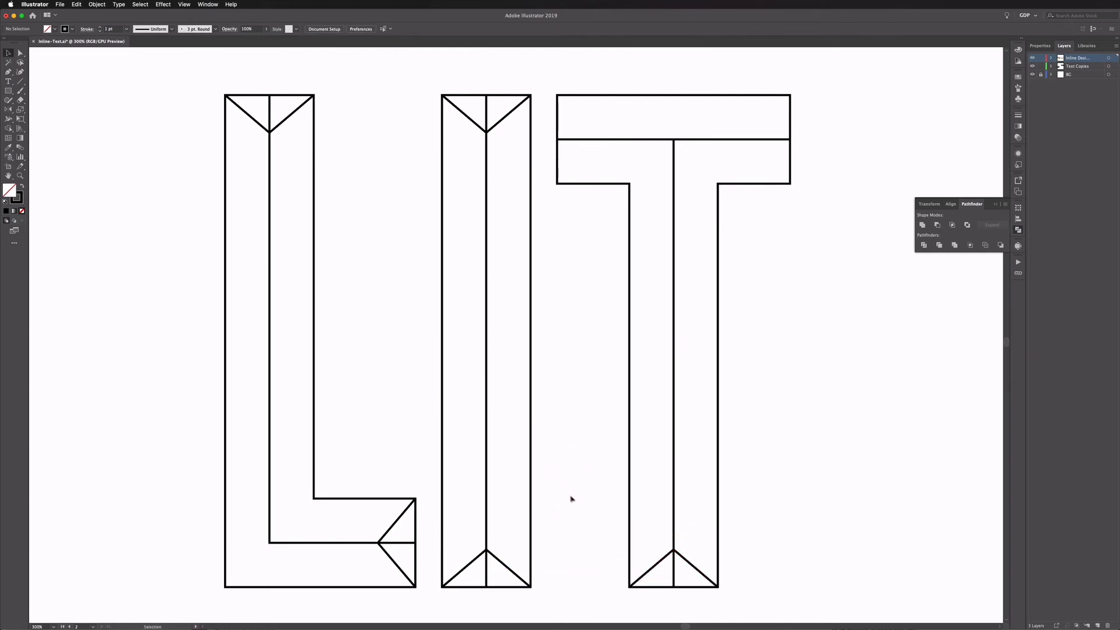
- Copy the V from the T's base to the left end of its crossbar, rotated to point inward and snapped to the corners
left_click_drag(650, 572, 633, 143)
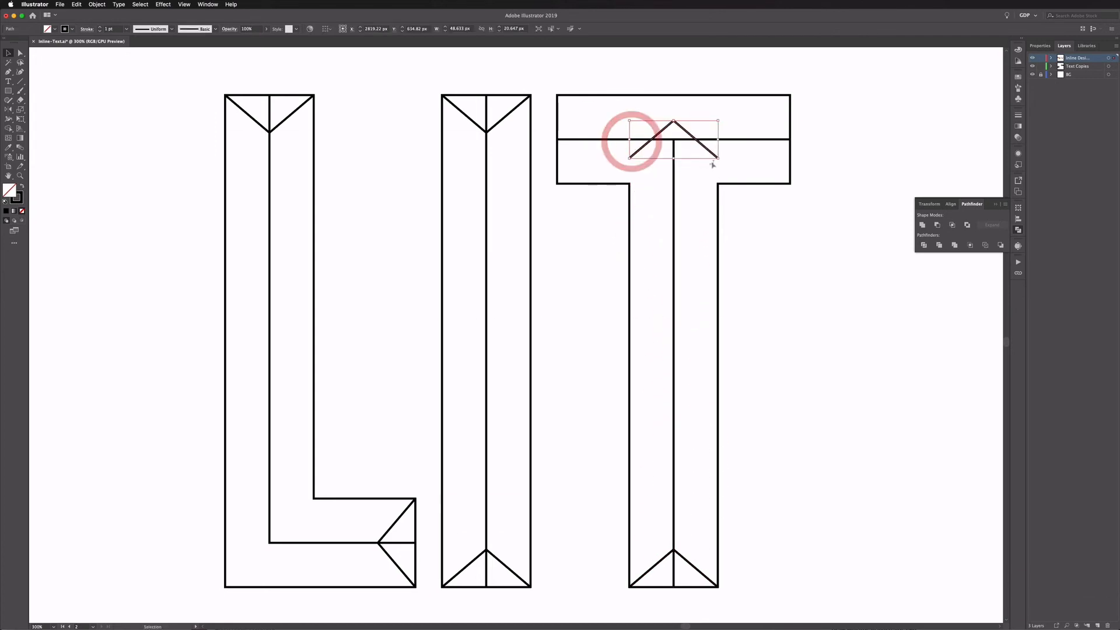
left_click_drag(721, 163, 567, 175)
key("super+equal")
key("super+equal")
key("super+equal")
key("super+equal")
key("a")
key("super+minus")
key("super+minus")
key("super+minus")
key("v")
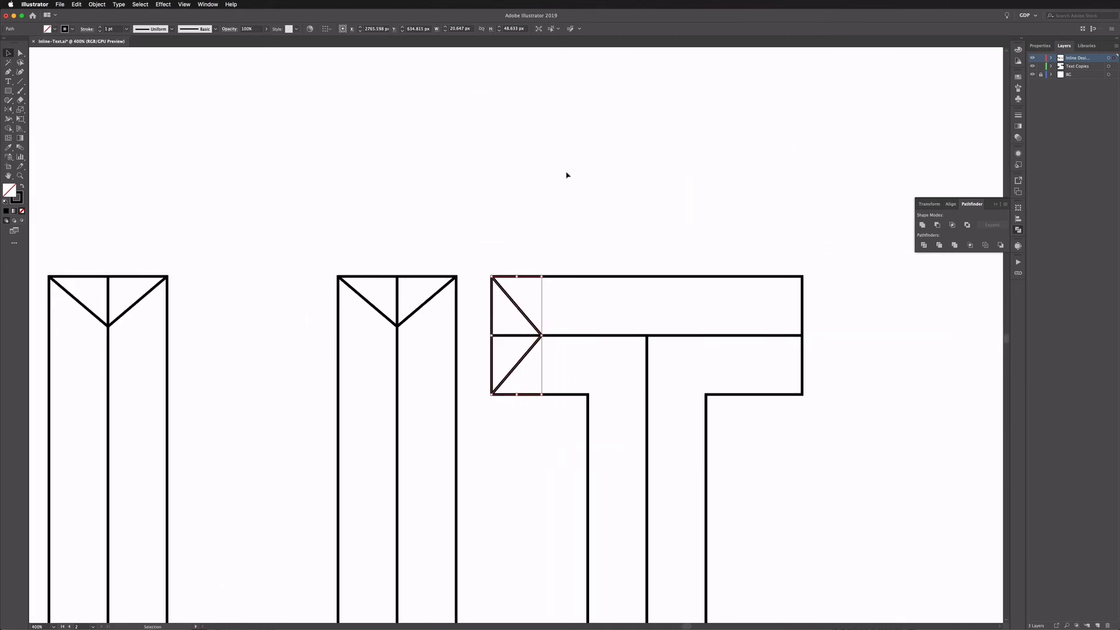
- Copy the V to the right end of the T's crossbar, turned to point inward and aligned with the corners
left_click_drag(529, 323, 714, 322)
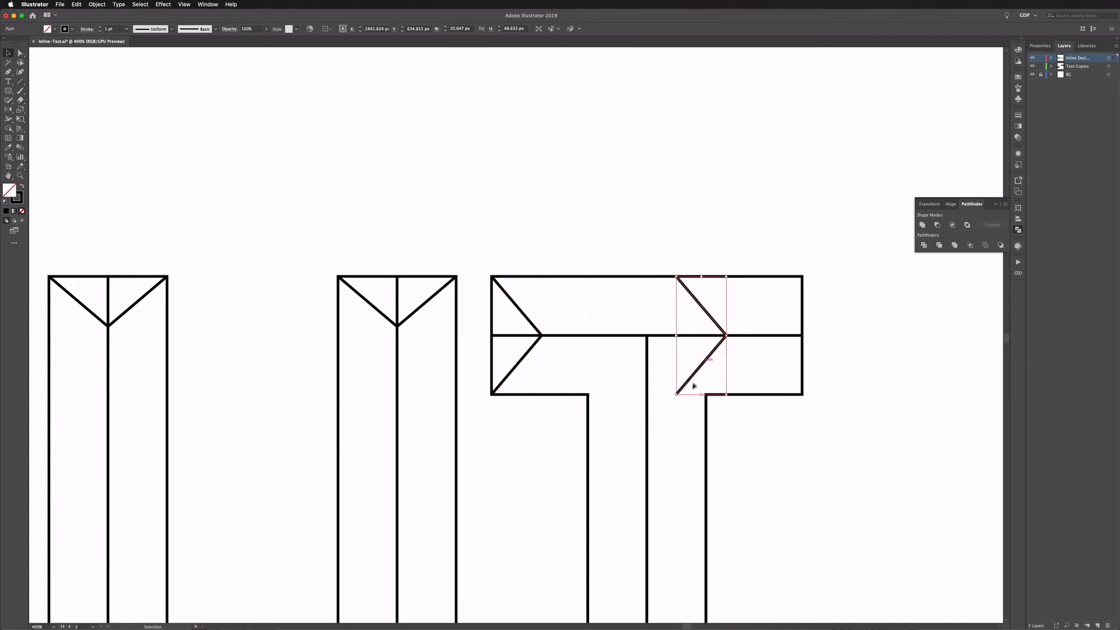
left_click_drag(729, 400, 647, 271)
key("super+a")
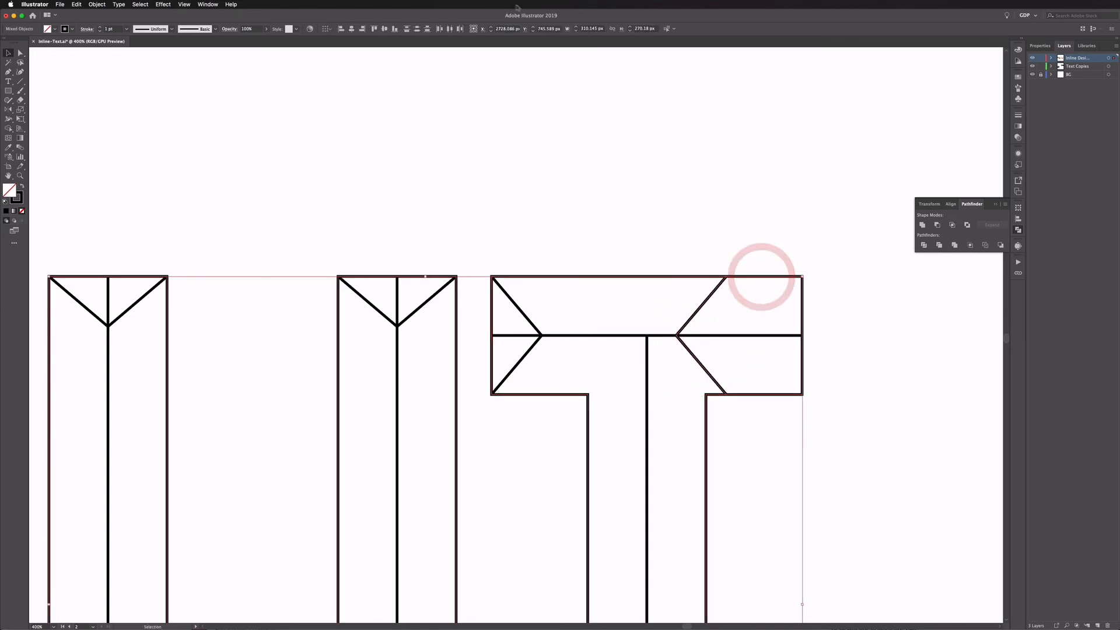
key("super+minus")
left_click(368, 393)
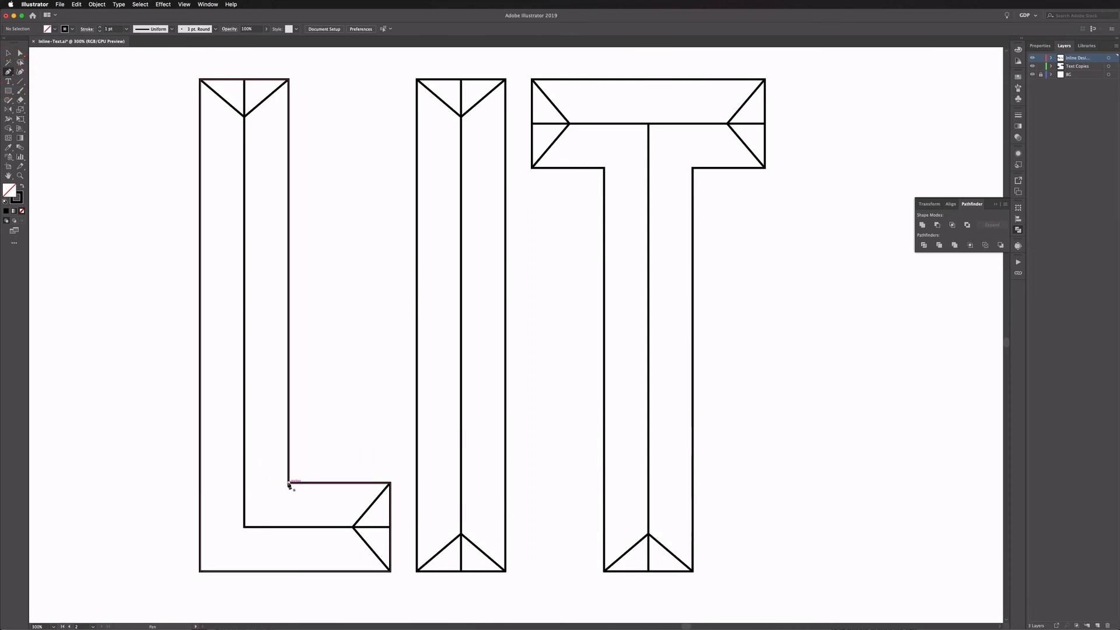
- Draw diagonal Pen tool paths joining the L's inner and outer corners, and linking the T's inner corners to its middle-line junction
left_click(288, 483)
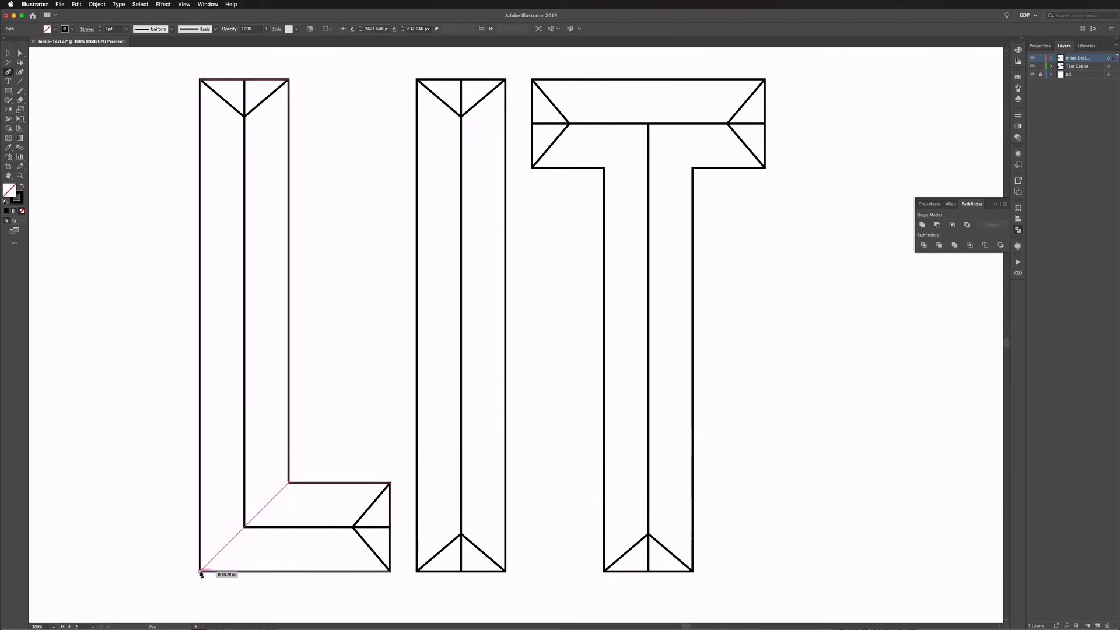
left_click(201, 572)
scroll(575, 338, "right", 3)
scroll(575, 338, "up", 1)
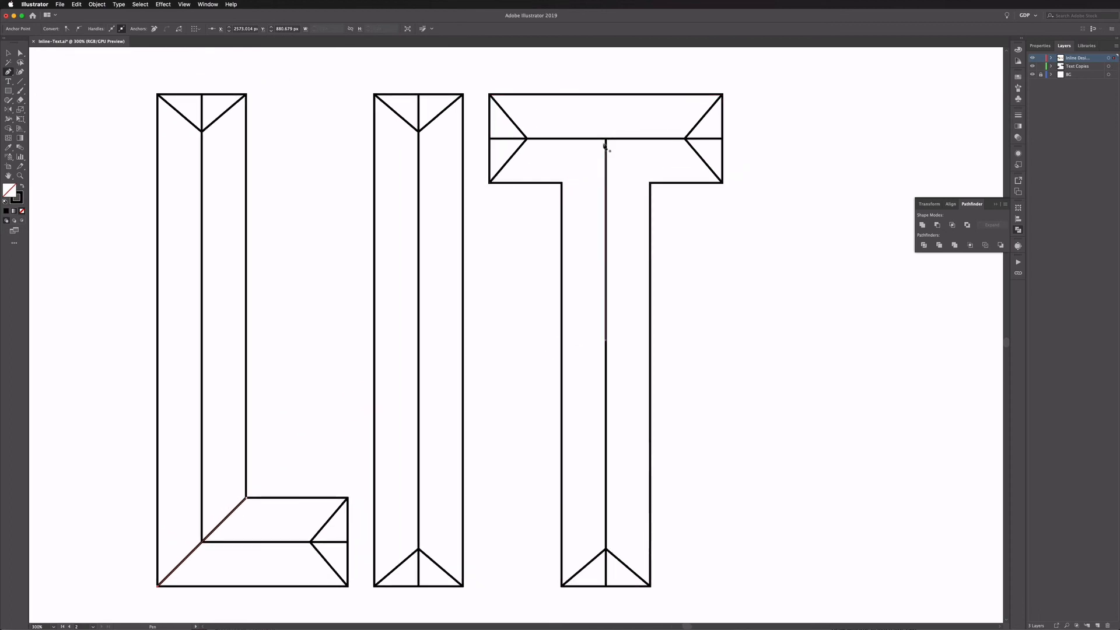
left_click(562, 185)
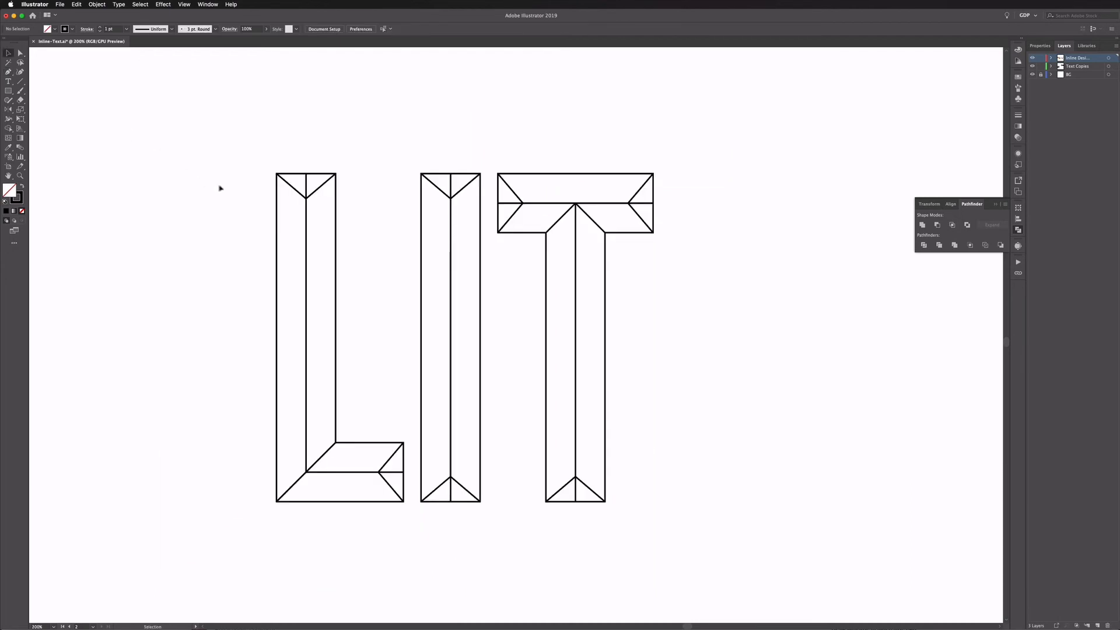
- Fill the upper and left-side facets of LIT with orange (R=255 G=91 B=0) using Shape Builder, merging the split end triangles
left_click_drag(231, 131, 738, 526)
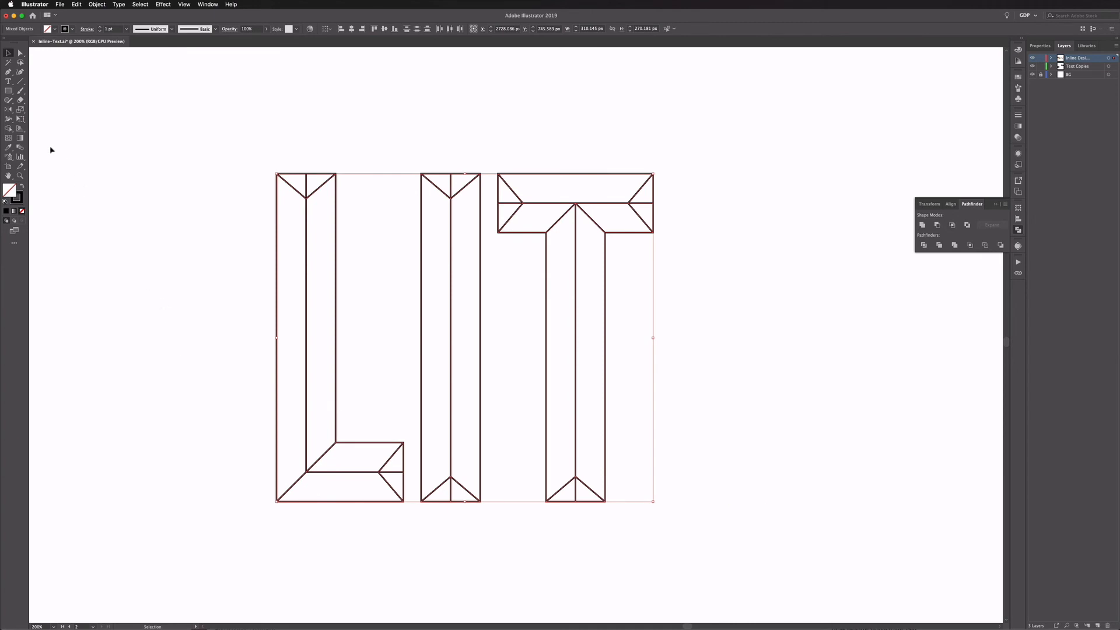
left_click(9, 129)
left_click(55, 28)
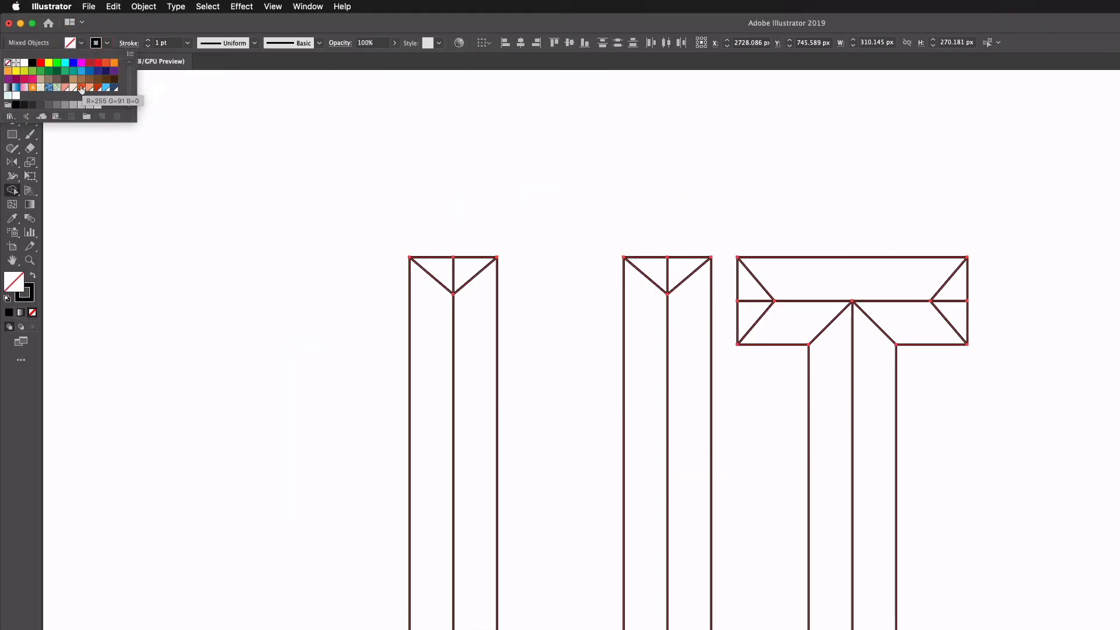
left_click(81, 89)
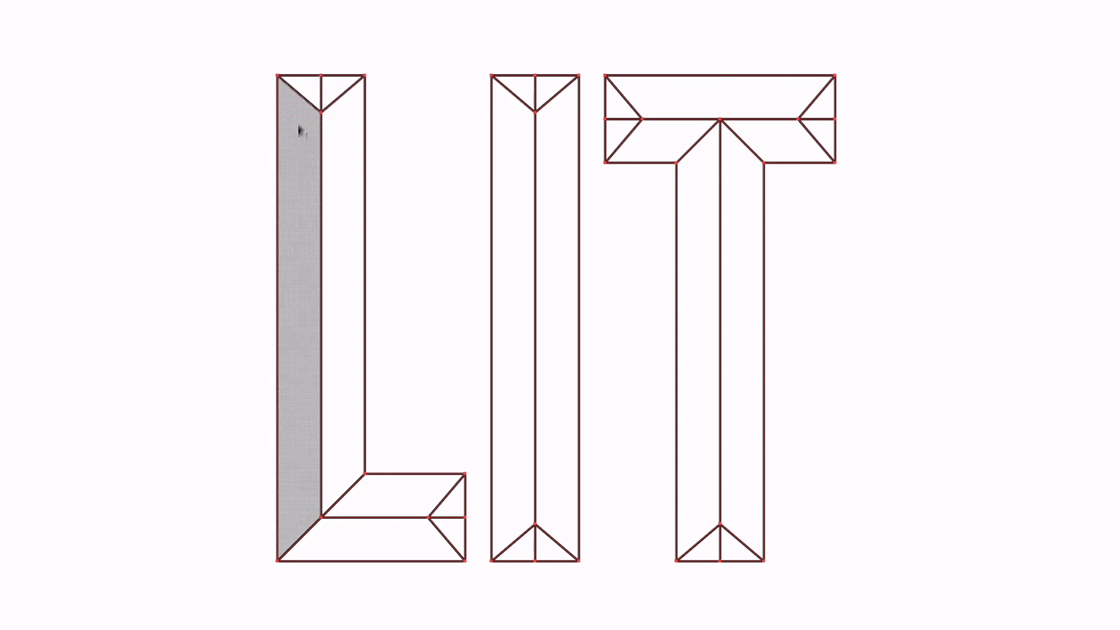
left_click_drag(330, 87, 307, 86)
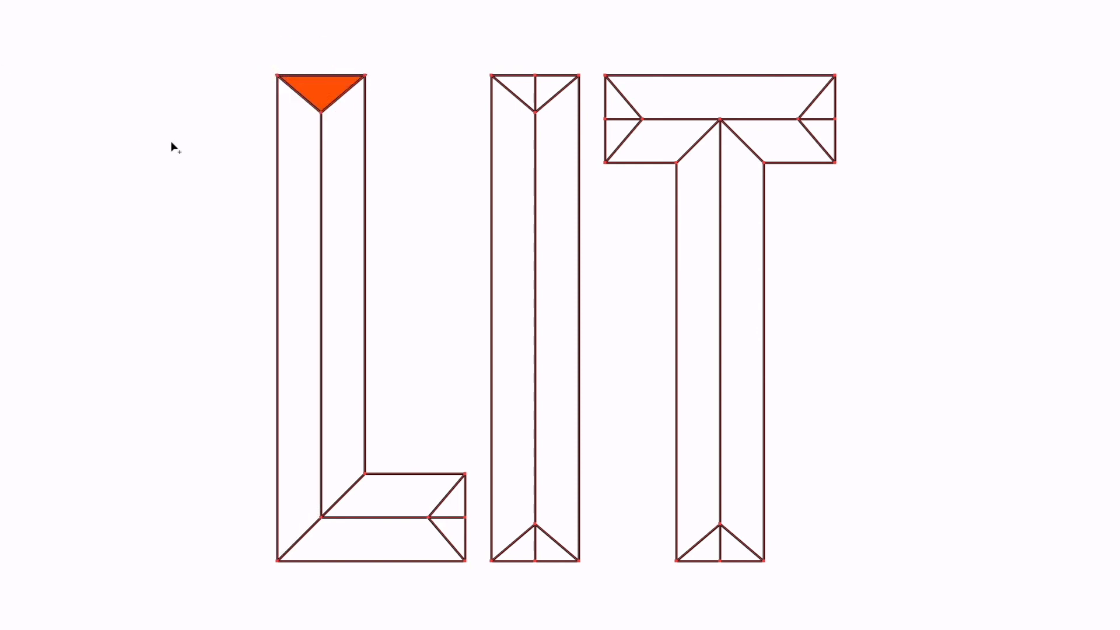
left_click(298, 165)
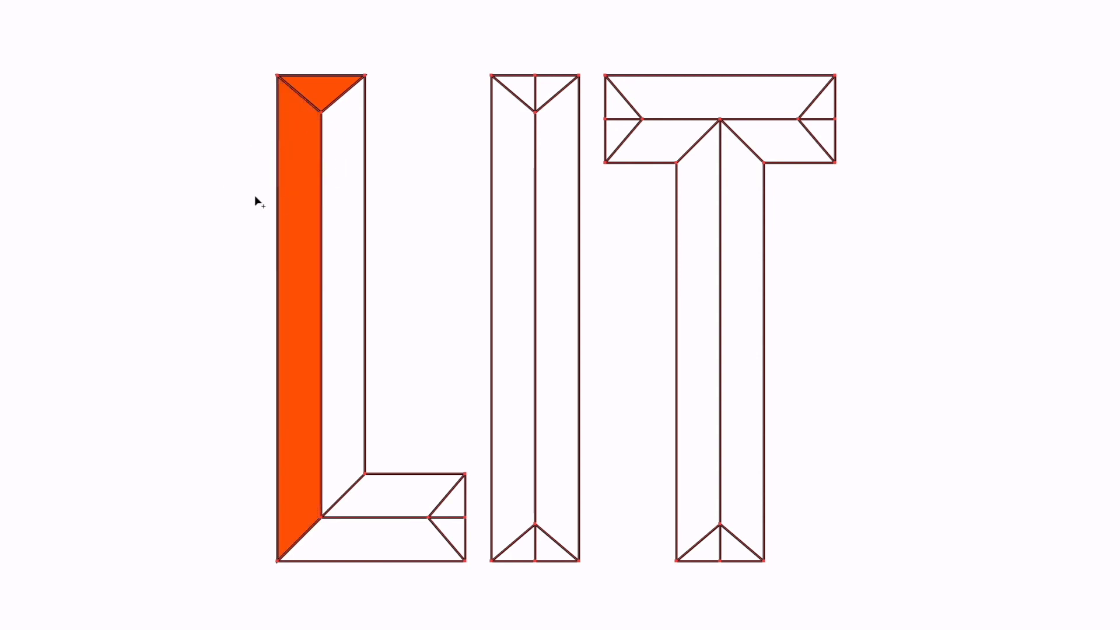
left_click(401, 492)
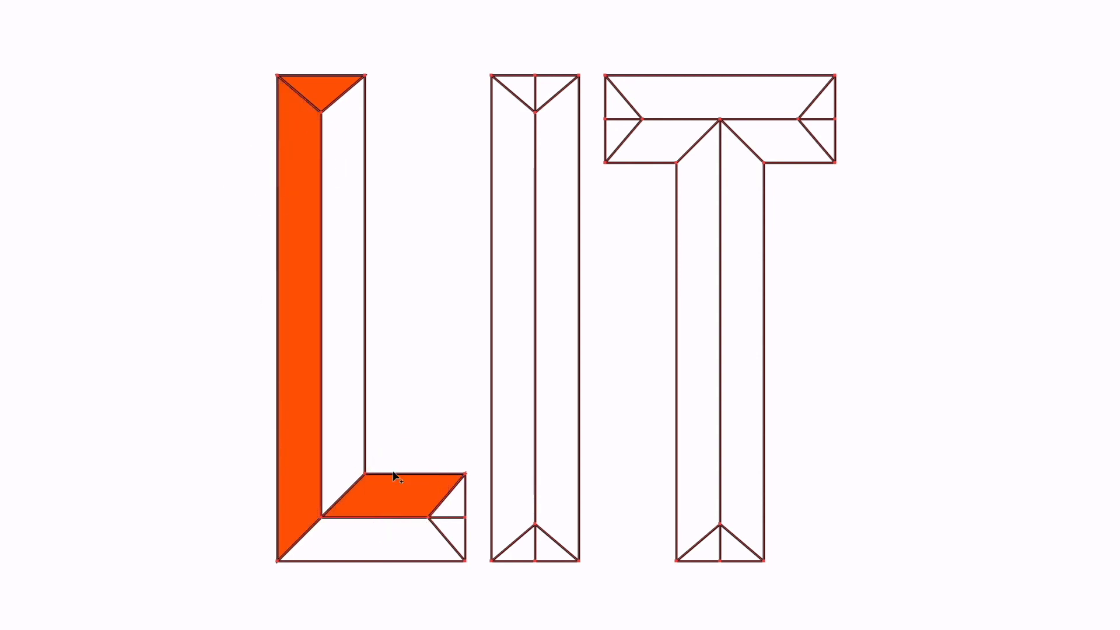
left_click(509, 116)
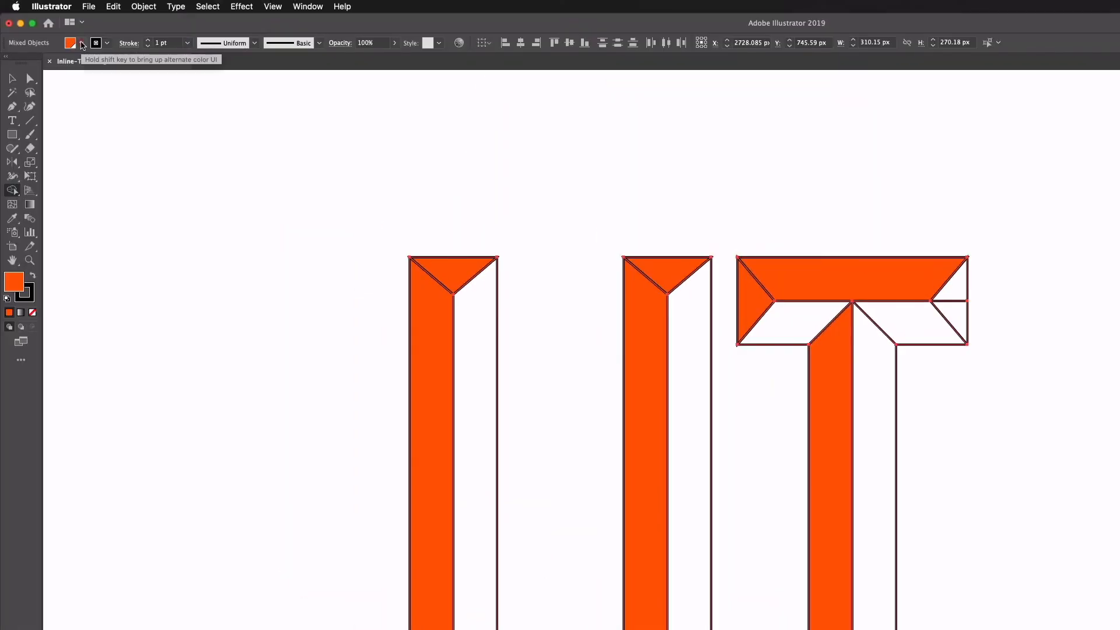
- Fill the remaining right-side and lower facets with a darker orange using Shape Builder, merging their split end triangles
left_click(82, 43)
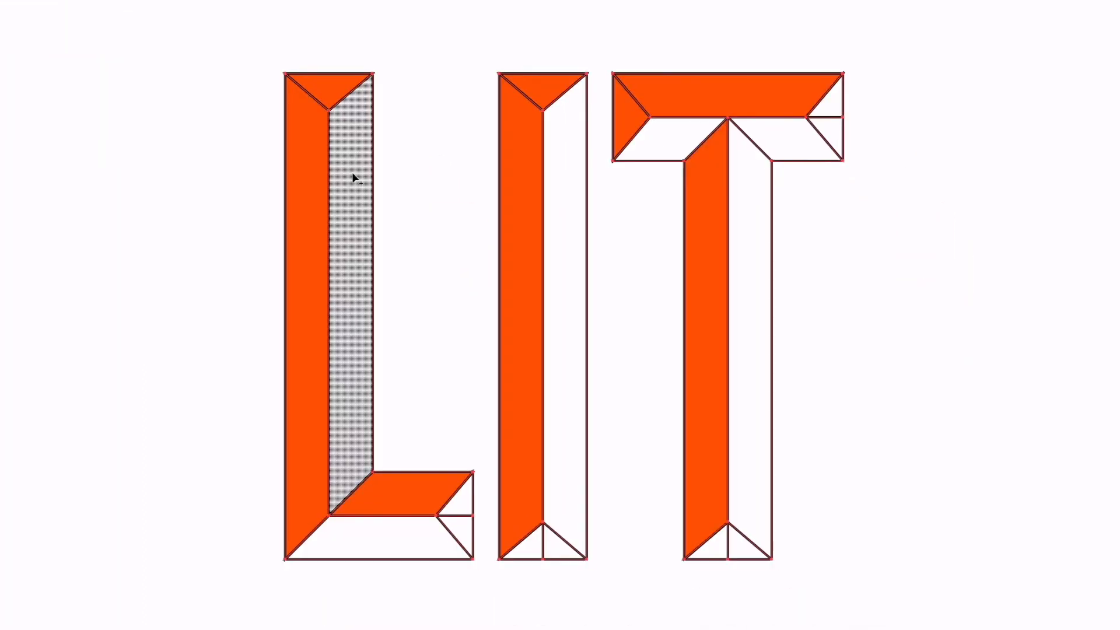
left_click(352, 185)
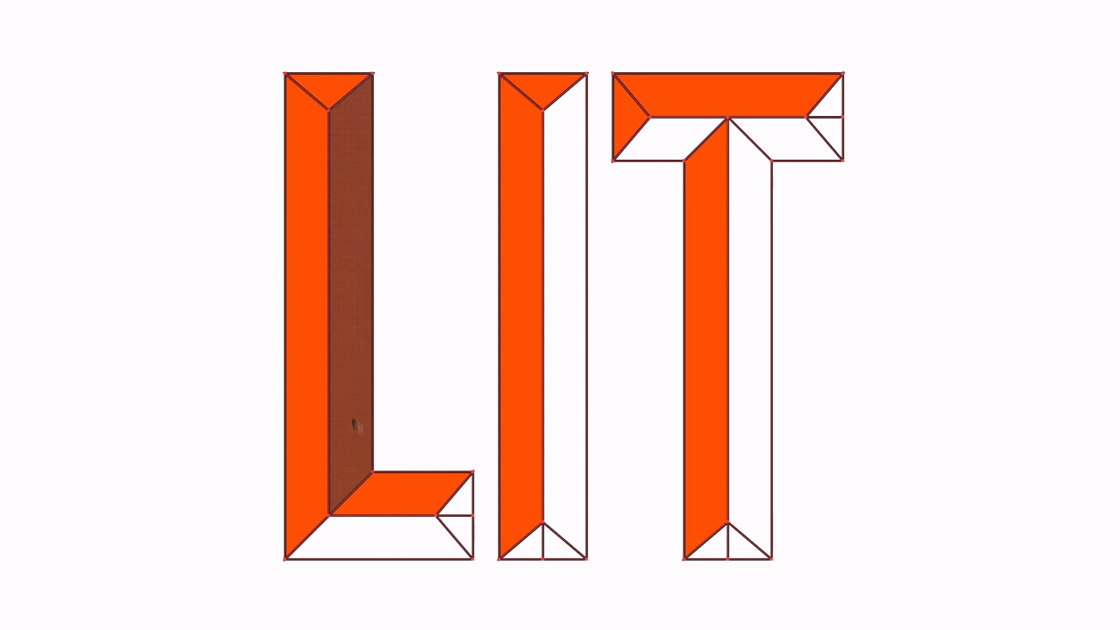
left_click(383, 534)
left_click(462, 508)
left_click(460, 520)
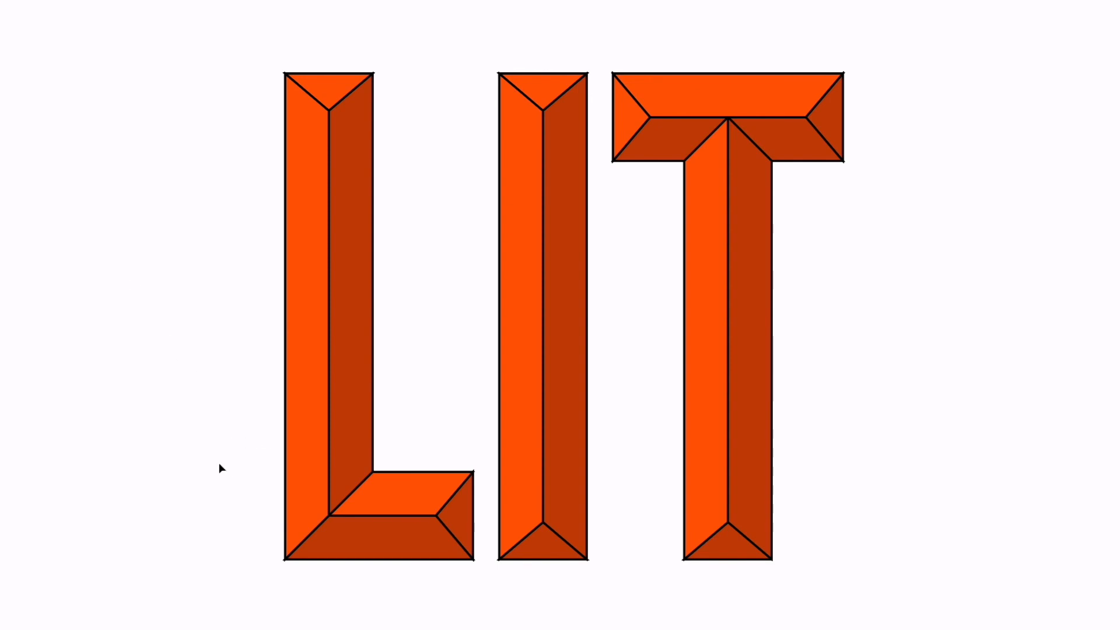
- Give all the LIT shapes a 2 pt stroke with round caps and round corner joins
left_click_drag(255, 46, 918, 617)
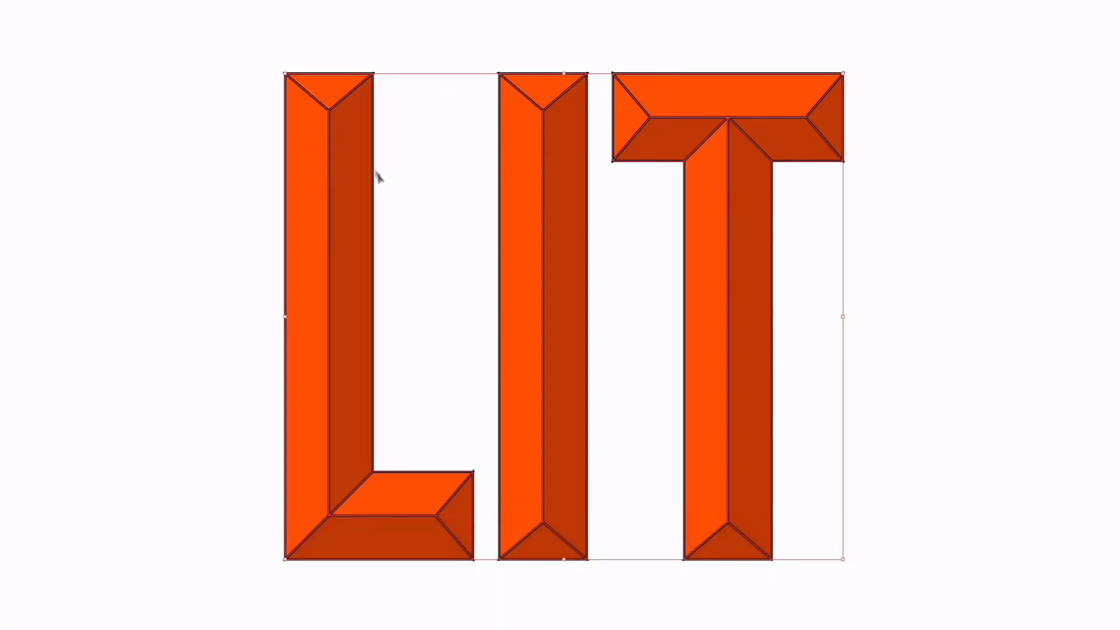
left_click(123, 44)
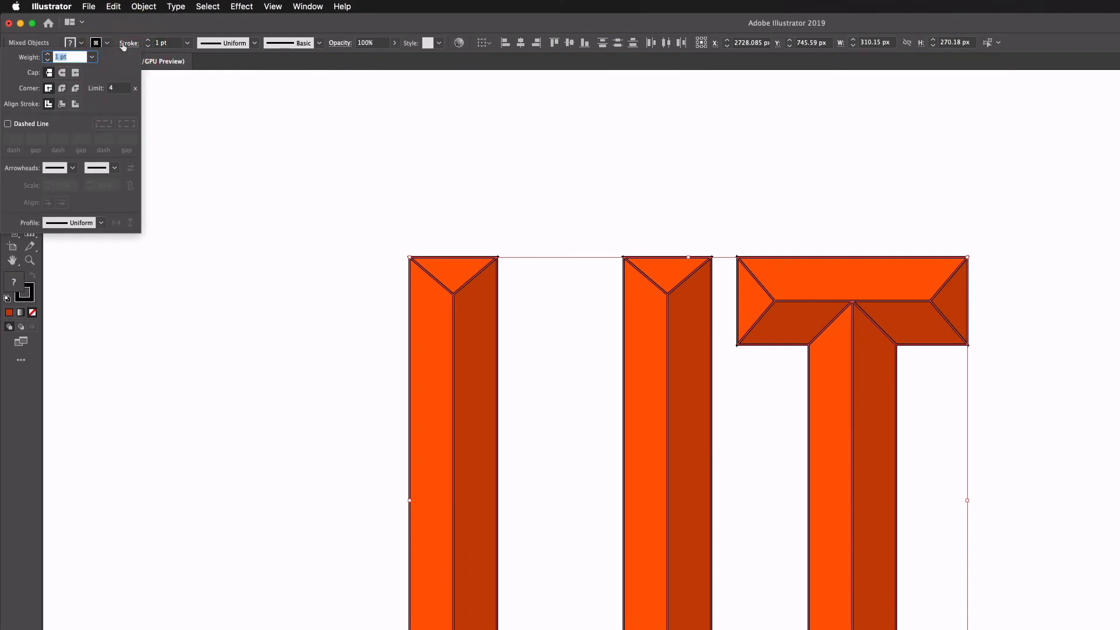
left_click(63, 73)
left_click(62, 88)
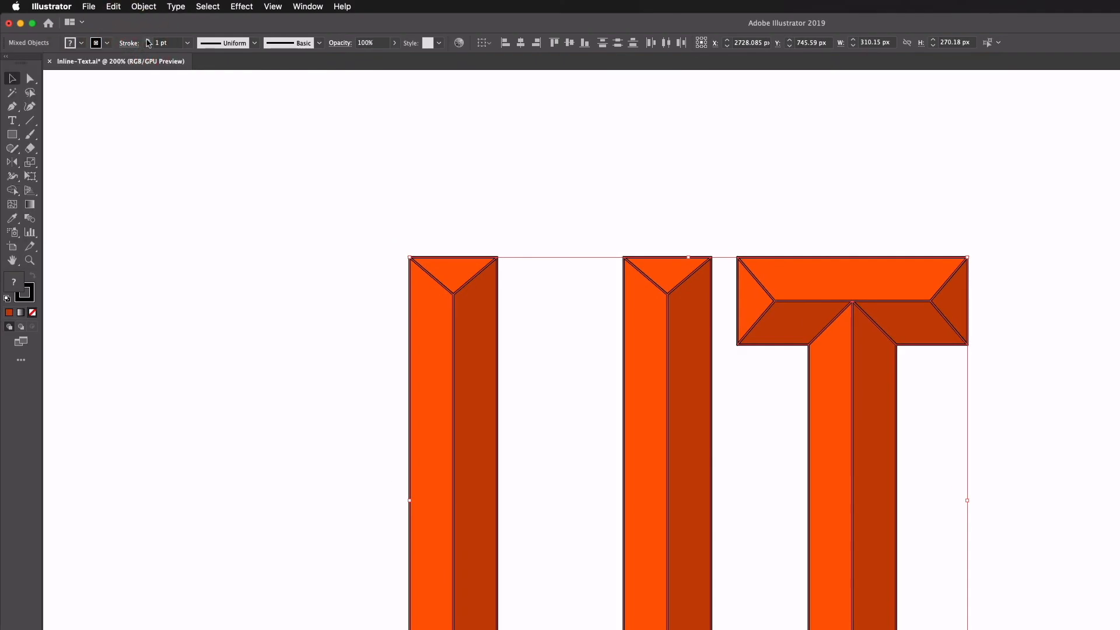
left_click(148, 40)
left_click(148, 39)
left_click(147, 45)
- Recolour the stroke of all the LIT shapes to a dark bluish grey and clear the selection
double_click(24, 293)
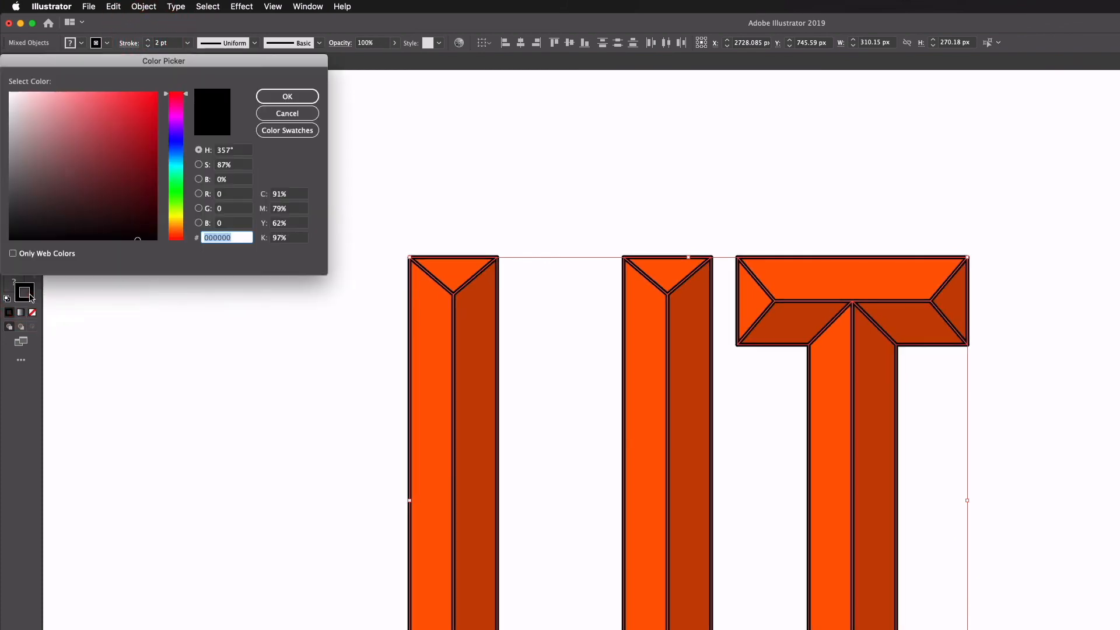
left_click(27, 193)
left_click(27, 188)
left_click(30, 188)
left_click(174, 151)
left_click(287, 97)
left_click(183, 182)
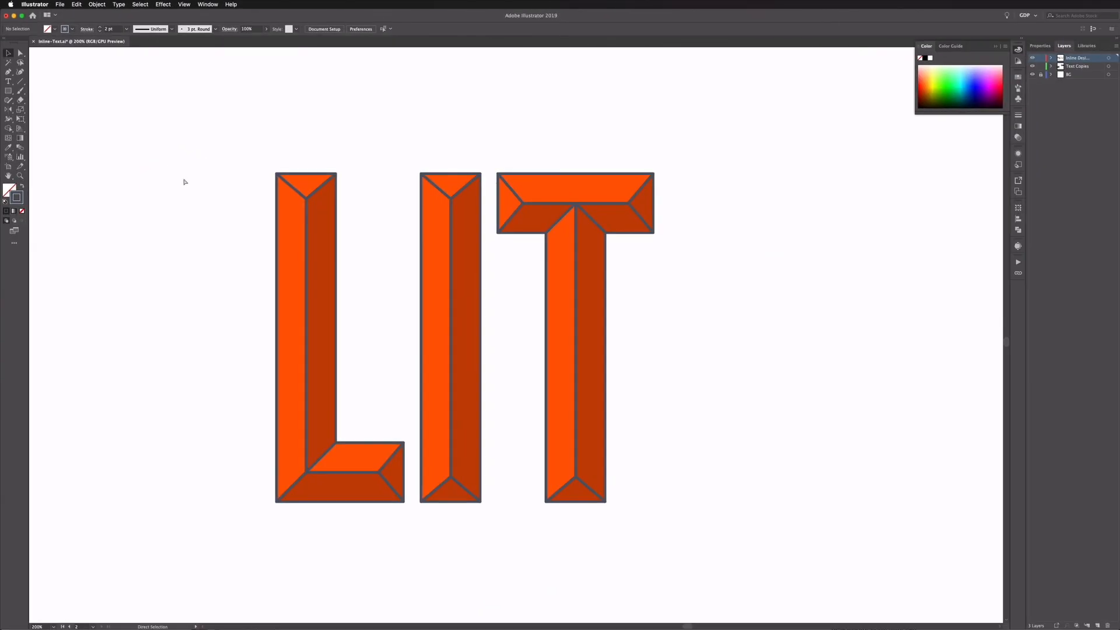